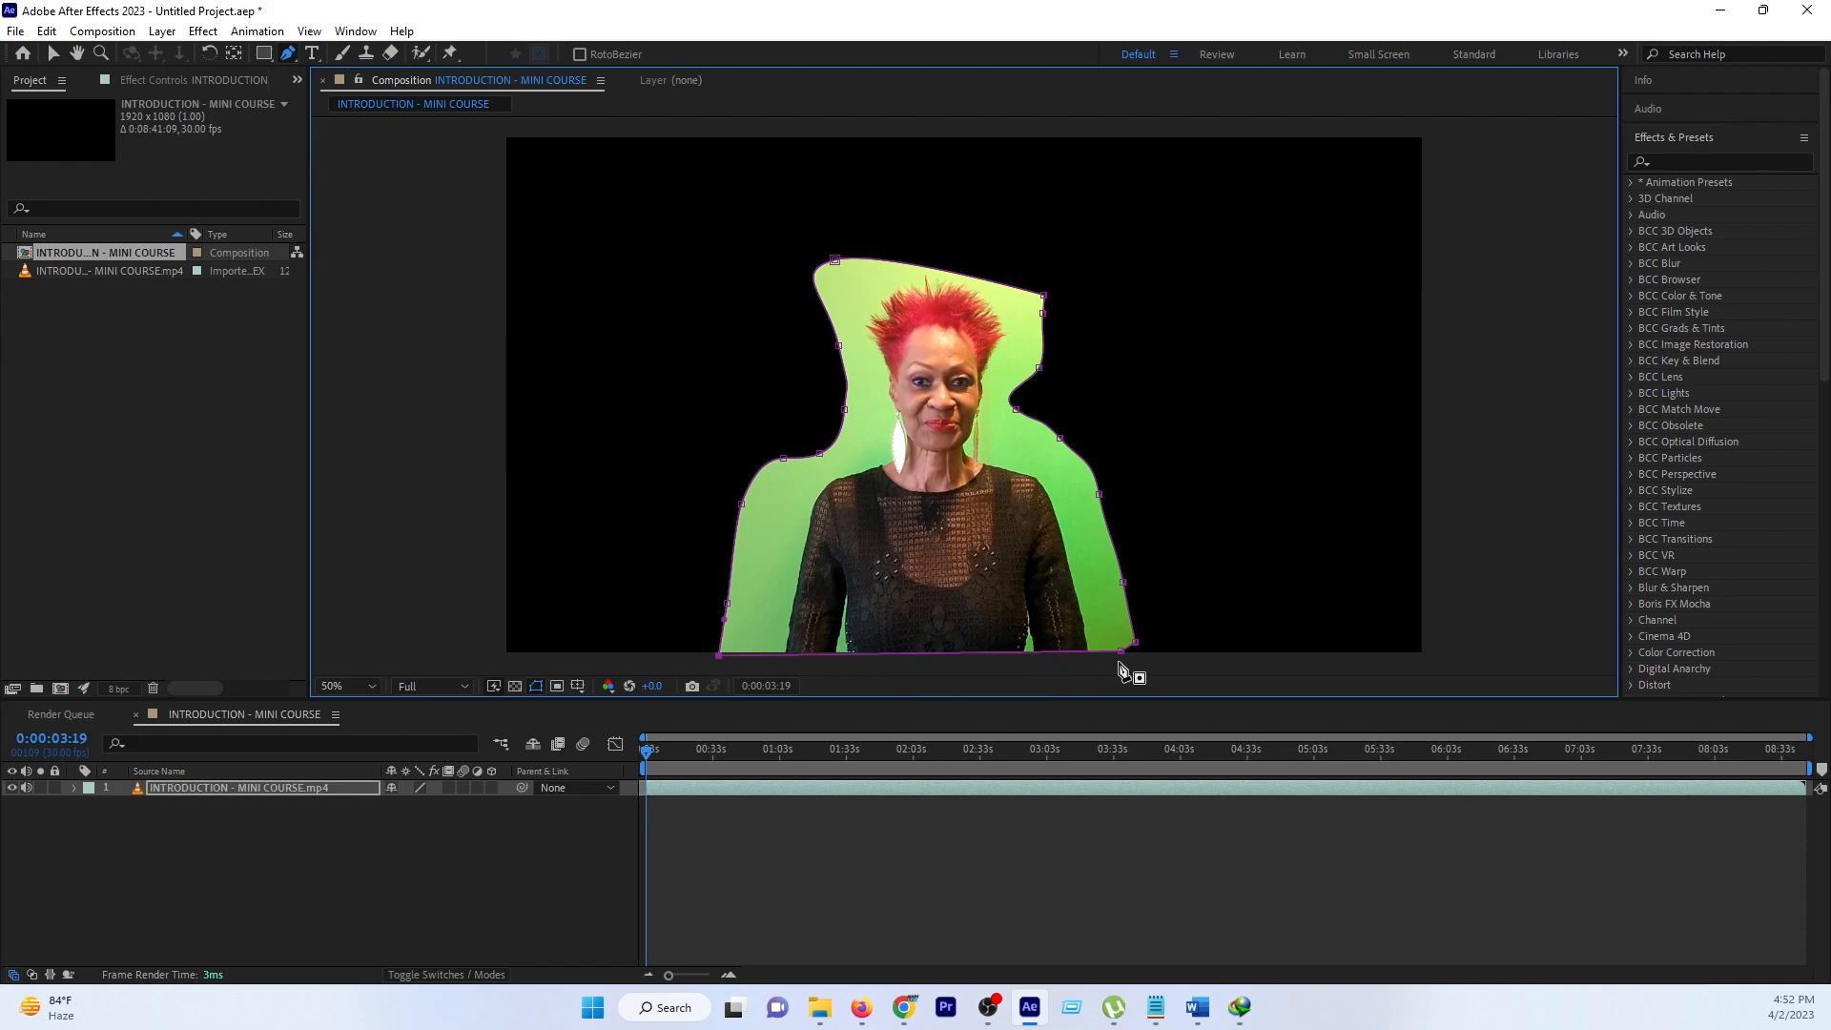
Nudge the mask's lower-right point and apply the Keylight + Key Cleaner + Advanced Spill Suppressor preset to the INTRODUCTION - MINI COURSE.mp4 layer
{"action": "left_click_drag", "start_coordinate": [1121, 653], "coordinate": [1127, 655]}
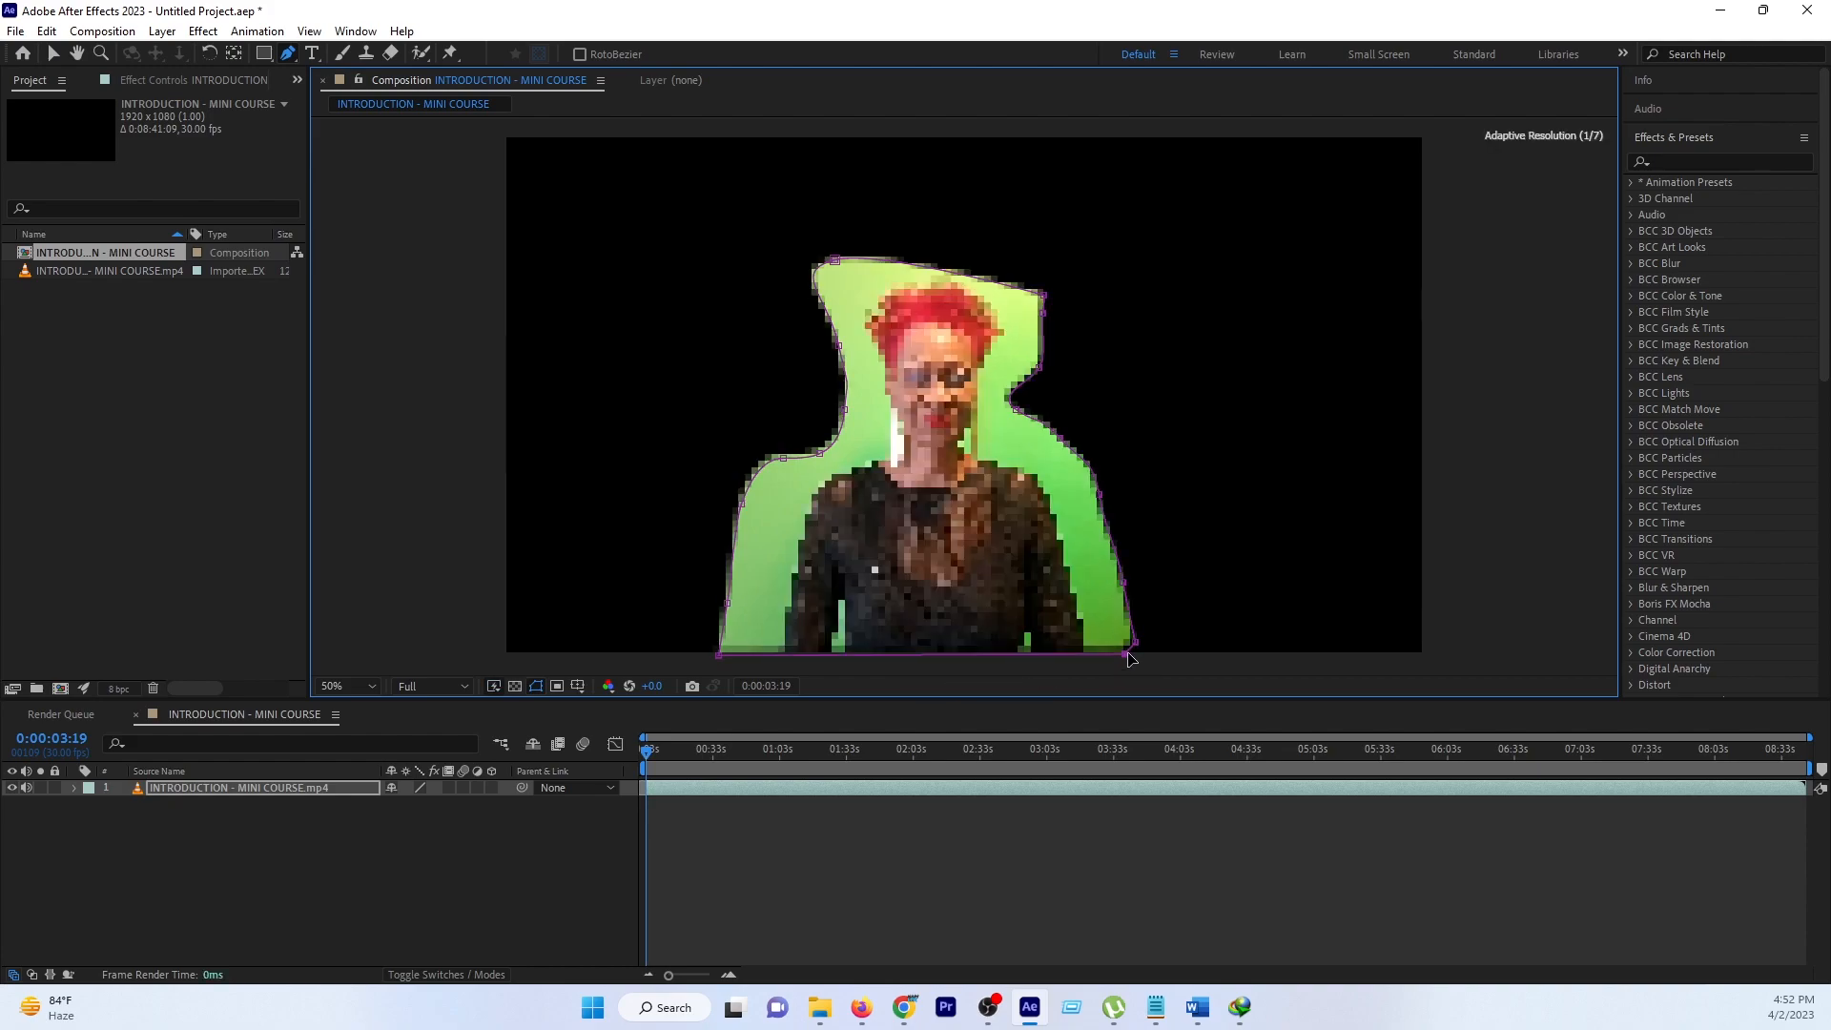
{"action": "left_click", "coordinate": [239, 791]}
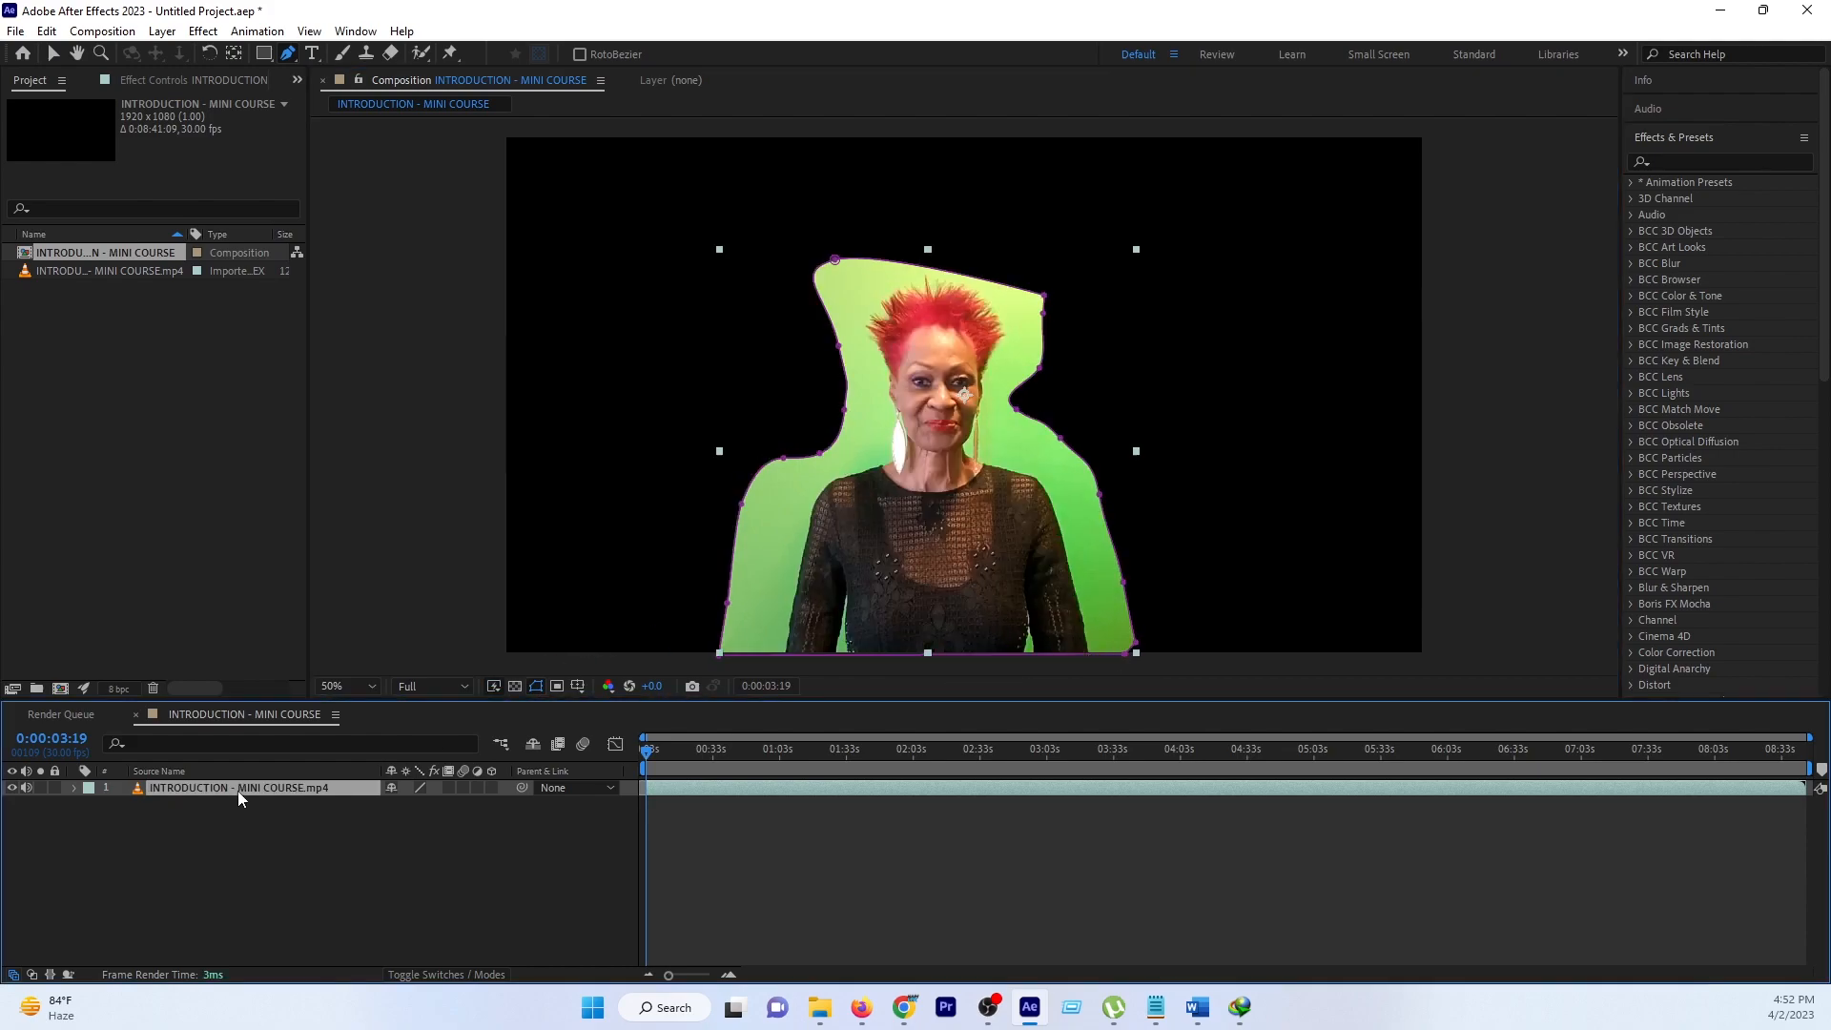
{"action": "left_click", "coordinate": [1732, 163]}
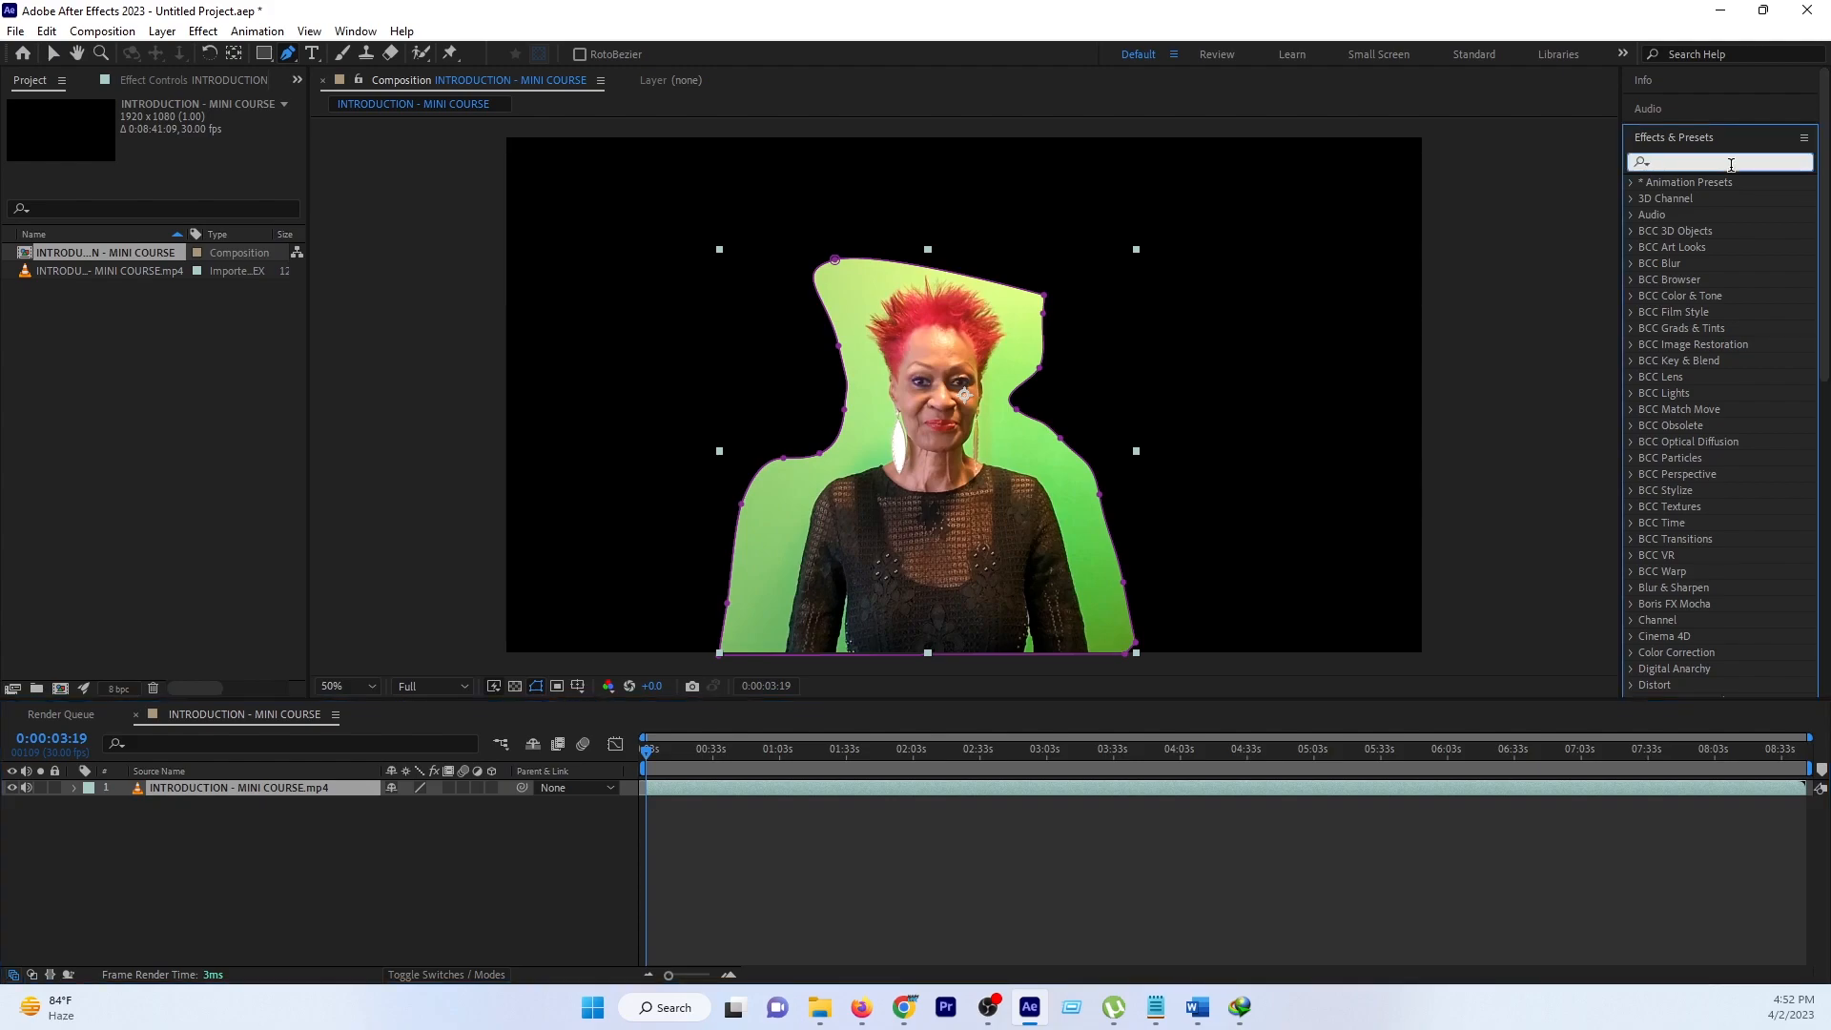
{"action": "type", "text": "keyligh"}
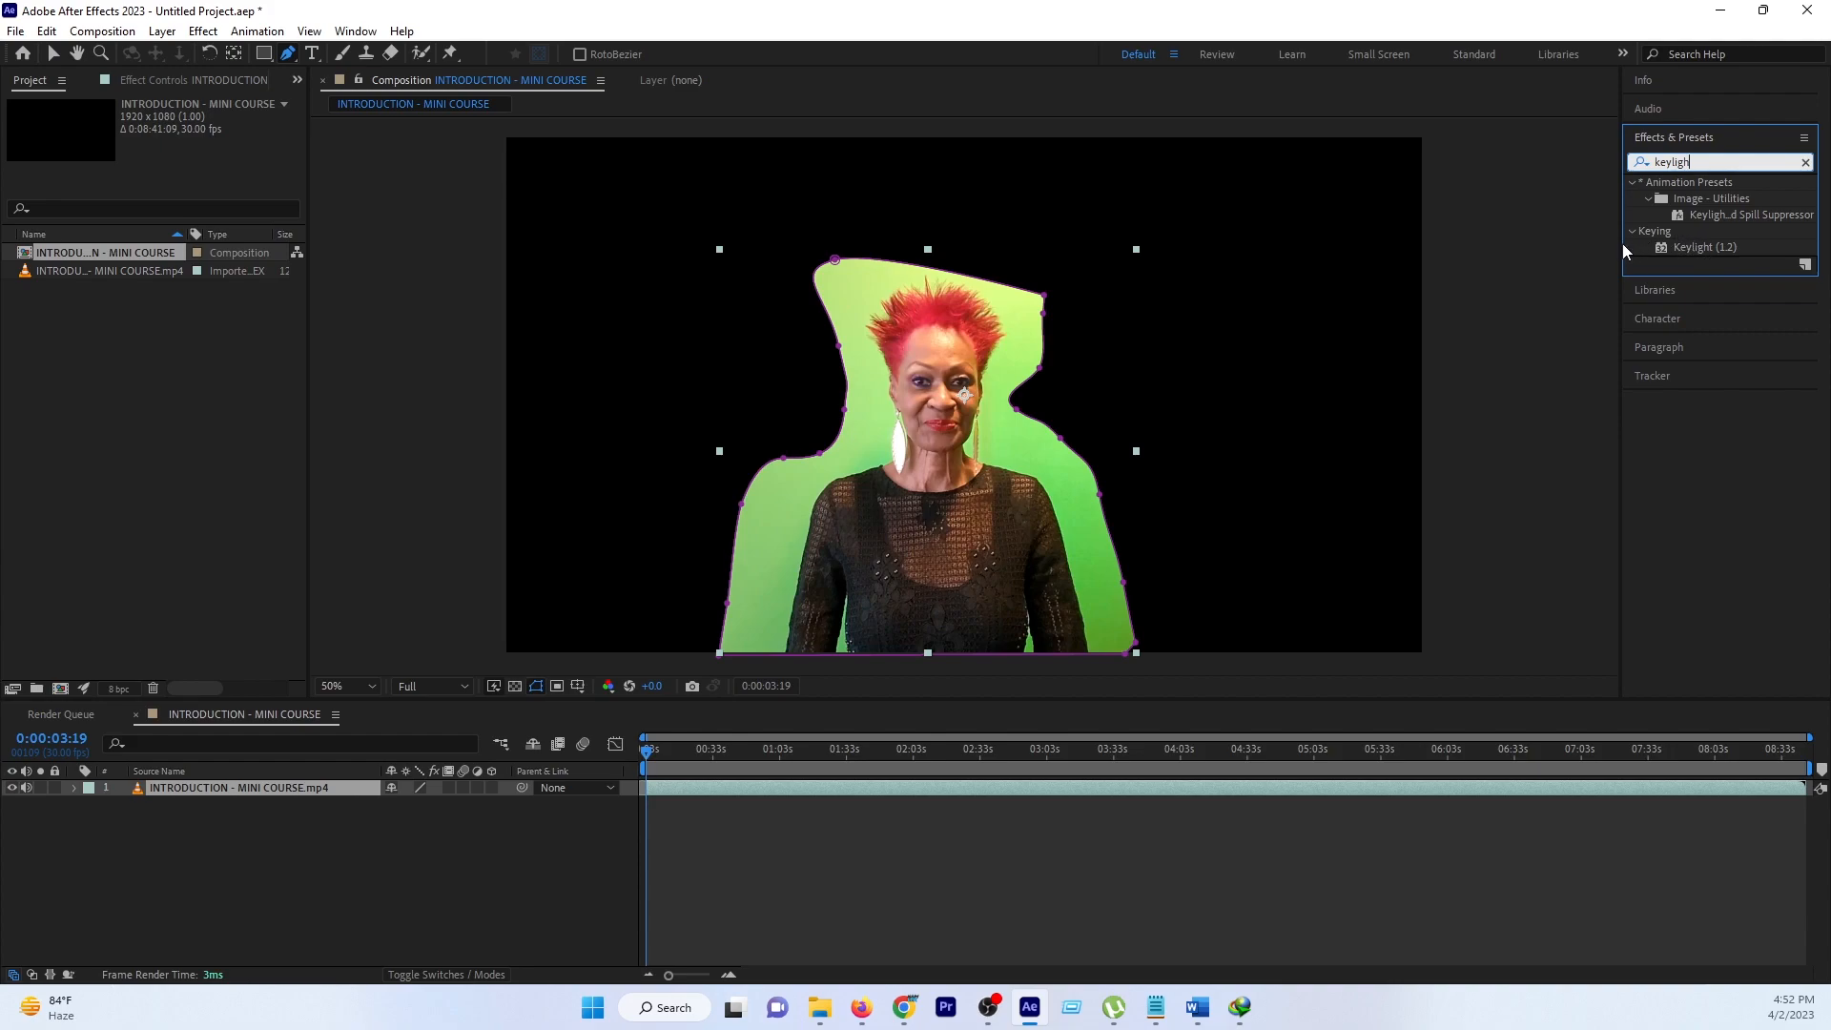
{"action": "left_click_drag", "start_coordinate": [1626, 250], "coordinate": [1454, 257]}
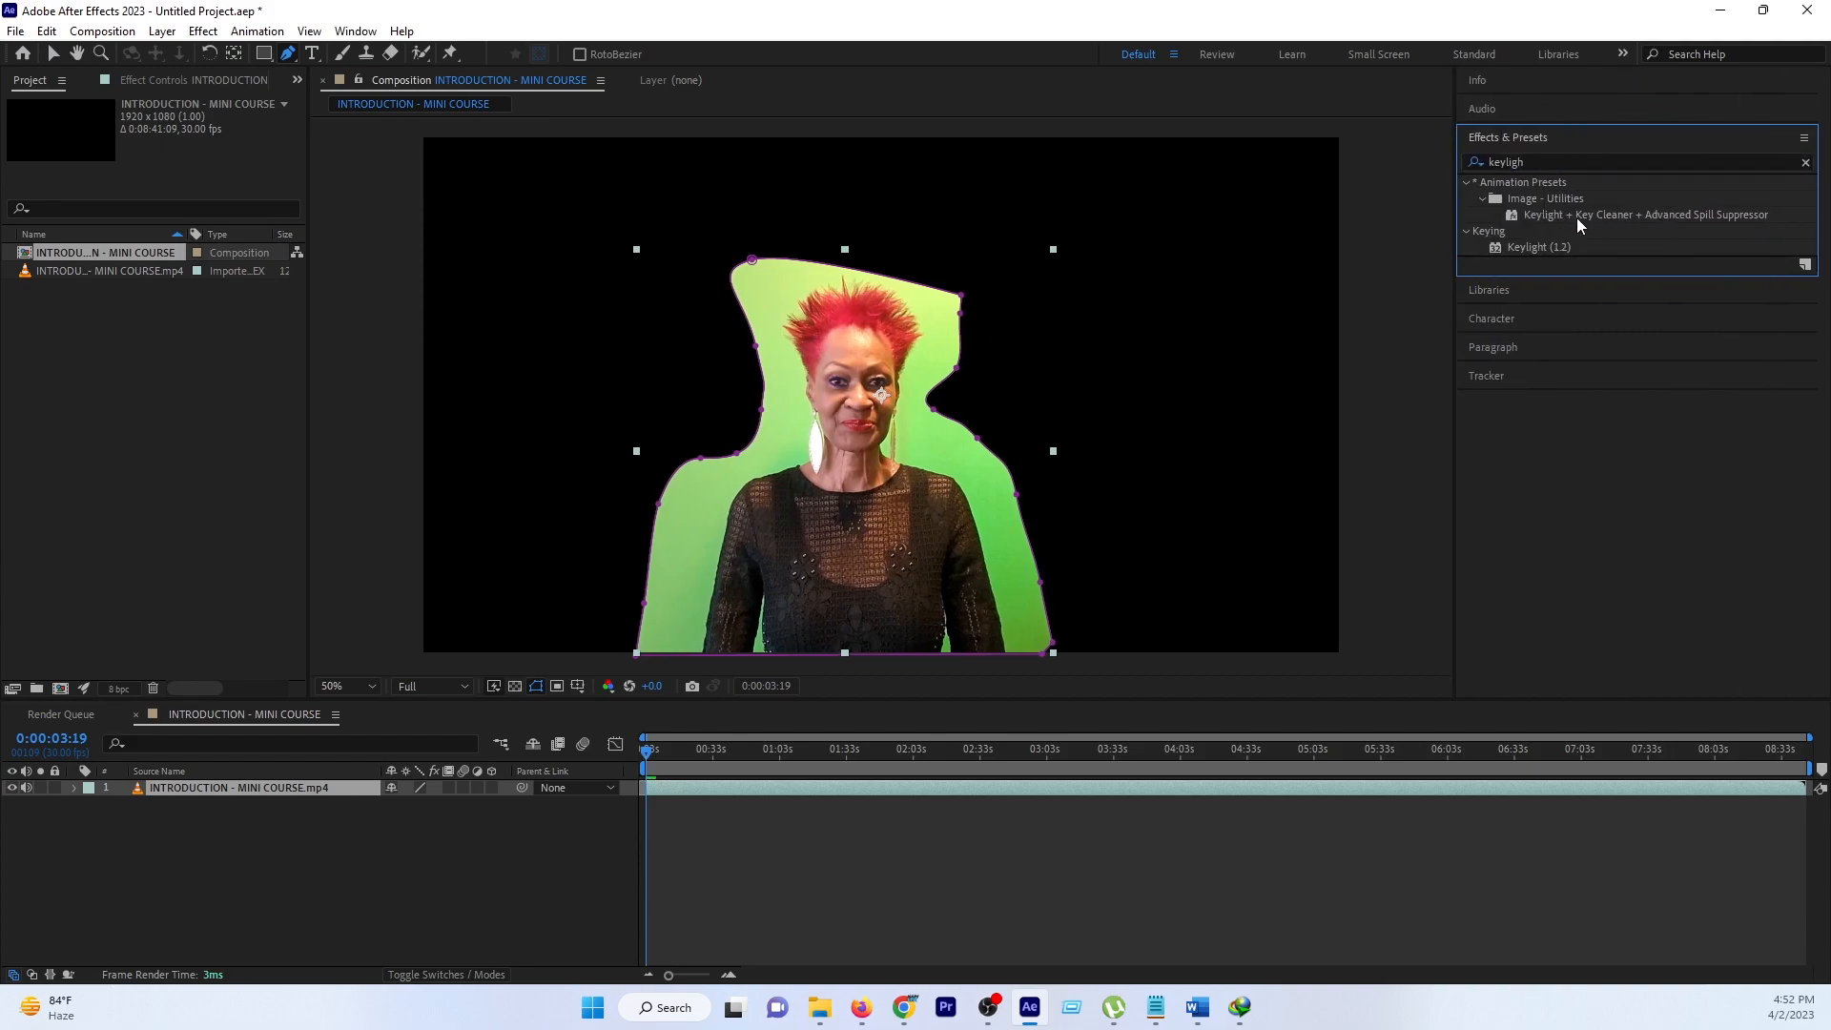
{"action": "left_click", "coordinate": [1639, 214]}
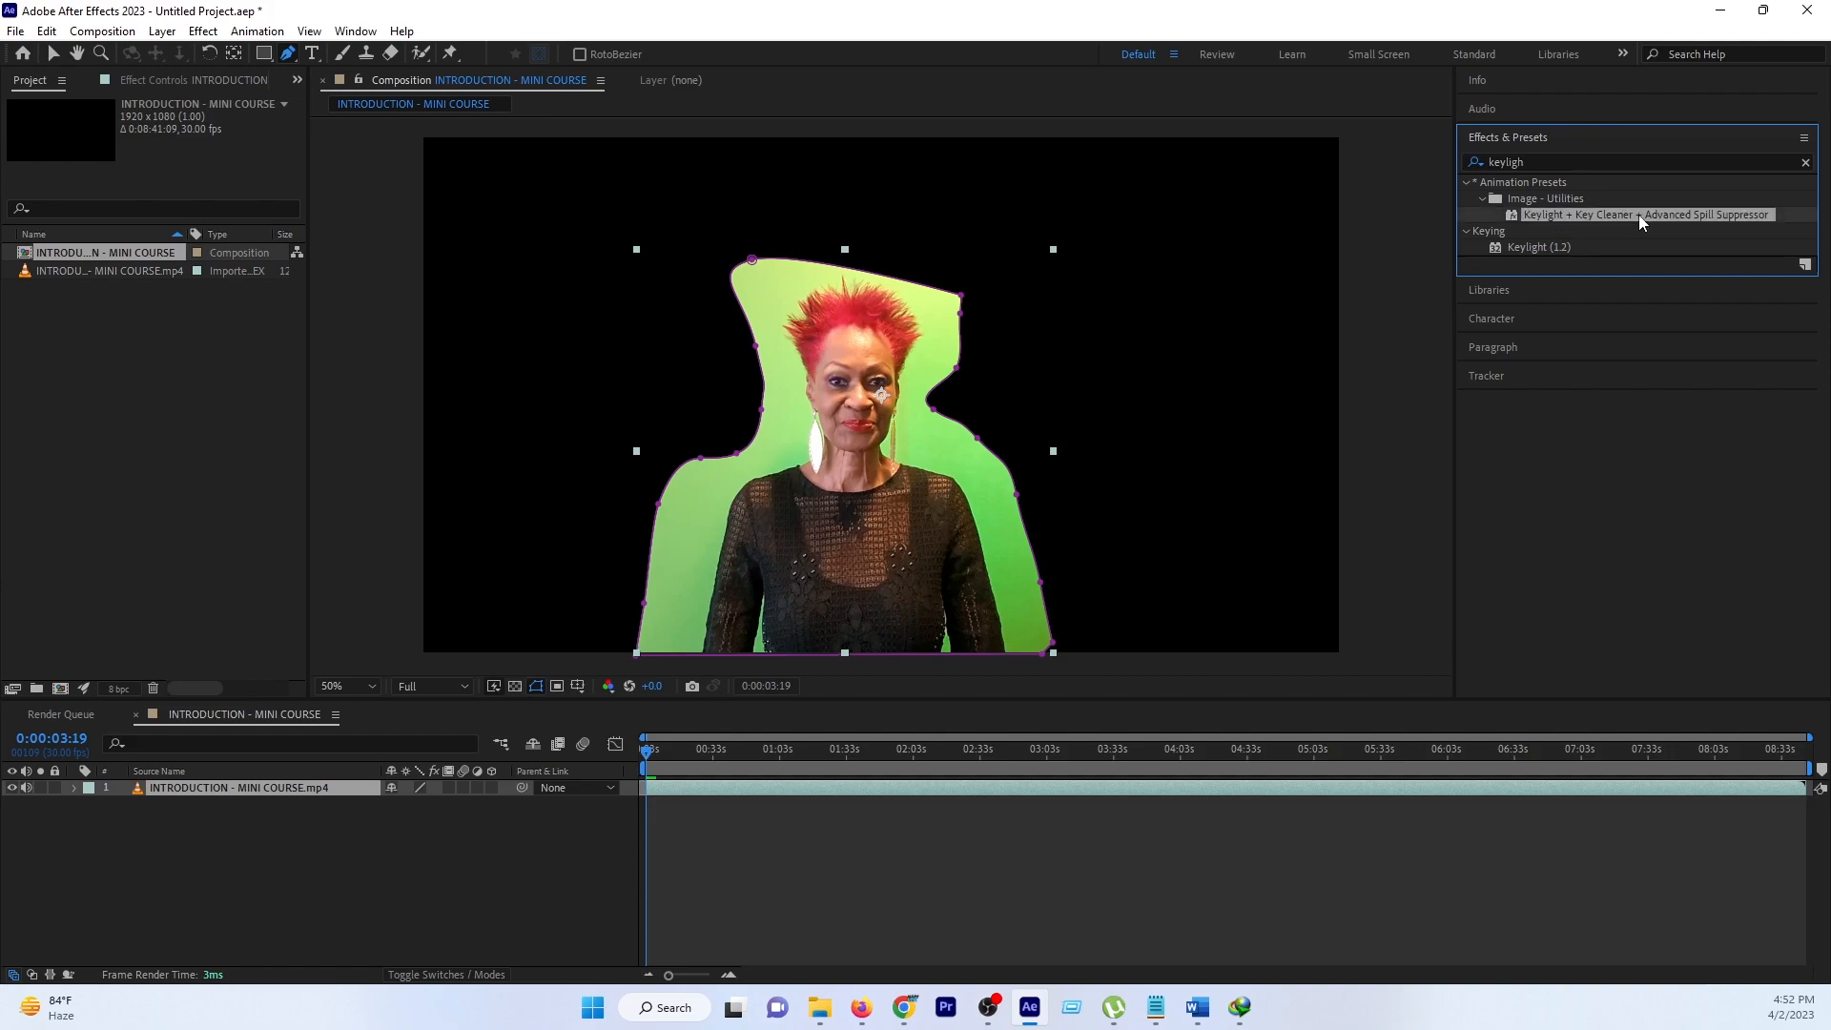
{"action": "double_click", "coordinate": [1639, 214]}
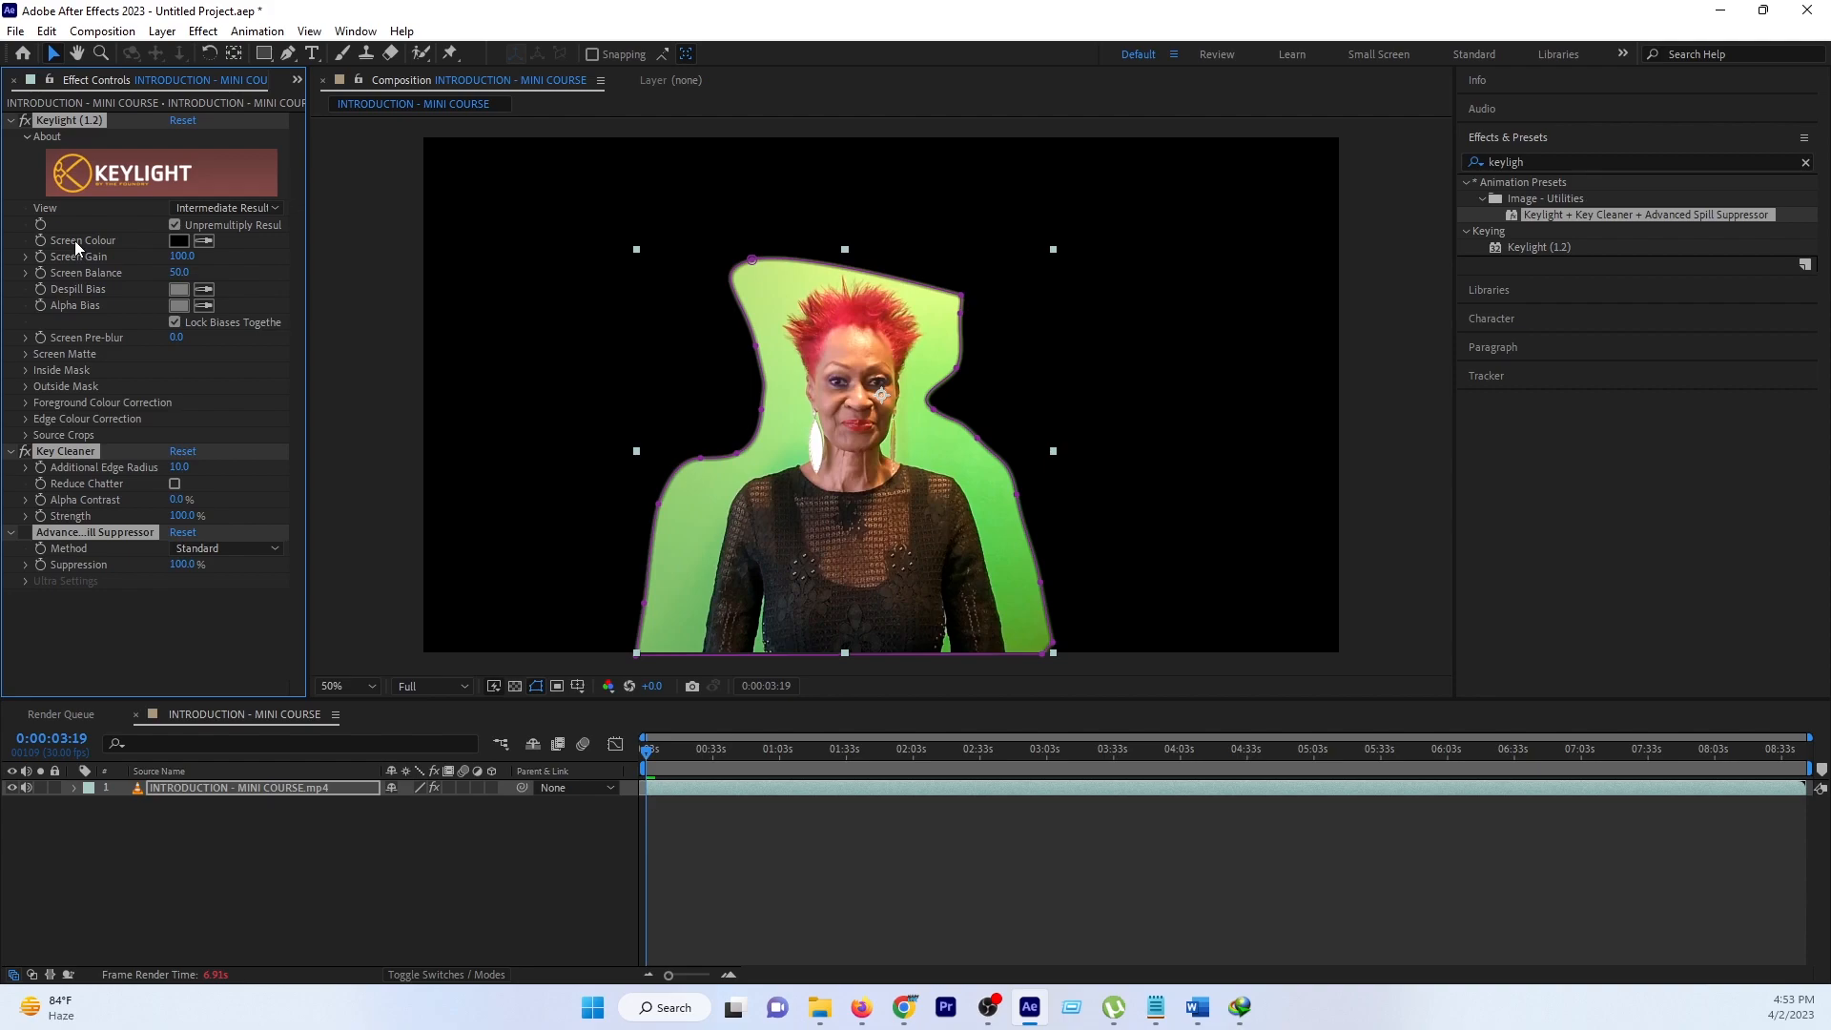
Sample the green background beside the woman's head as Keylight's Screen Colour
{"action": "left_click", "coordinate": [204, 240]}
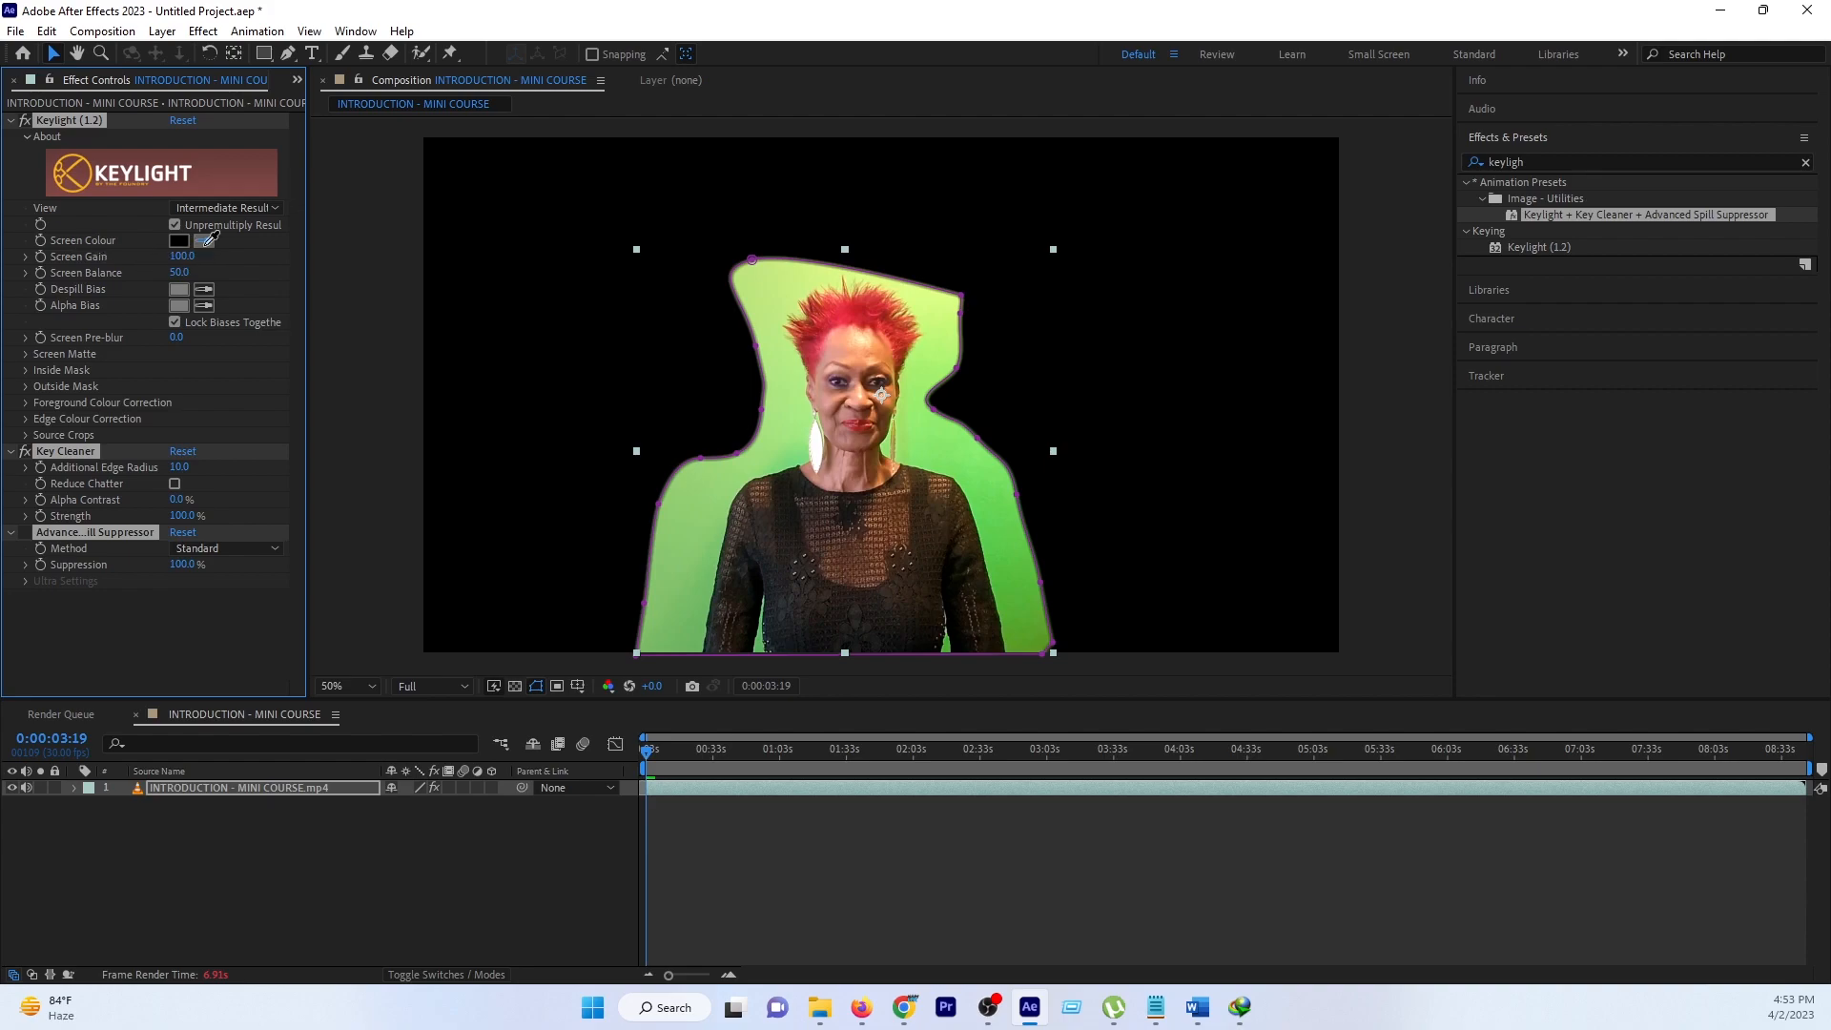
{"action": "left_click", "coordinate": [912, 367]}
{"action": "scroll", "coordinate": [1015, 389], "scroll_direction": "up", "scroll_amount": 3}
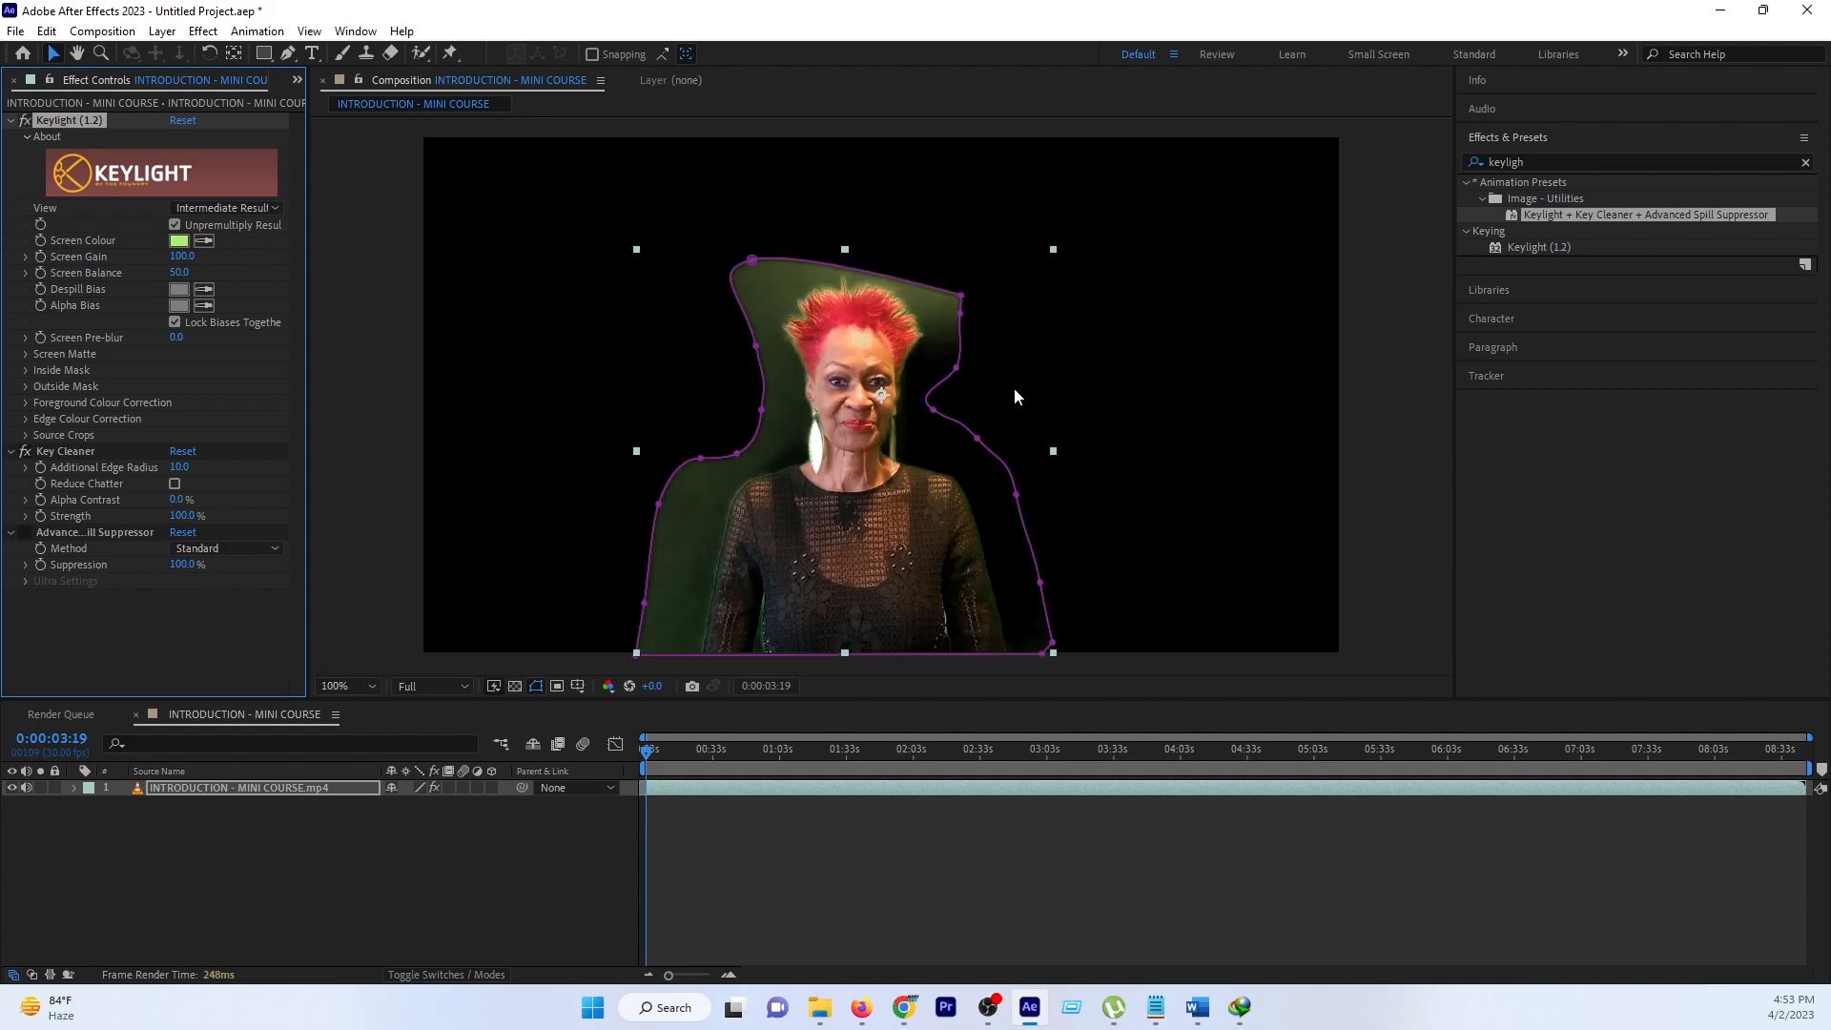
{"action": "scroll", "coordinate": [982, 348], "scroll_direction": "down", "scroll_amount": 2}
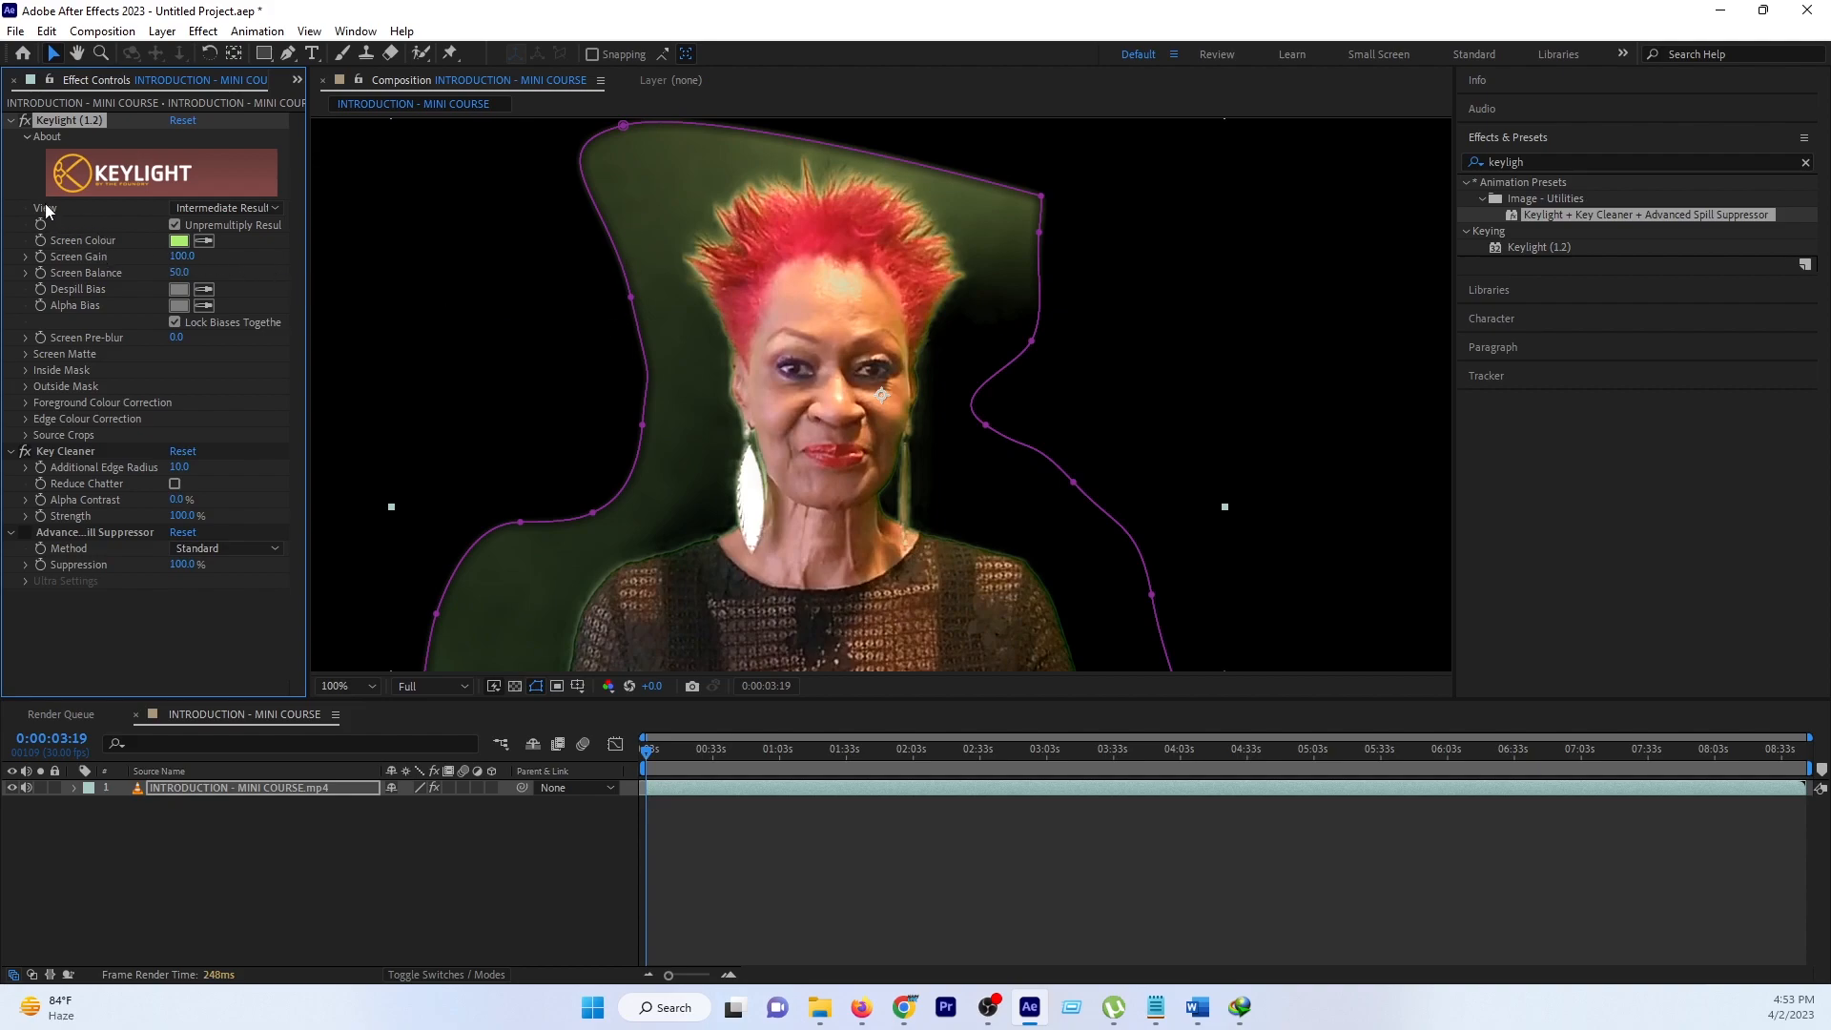
Switch the Keylight view to Screen Matte and inspect the matte around the head and shoulders
{"action": "left_click", "coordinate": [181, 208]}
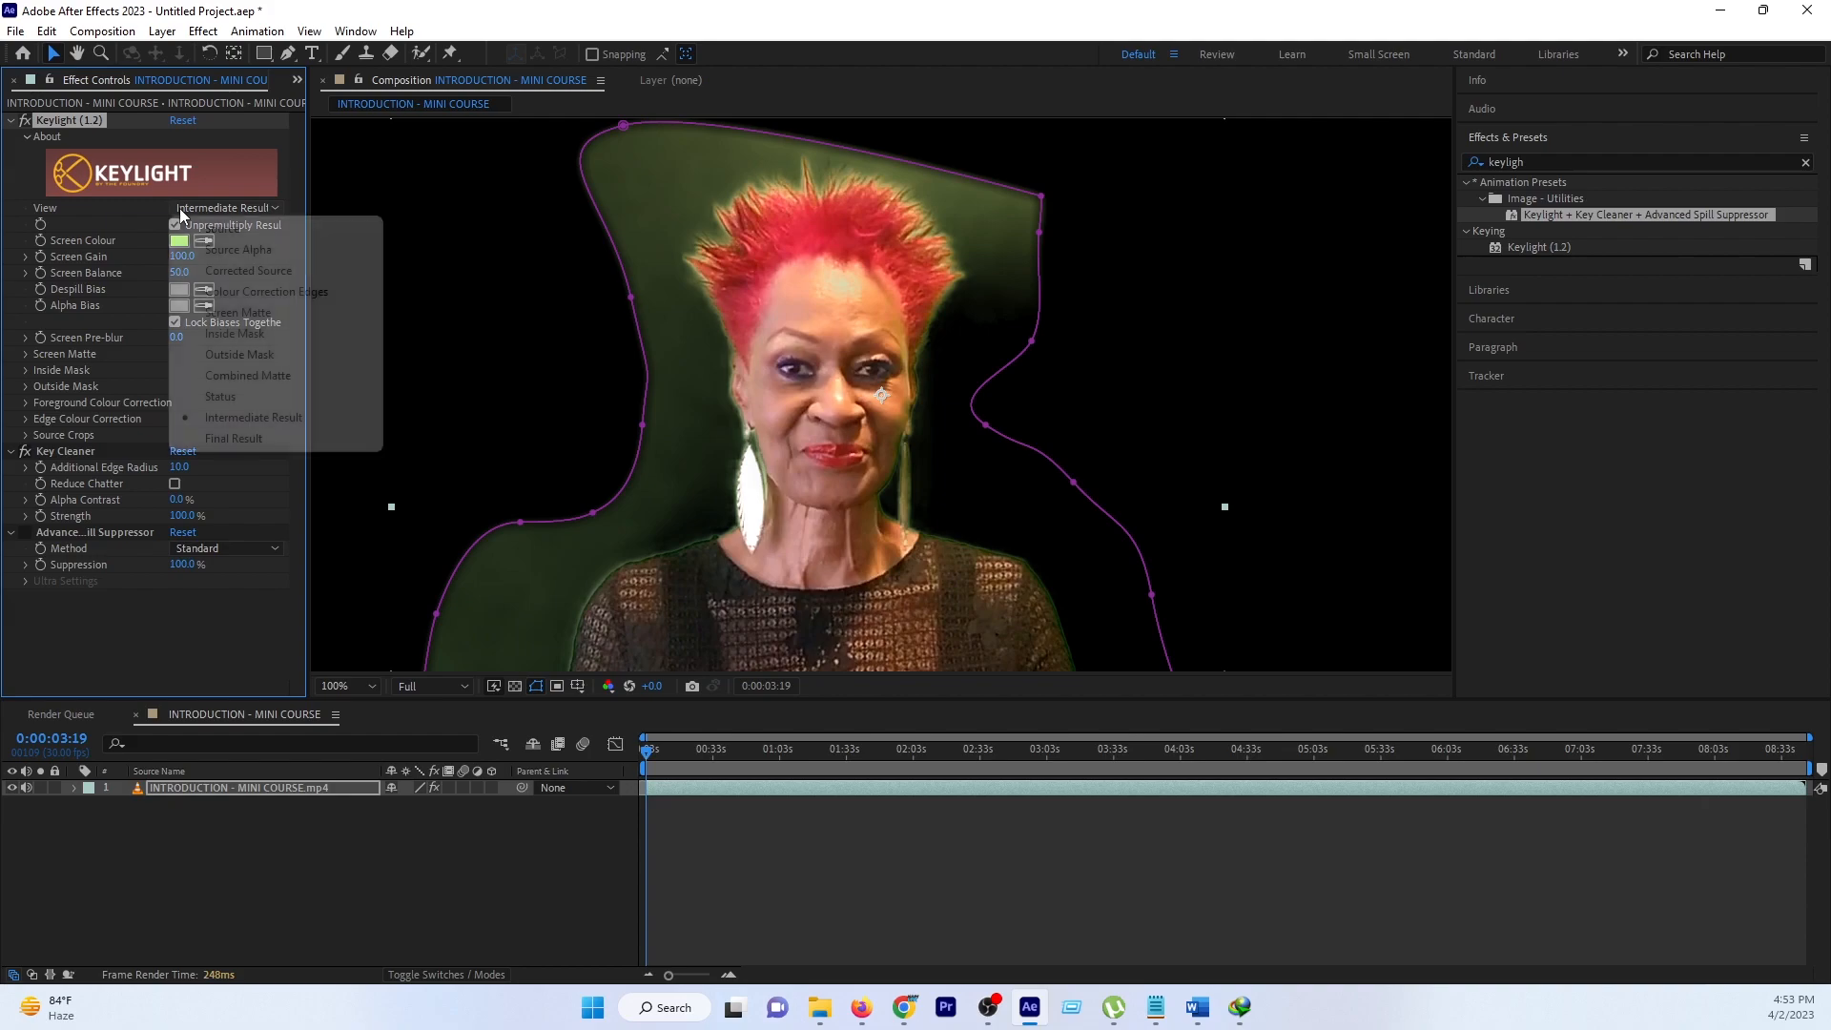
{"action": "left_click", "coordinate": [243, 312]}
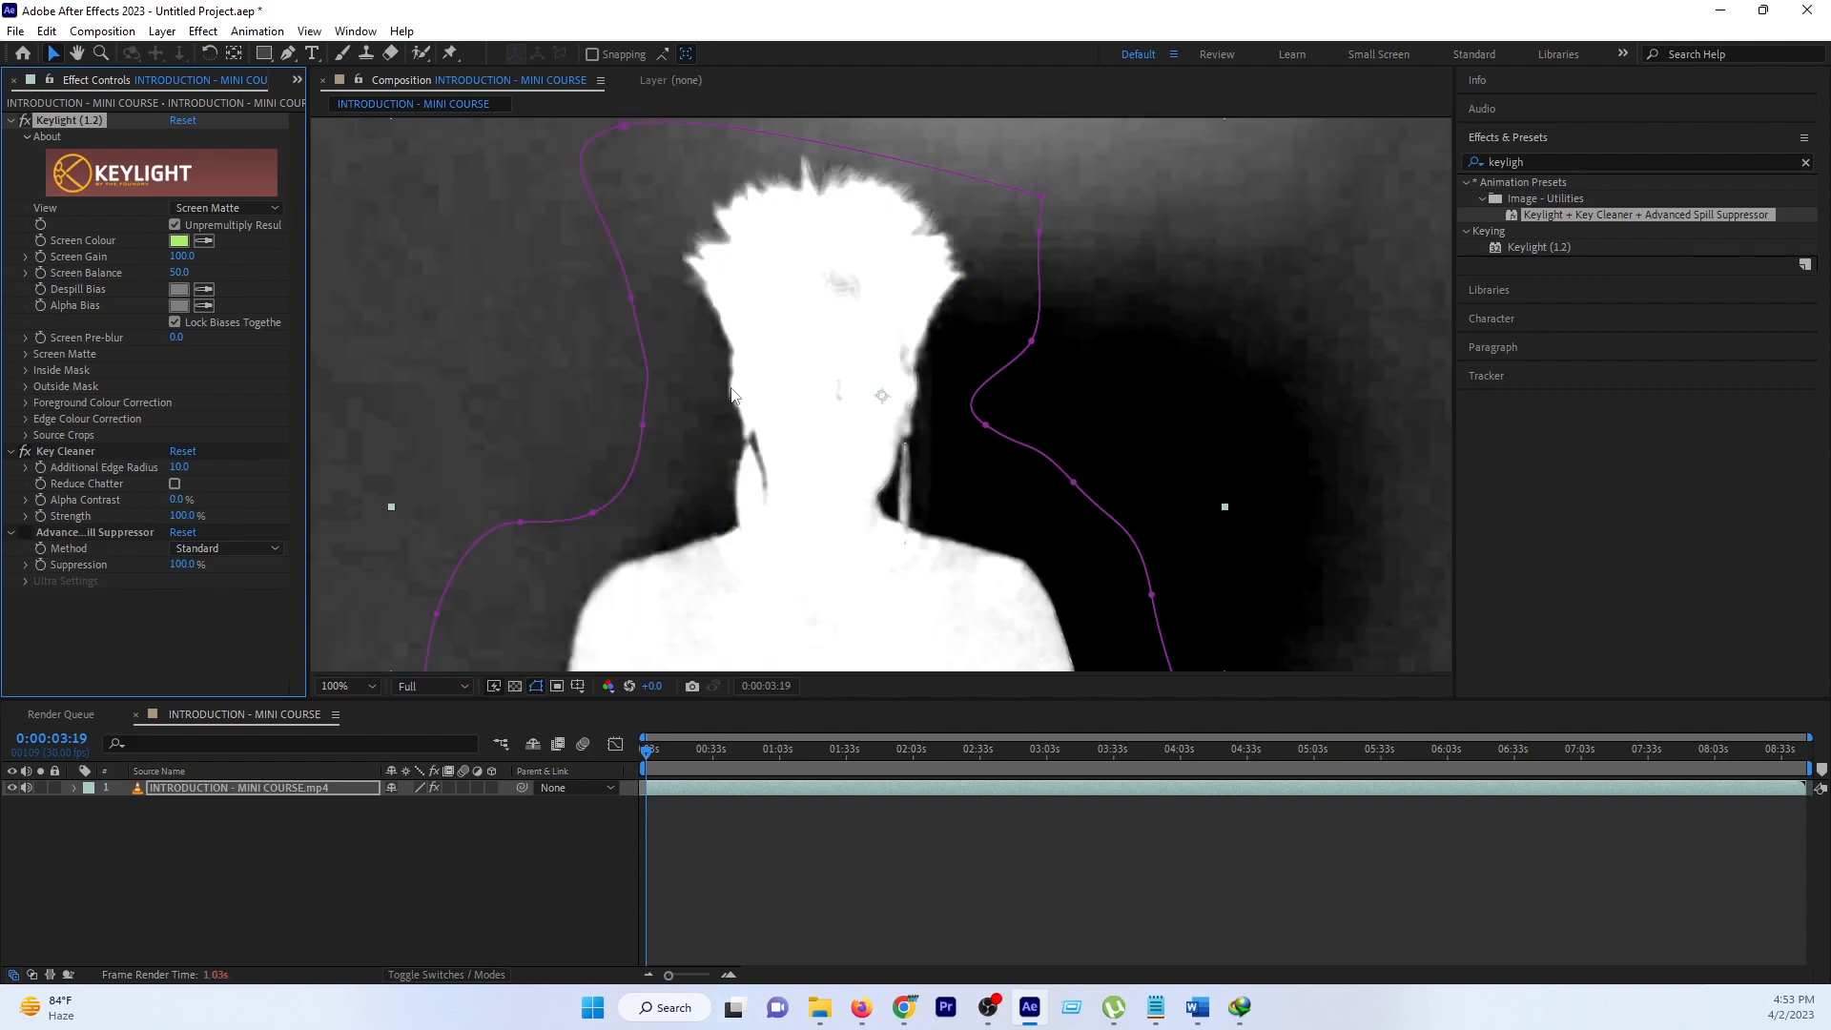
{"action": "key", "text": "comma"}
{"action": "key", "text": "period"}
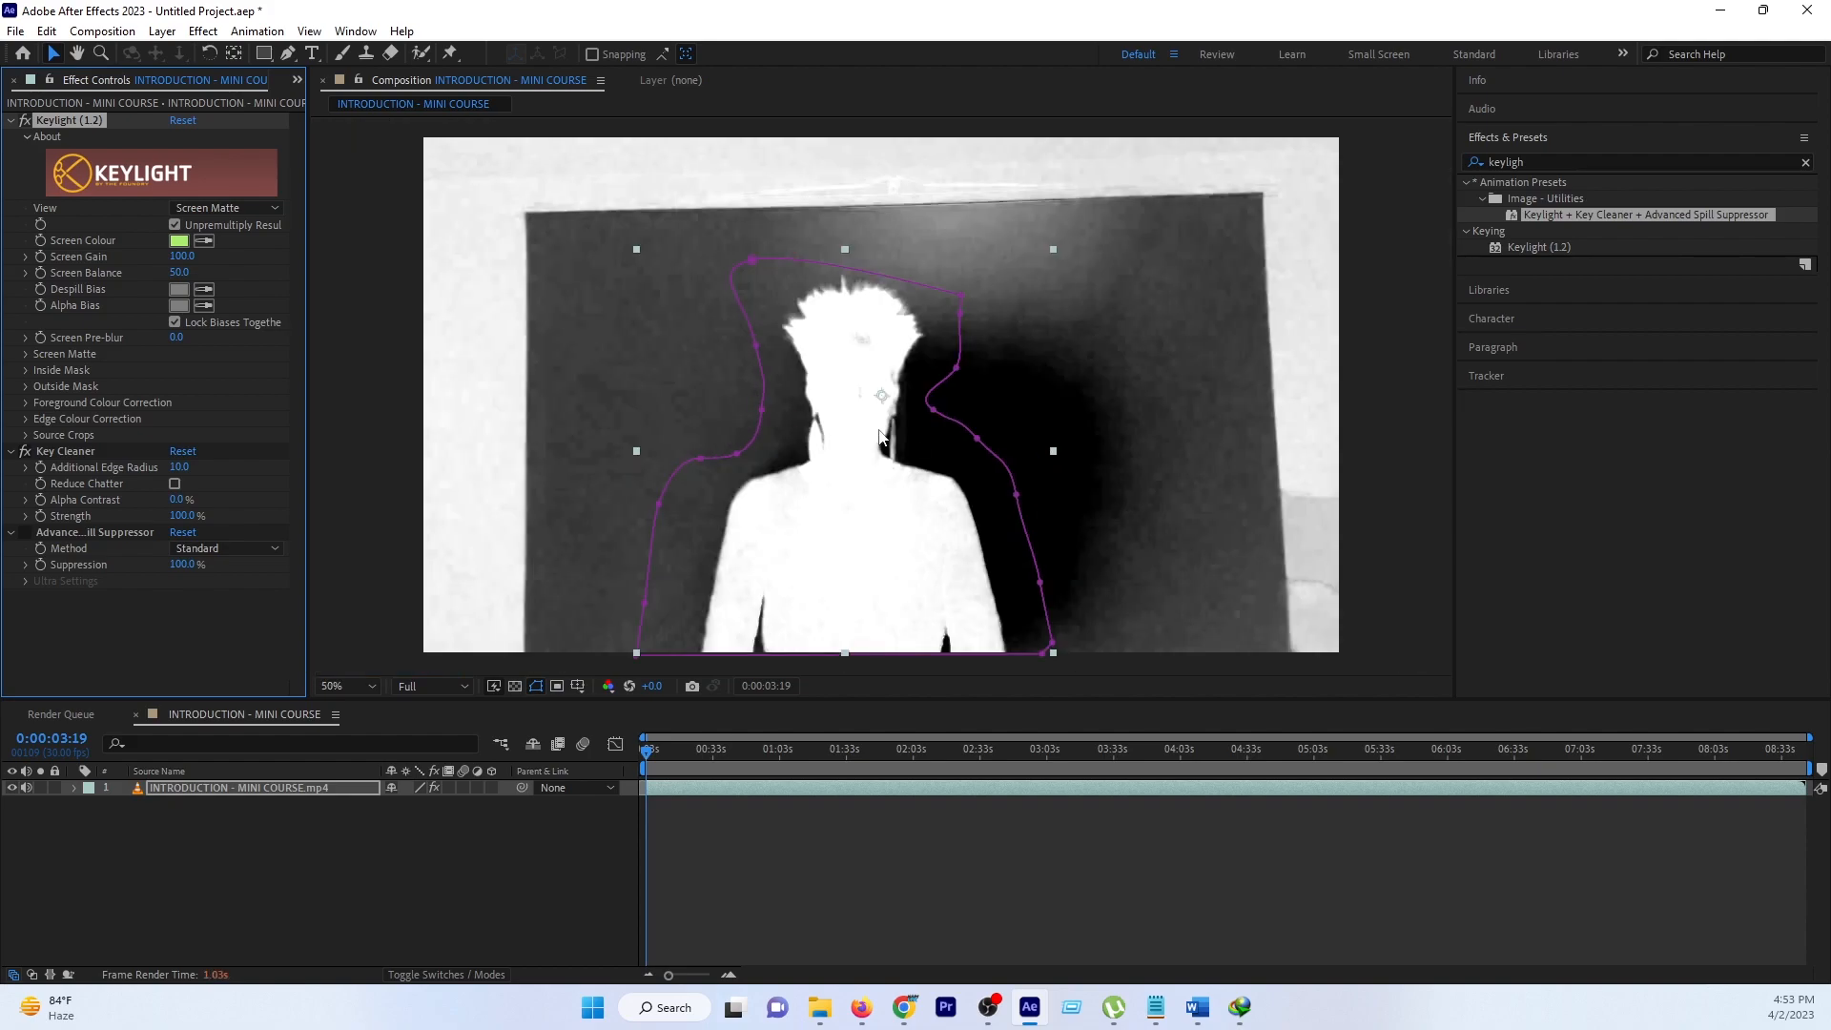
{"action": "key", "text": "comma"}
{"action": "key", "text": "period"}
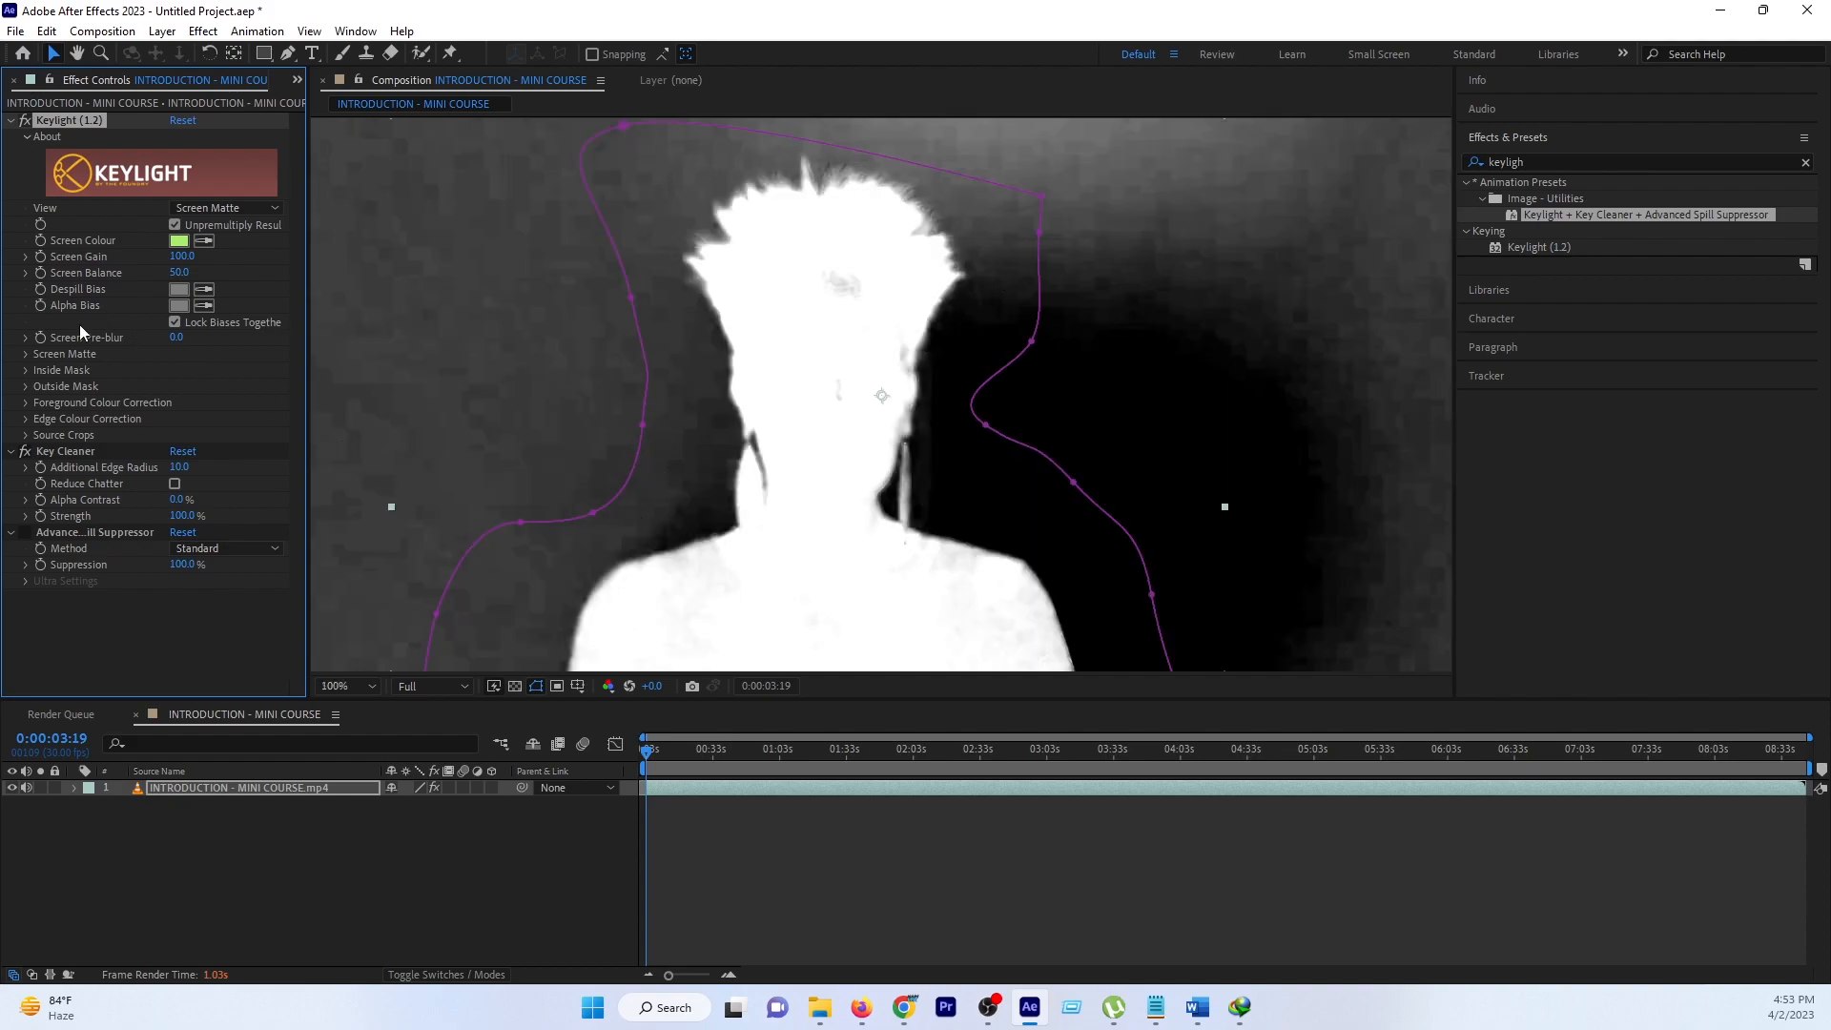
Raise the Screen Matte's Clip Black to 33.3 to darken the gray background areas
{"action": "left_click", "coordinate": [25, 354]}
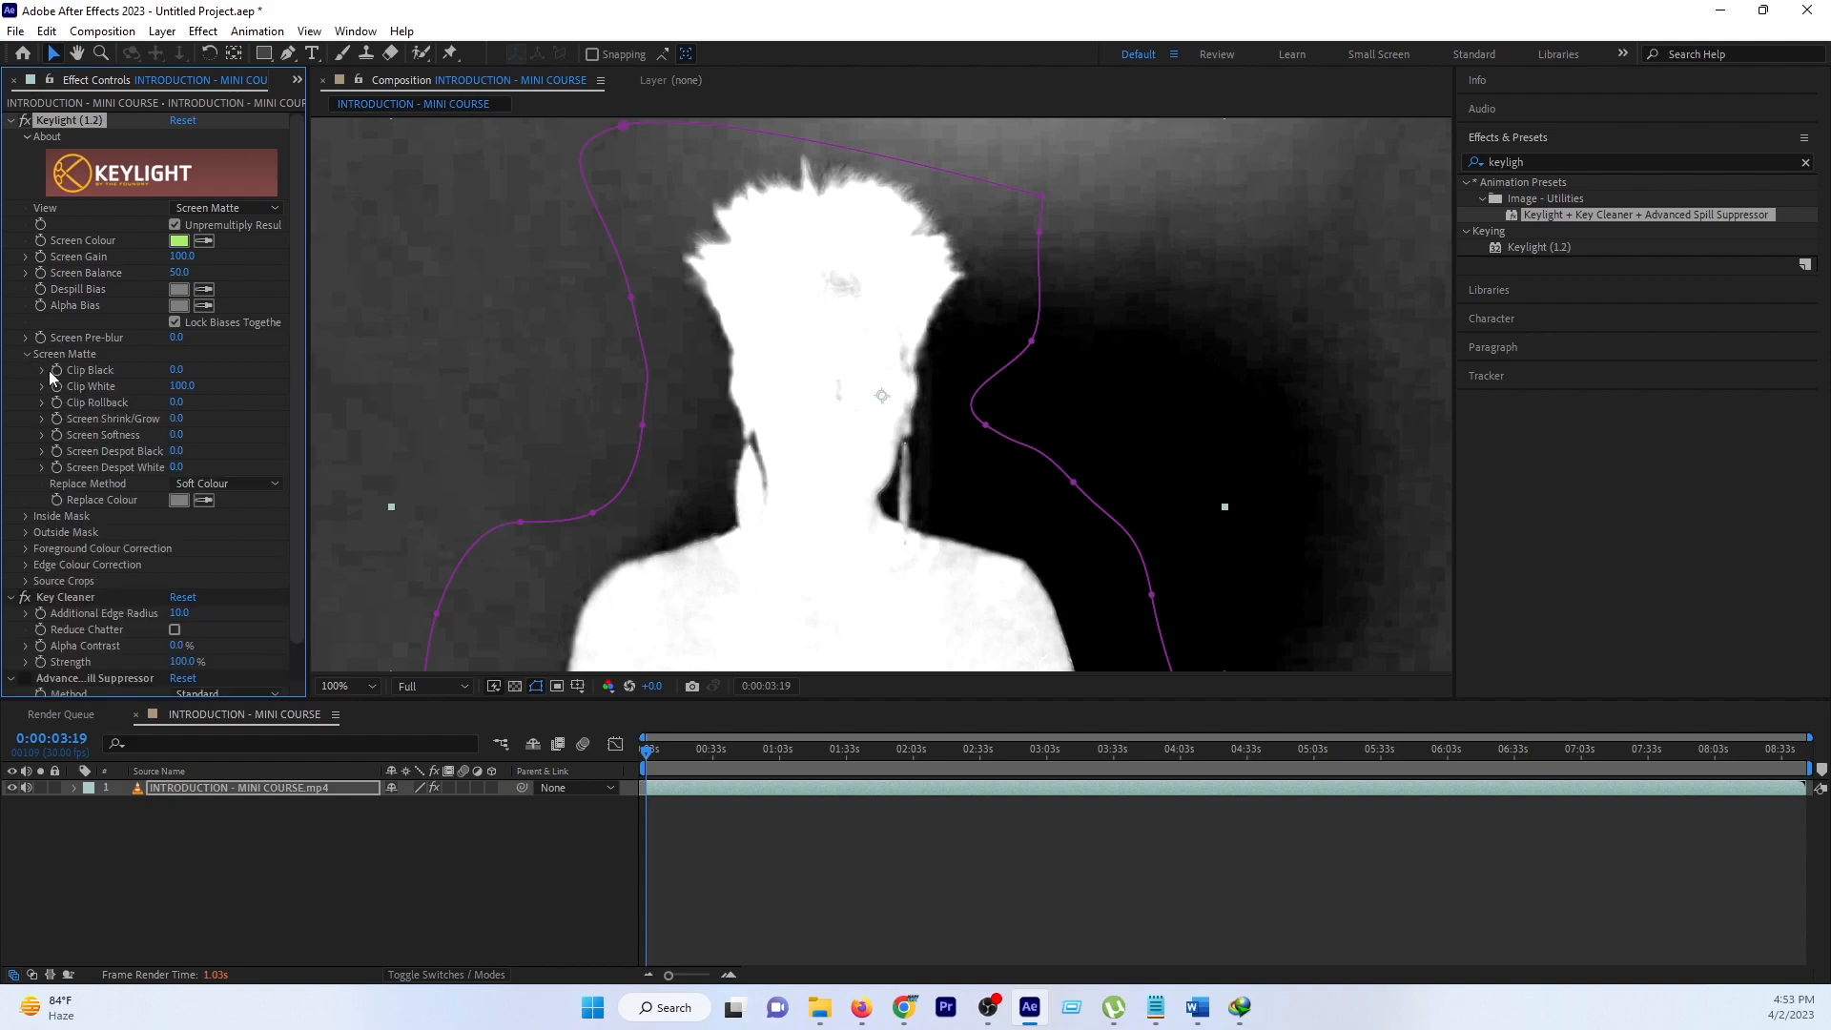
{"action": "left_click", "coordinate": [42, 371]}
{"action": "left_click", "coordinate": [40, 412]}
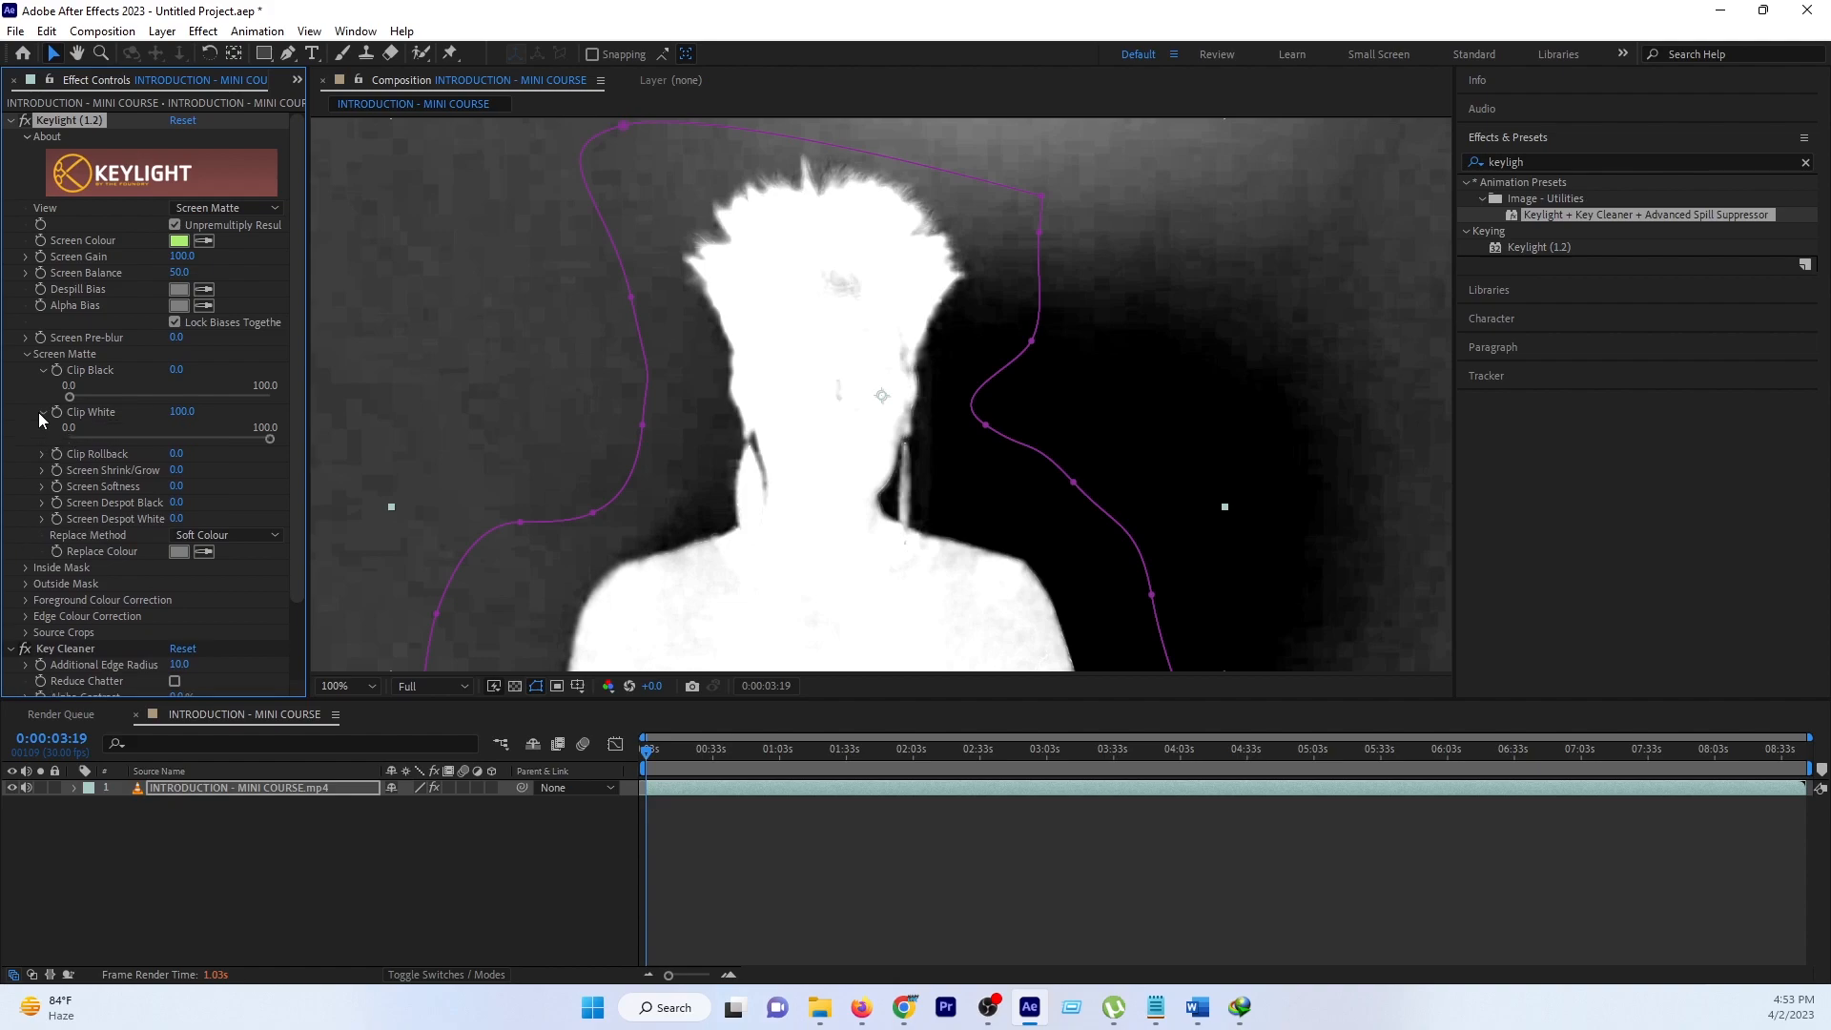
{"action": "left_click_drag", "start_coordinate": [72, 401], "coordinate": [116, 395]}
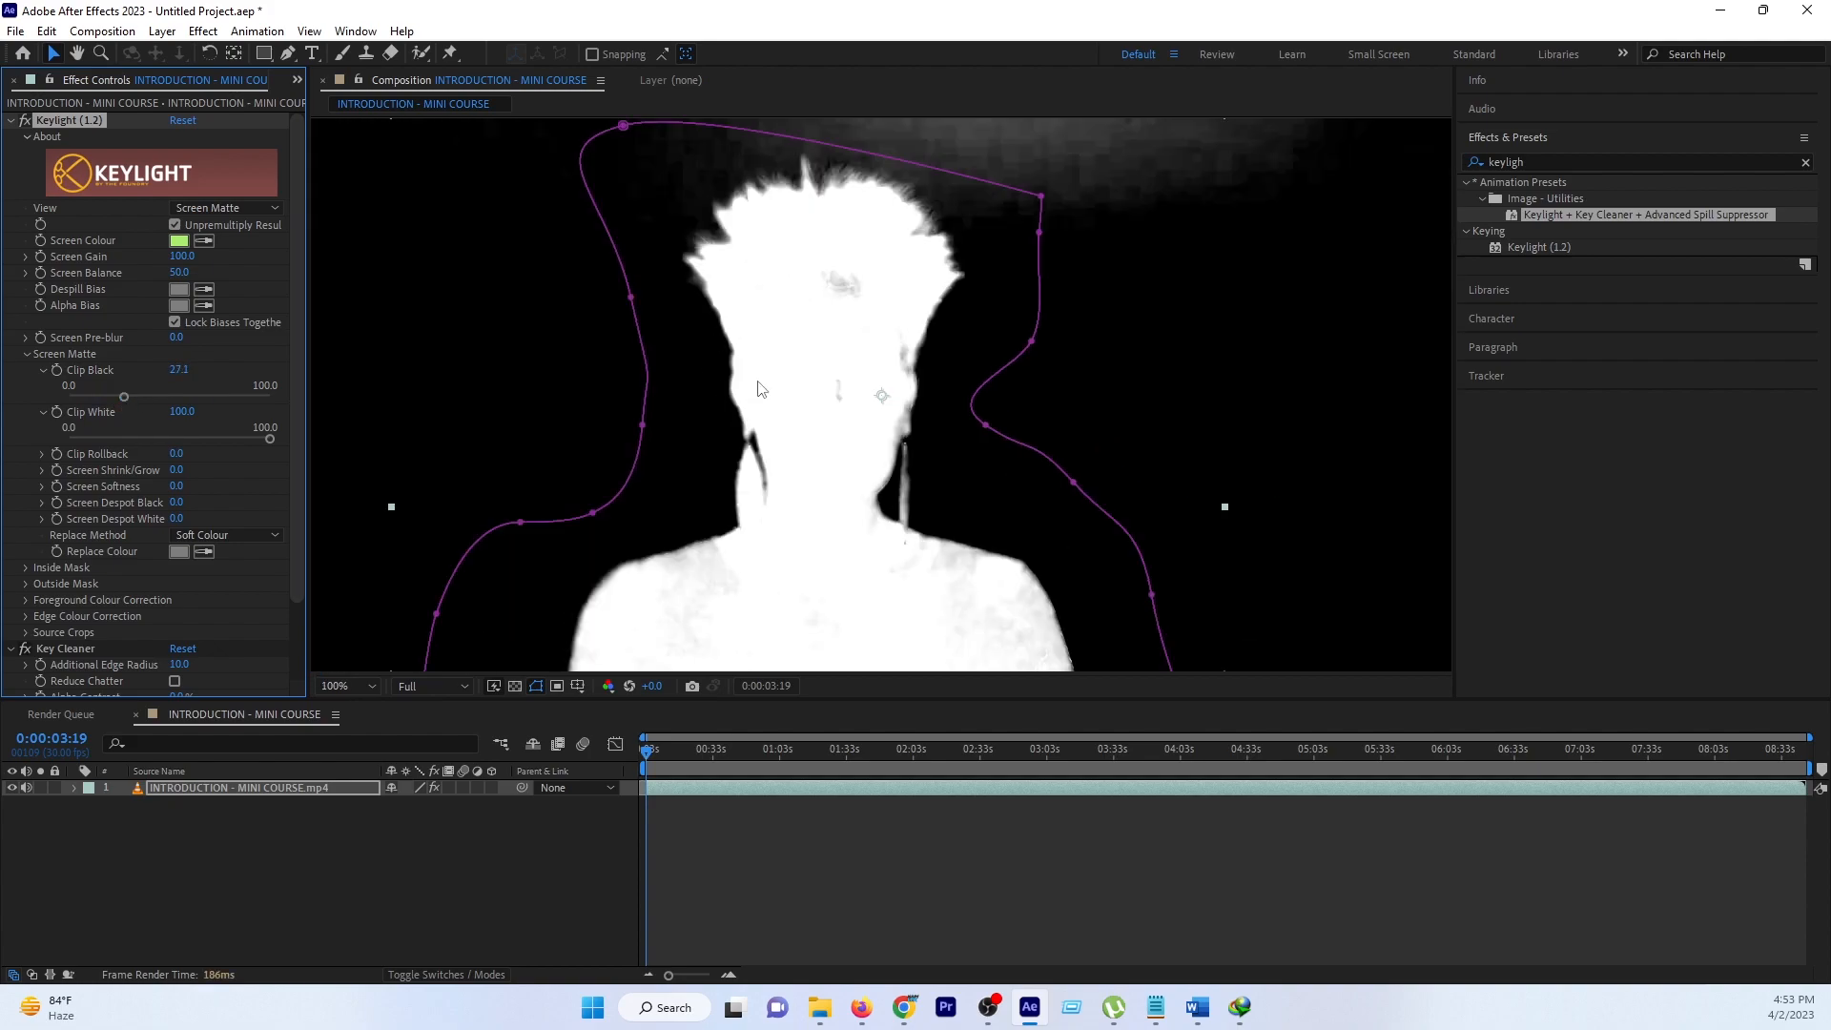
{"action": "left_click_drag", "start_coordinate": [124, 397], "coordinate": [139, 395]}
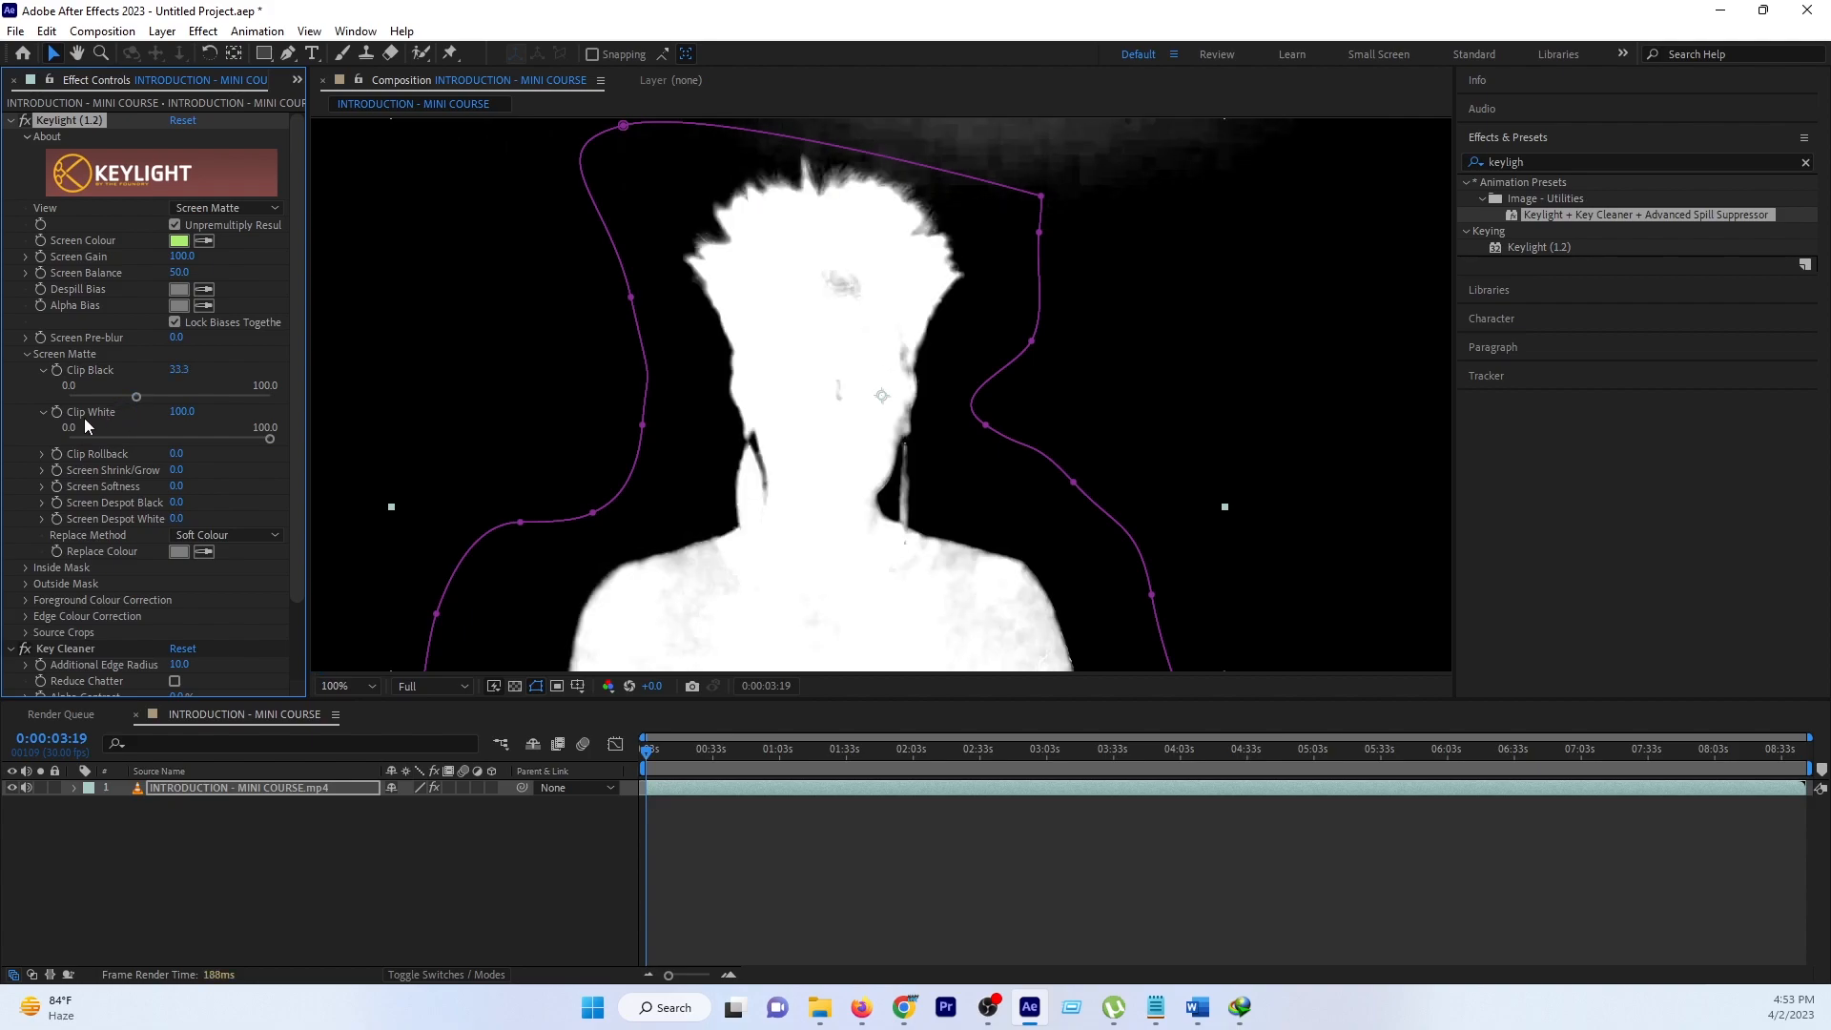
Lower the Screen Matte's Clip White to 77.6 to fill the gray patches inside the subject
{"action": "key", "text": "period"}
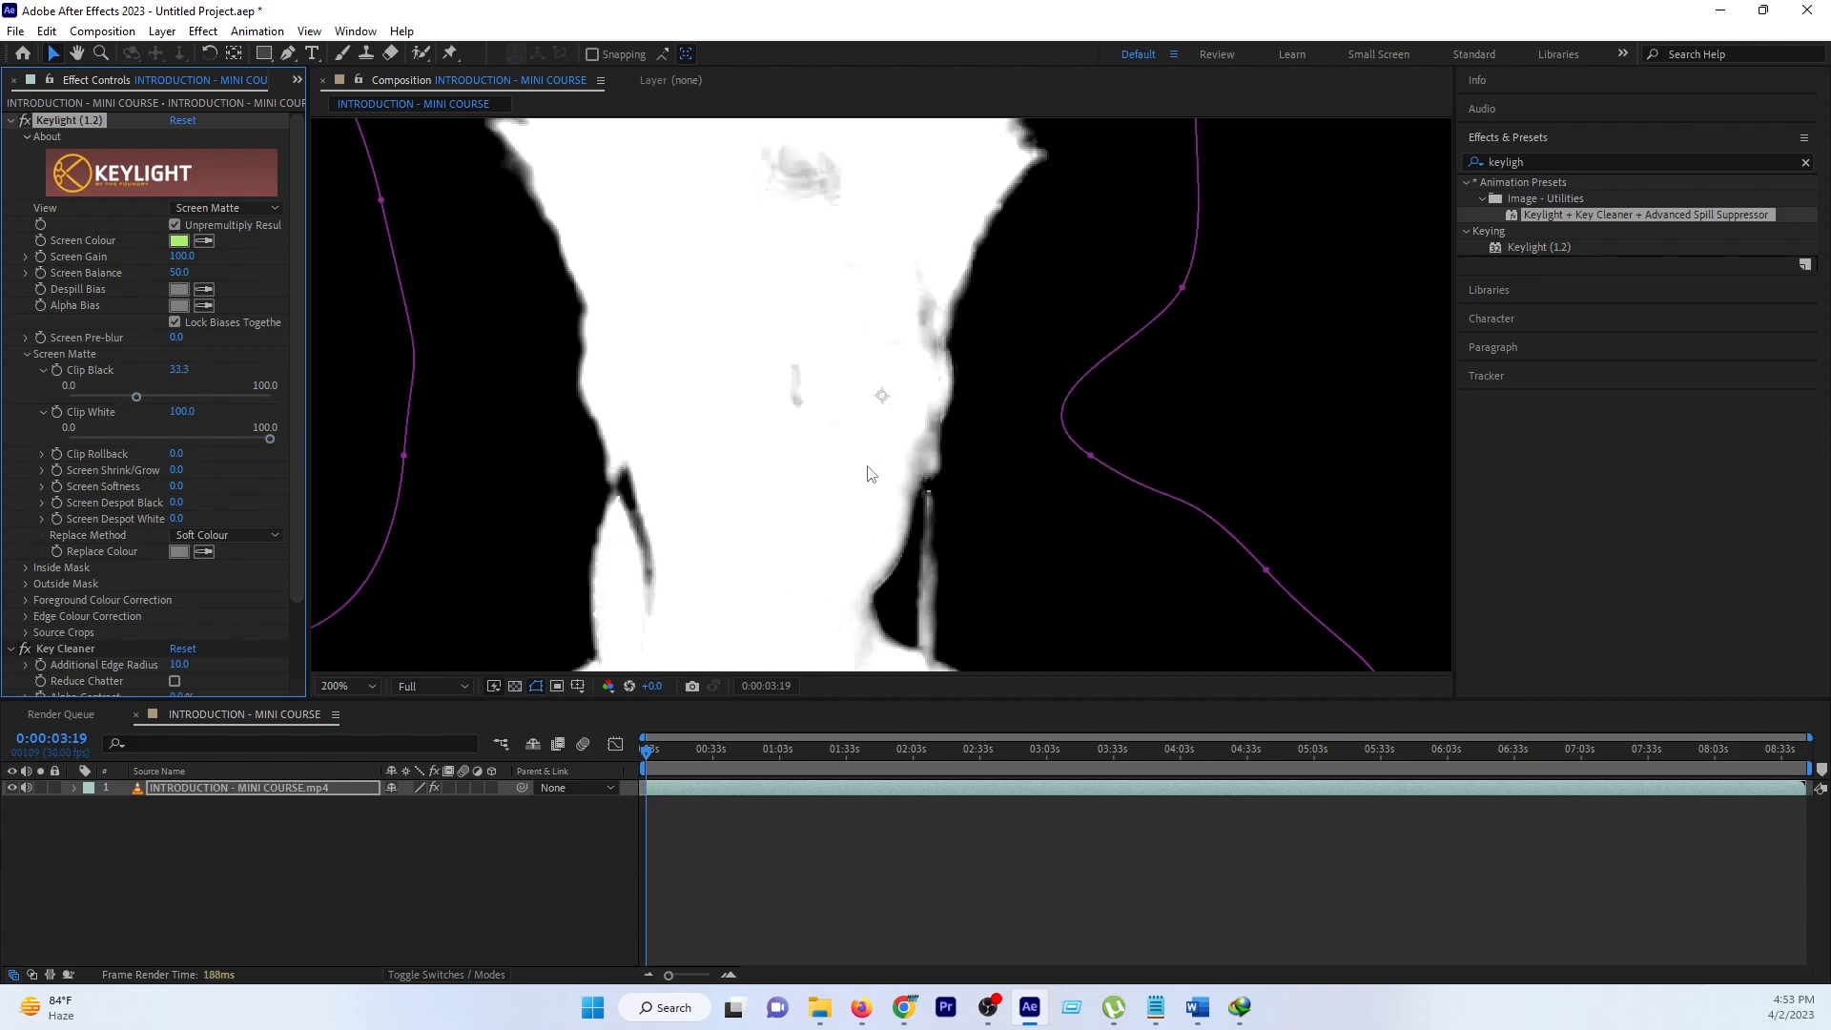
{"action": "scroll", "coordinate": [896, 158], "scroll_direction": "down", "scroll_amount": 1}
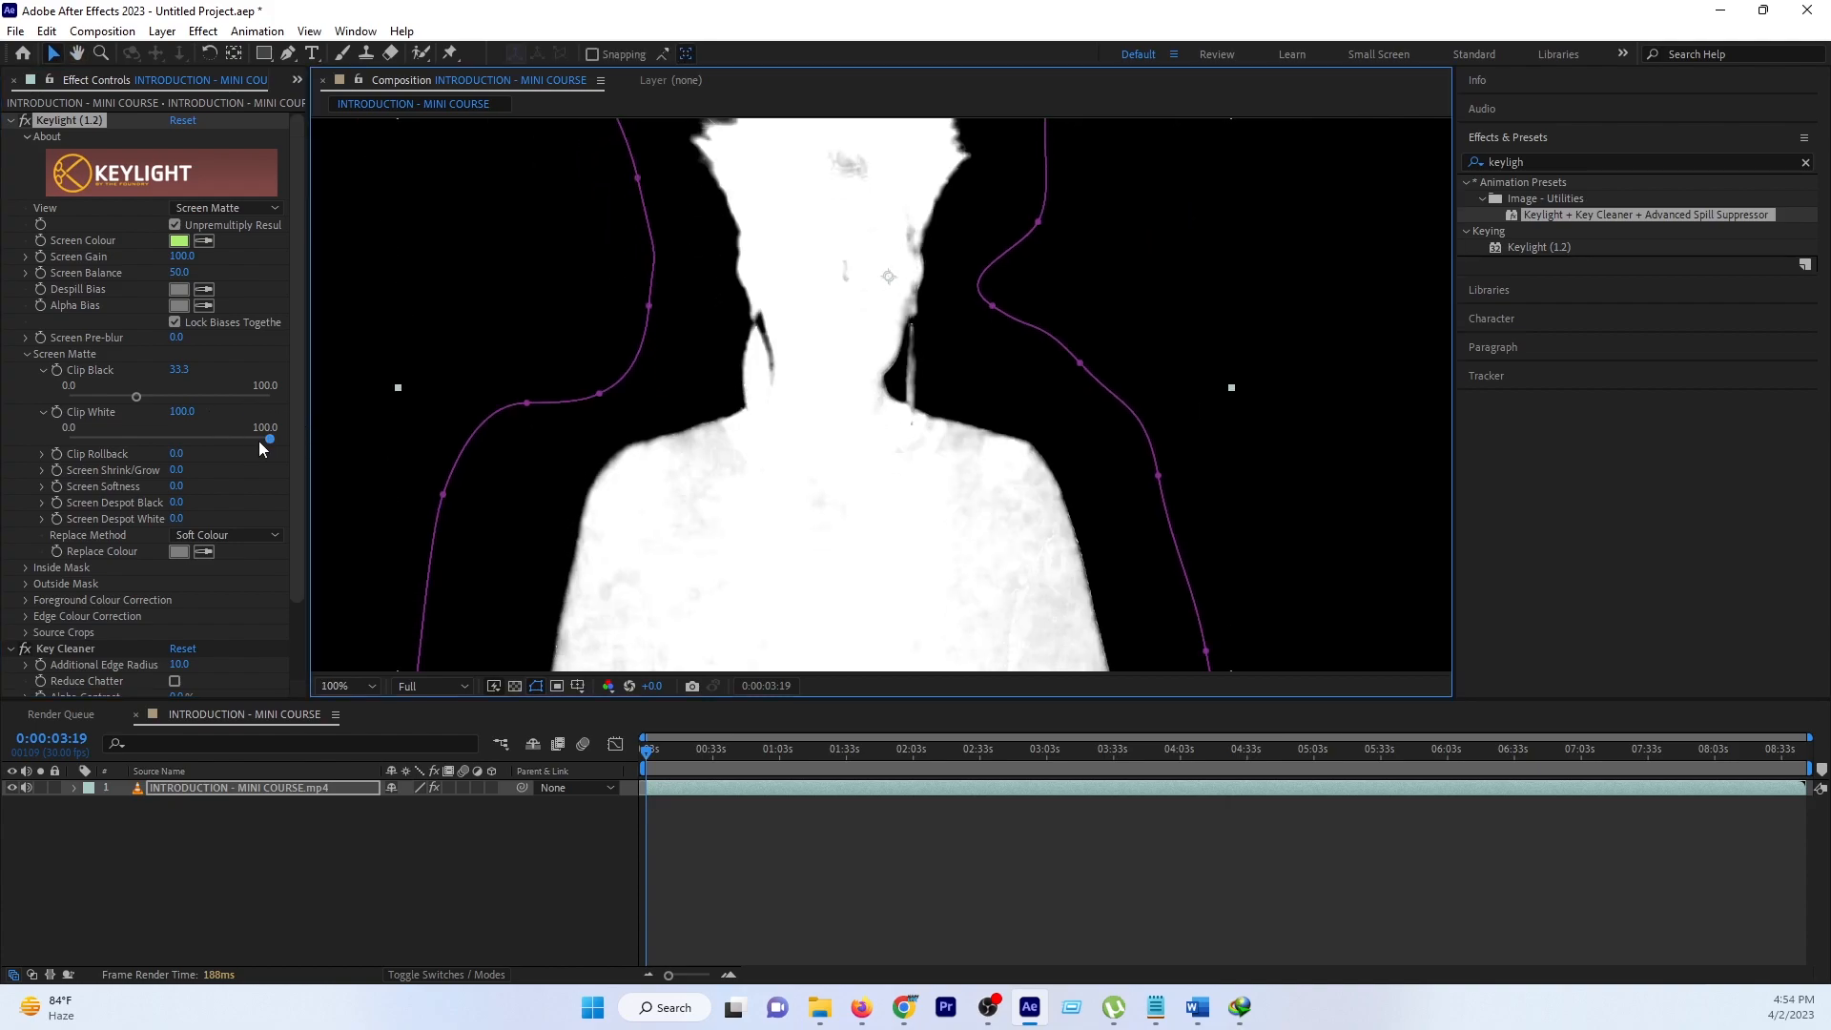
{"action": "left_click_drag", "start_coordinate": [267, 439], "coordinate": [260, 438]}
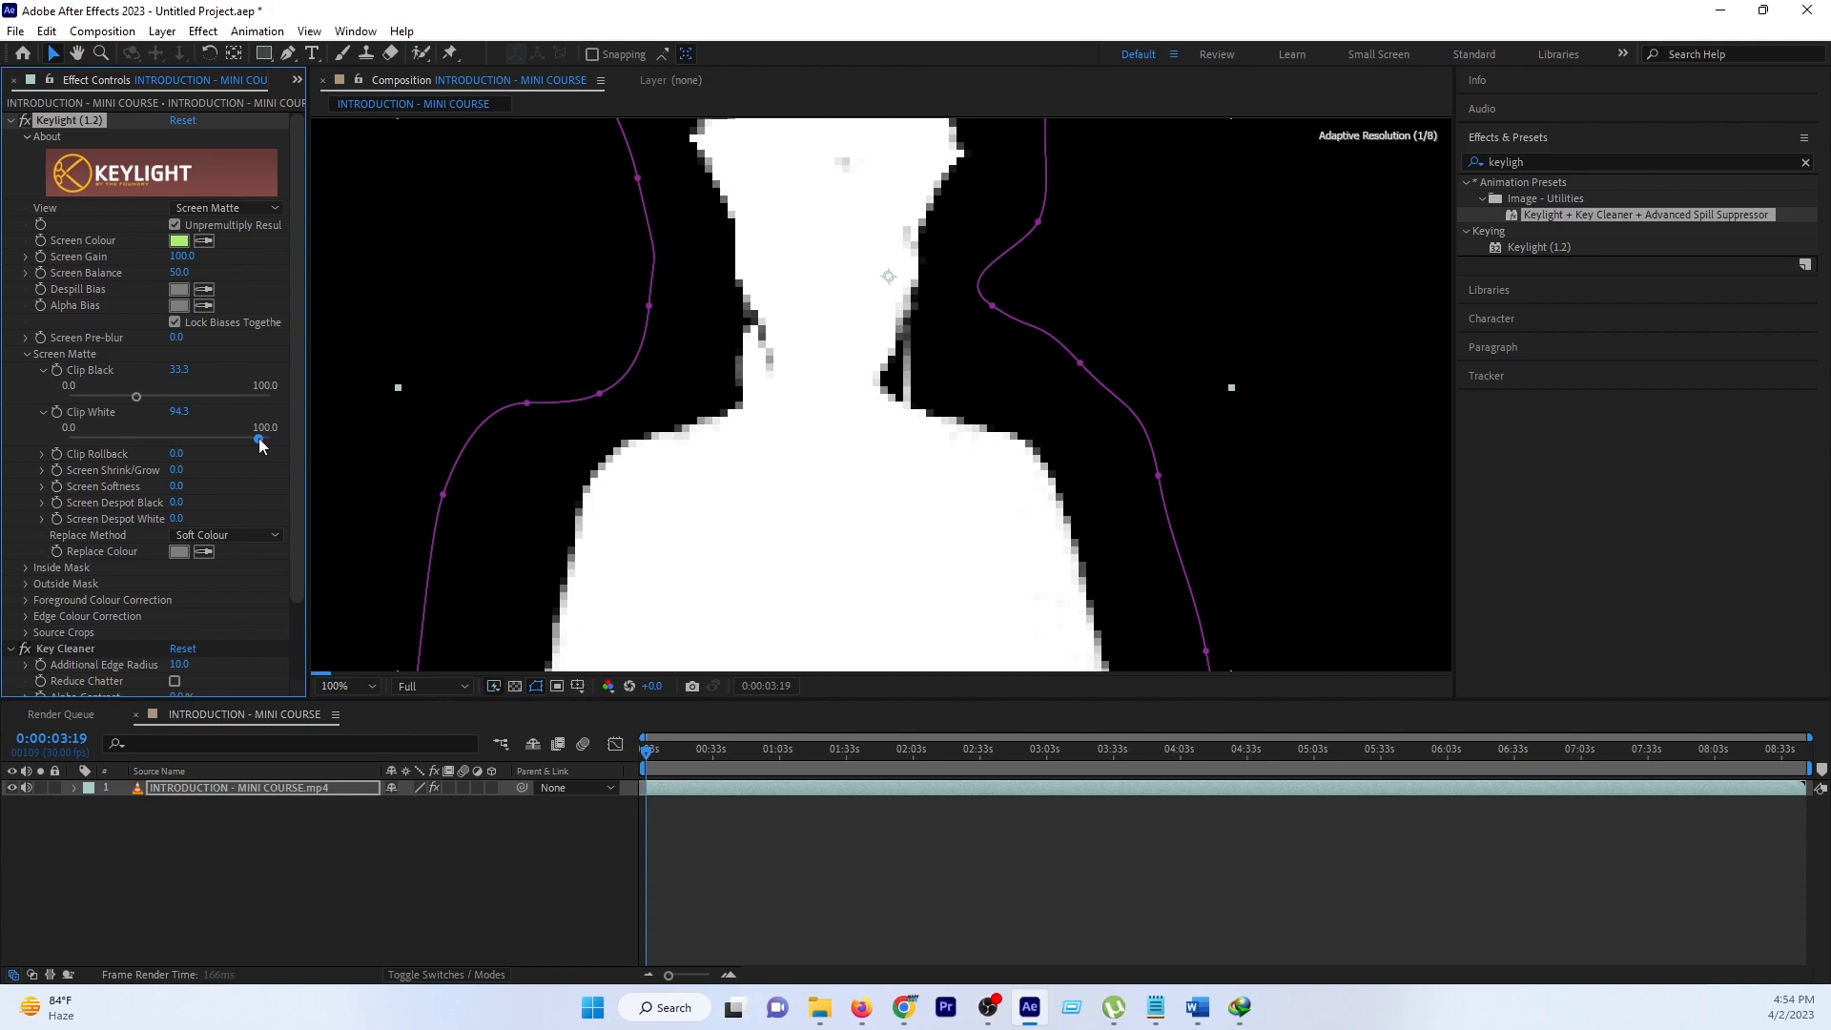
{"action": "scroll", "coordinate": [821, 458], "scroll_direction": "down", "scroll_amount": 4}
{"action": "scroll", "coordinate": [820, 458], "scroll_direction": "up", "scroll_amount": 4}
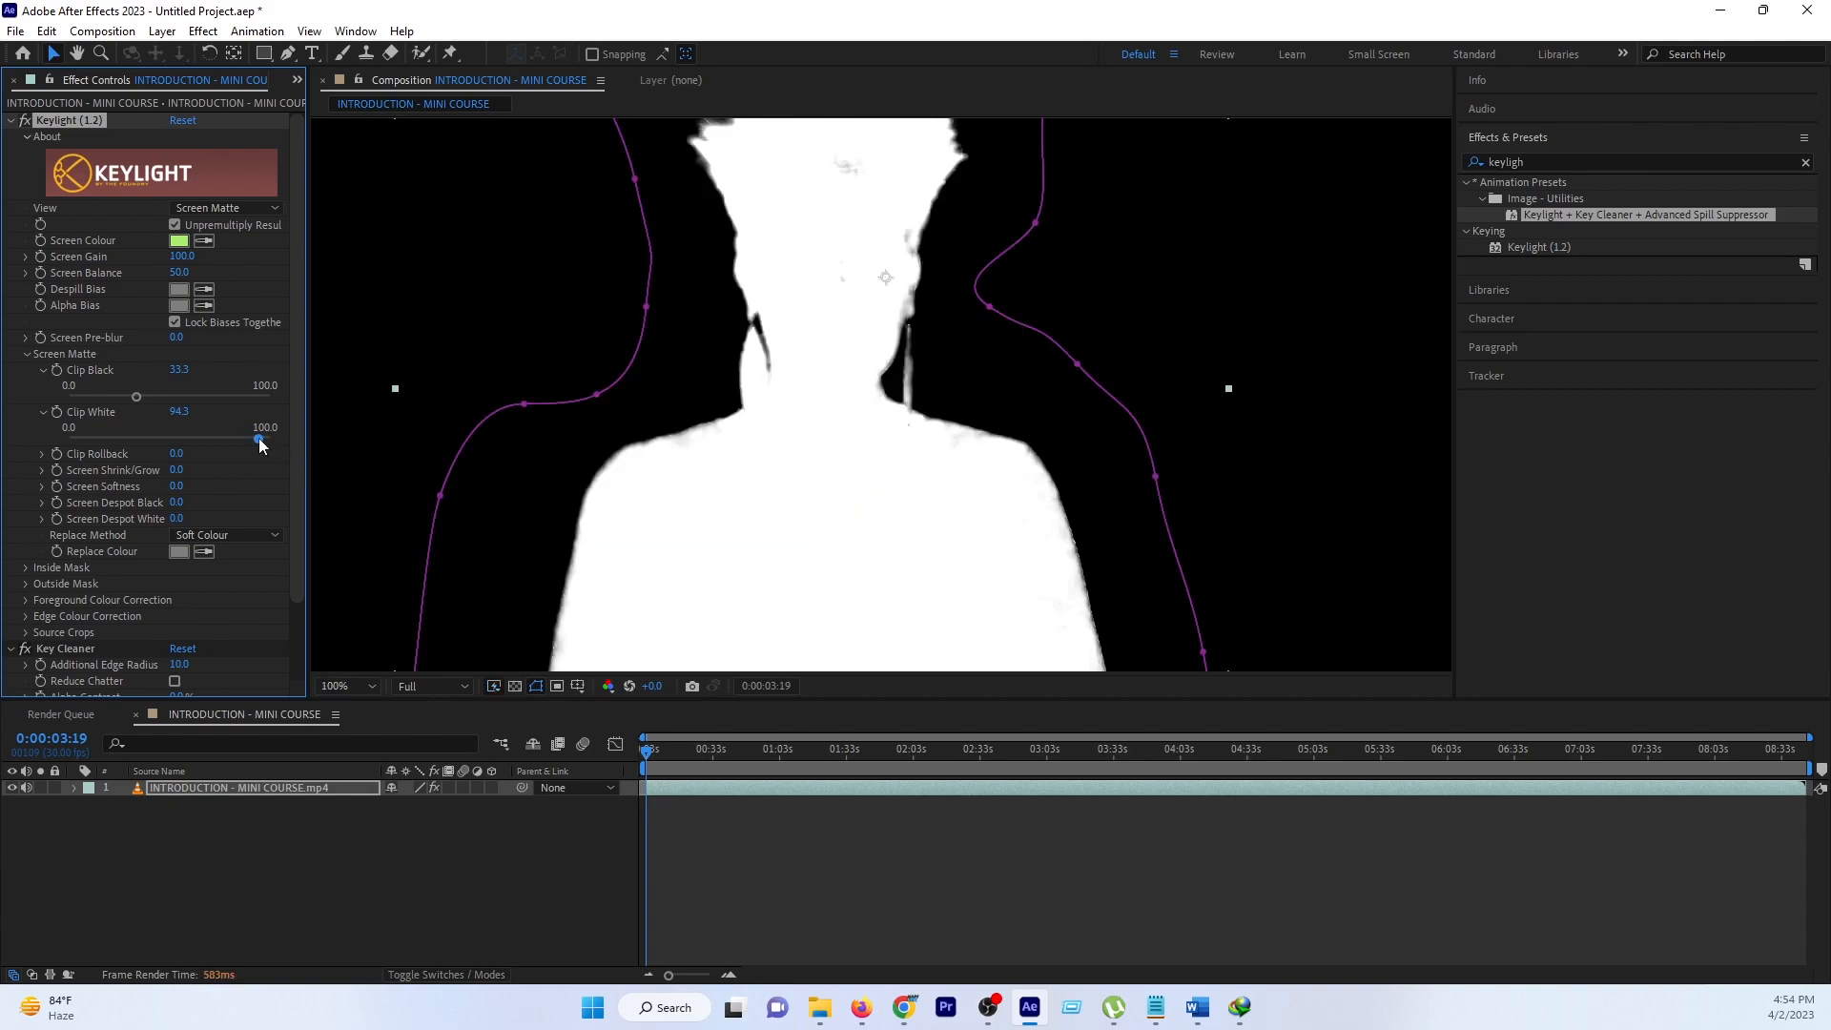
{"action": "left_click_drag", "start_coordinate": [257, 439], "coordinate": [243, 439]}
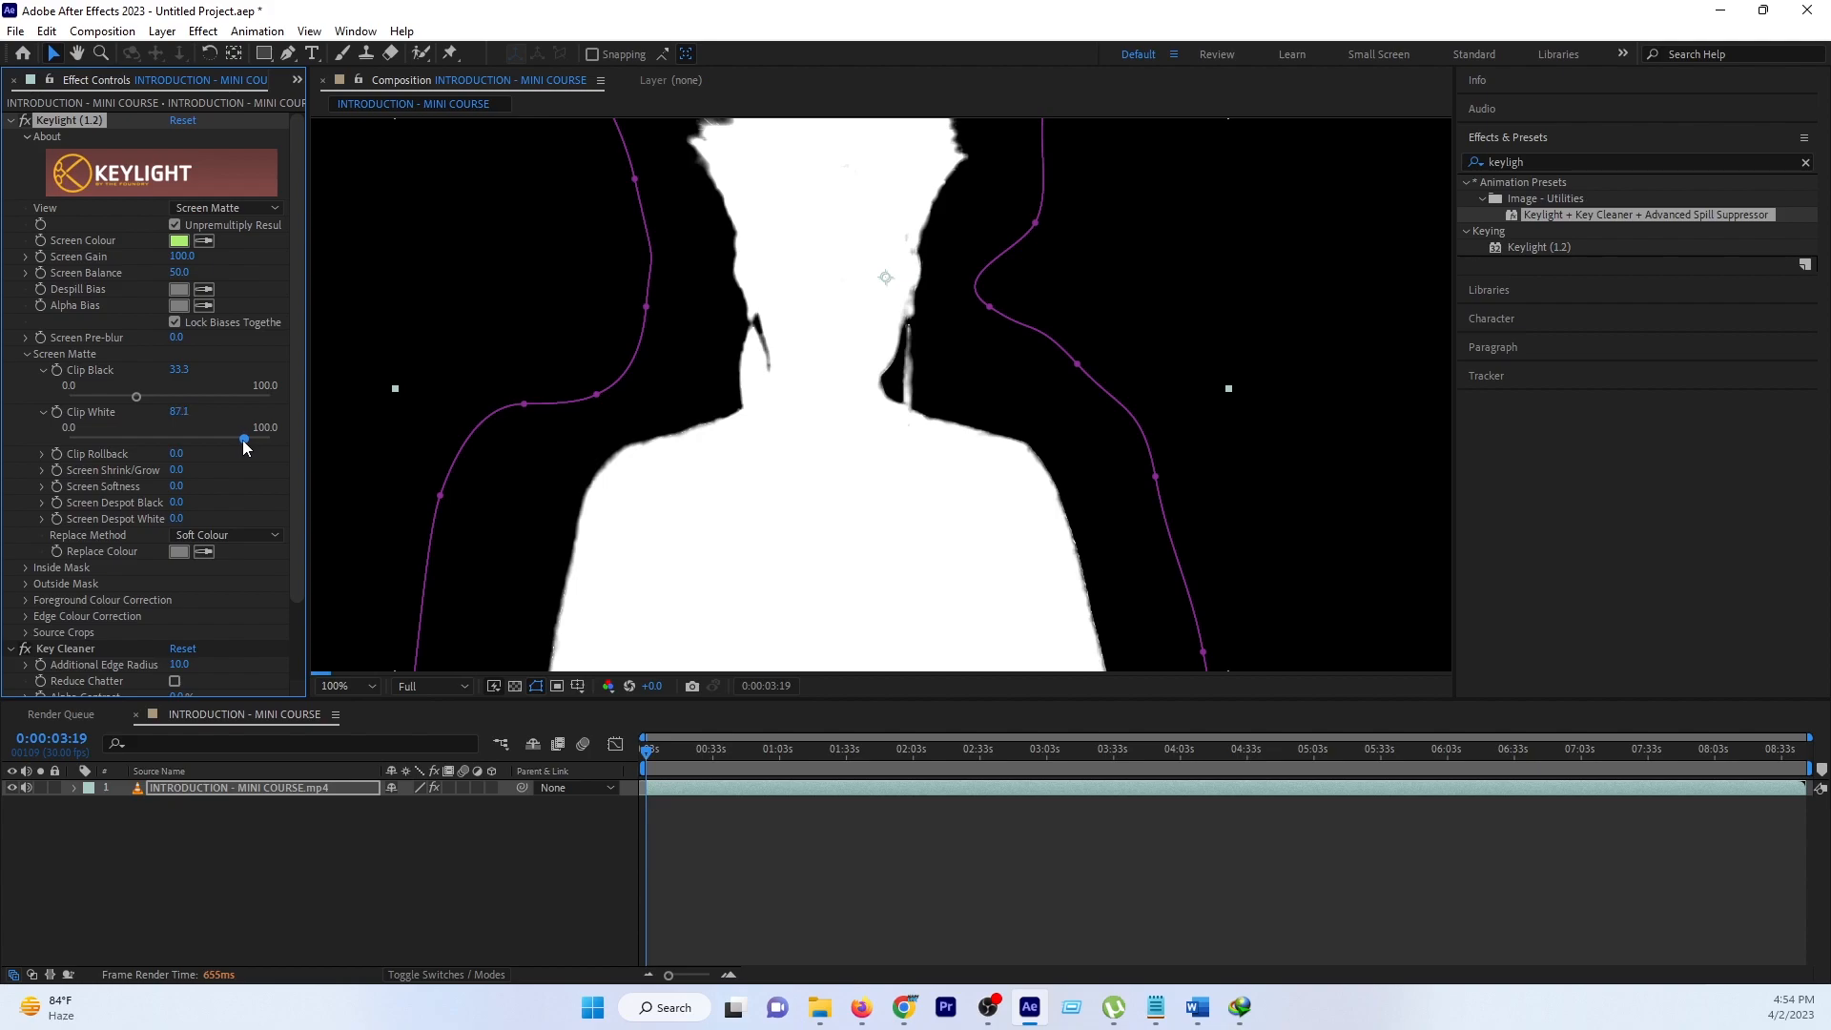
{"action": "left_click", "coordinate": [245, 441]}
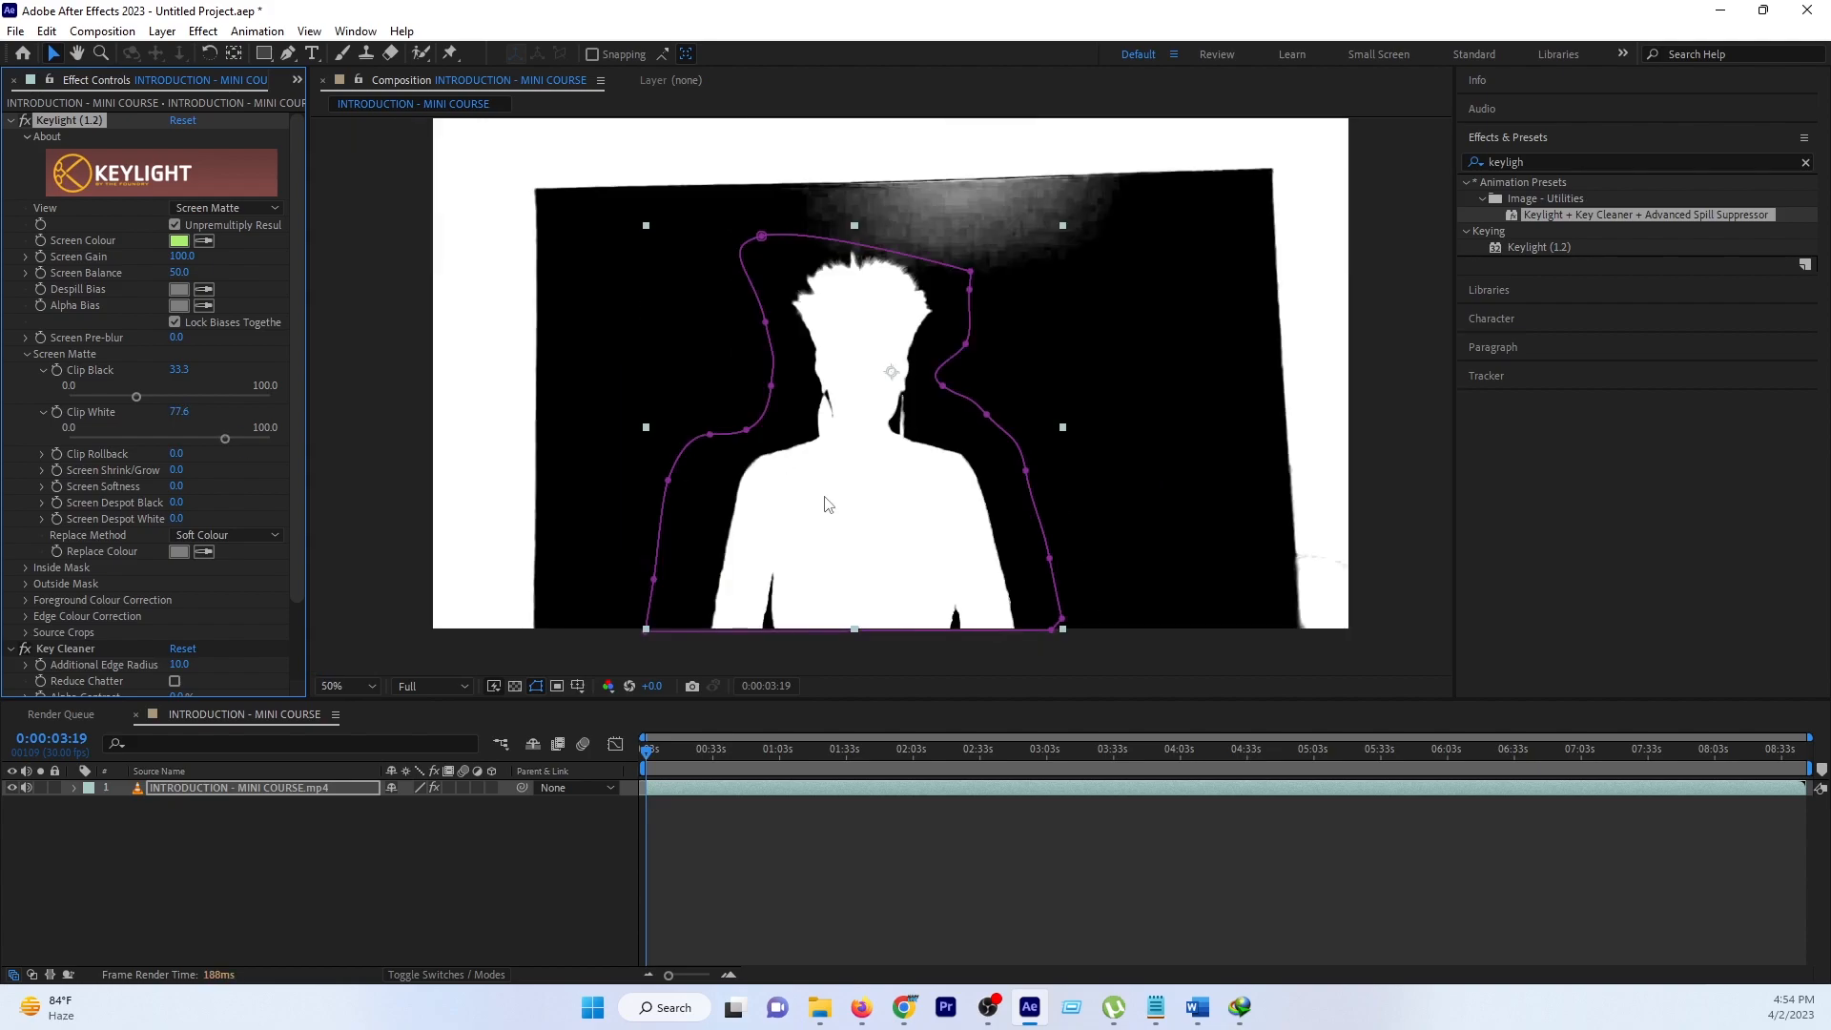
{"action": "scroll", "coordinate": [830, 505], "scroll_direction": "up", "scroll_amount": 2}
{"action": "scroll", "coordinate": [849, 508], "scroll_direction": "down", "scroll_amount": 2}
Switch the Keylight view to Final Result, check the subject's edges, and set the Replace Method to Hard Colour
{"action": "left_click", "coordinate": [211, 208]}
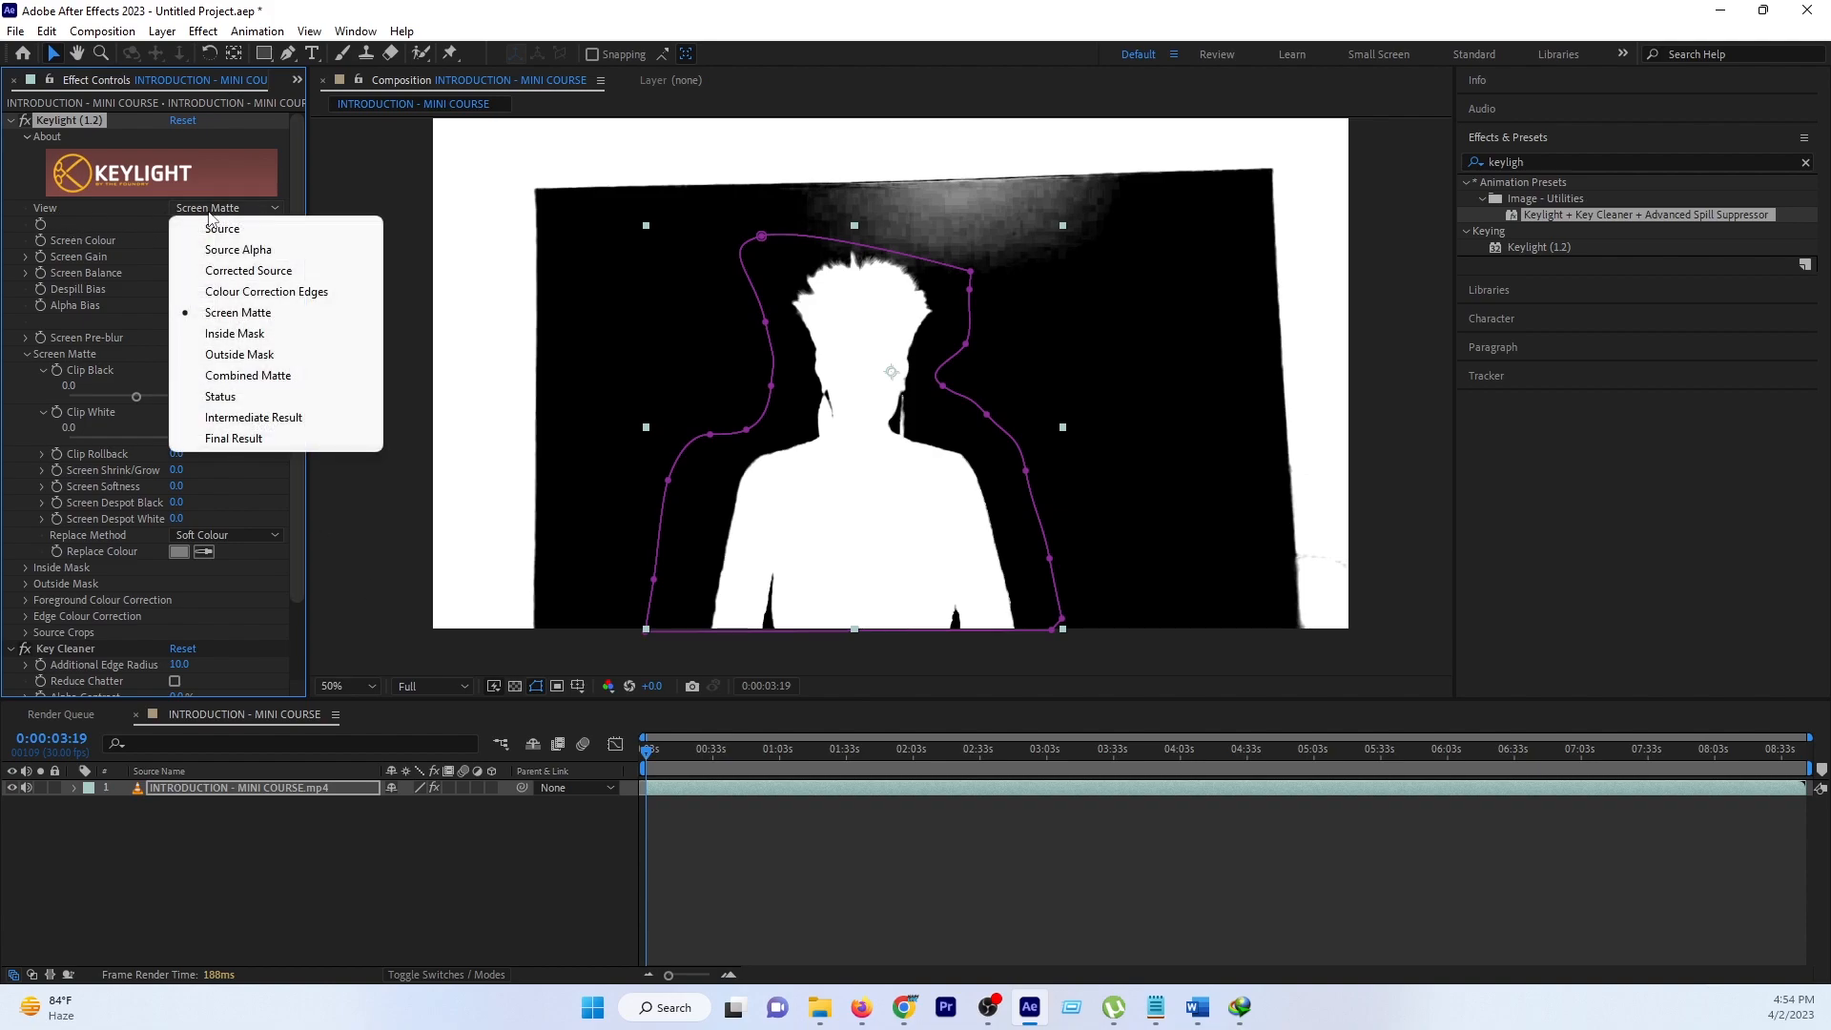
{"action": "left_click", "coordinate": [224, 439]}
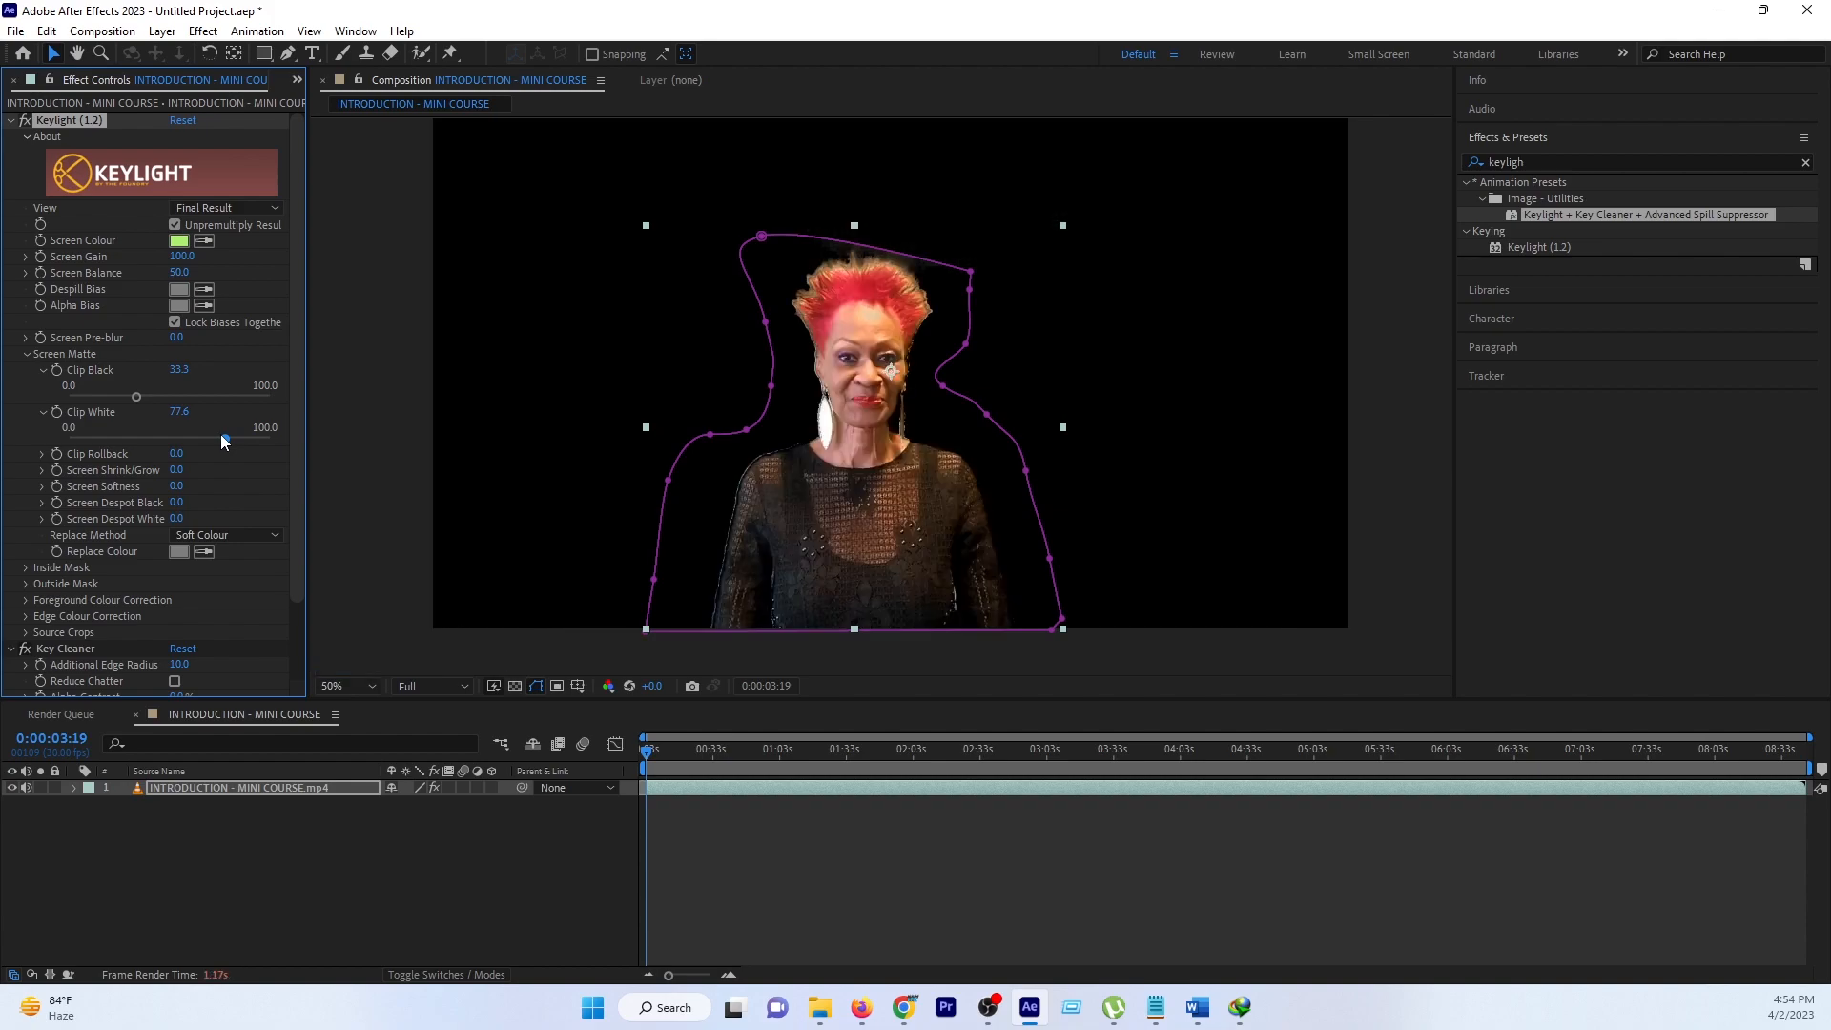
{"action": "key", "text": "slash"}
{"action": "key", "text": "period"}
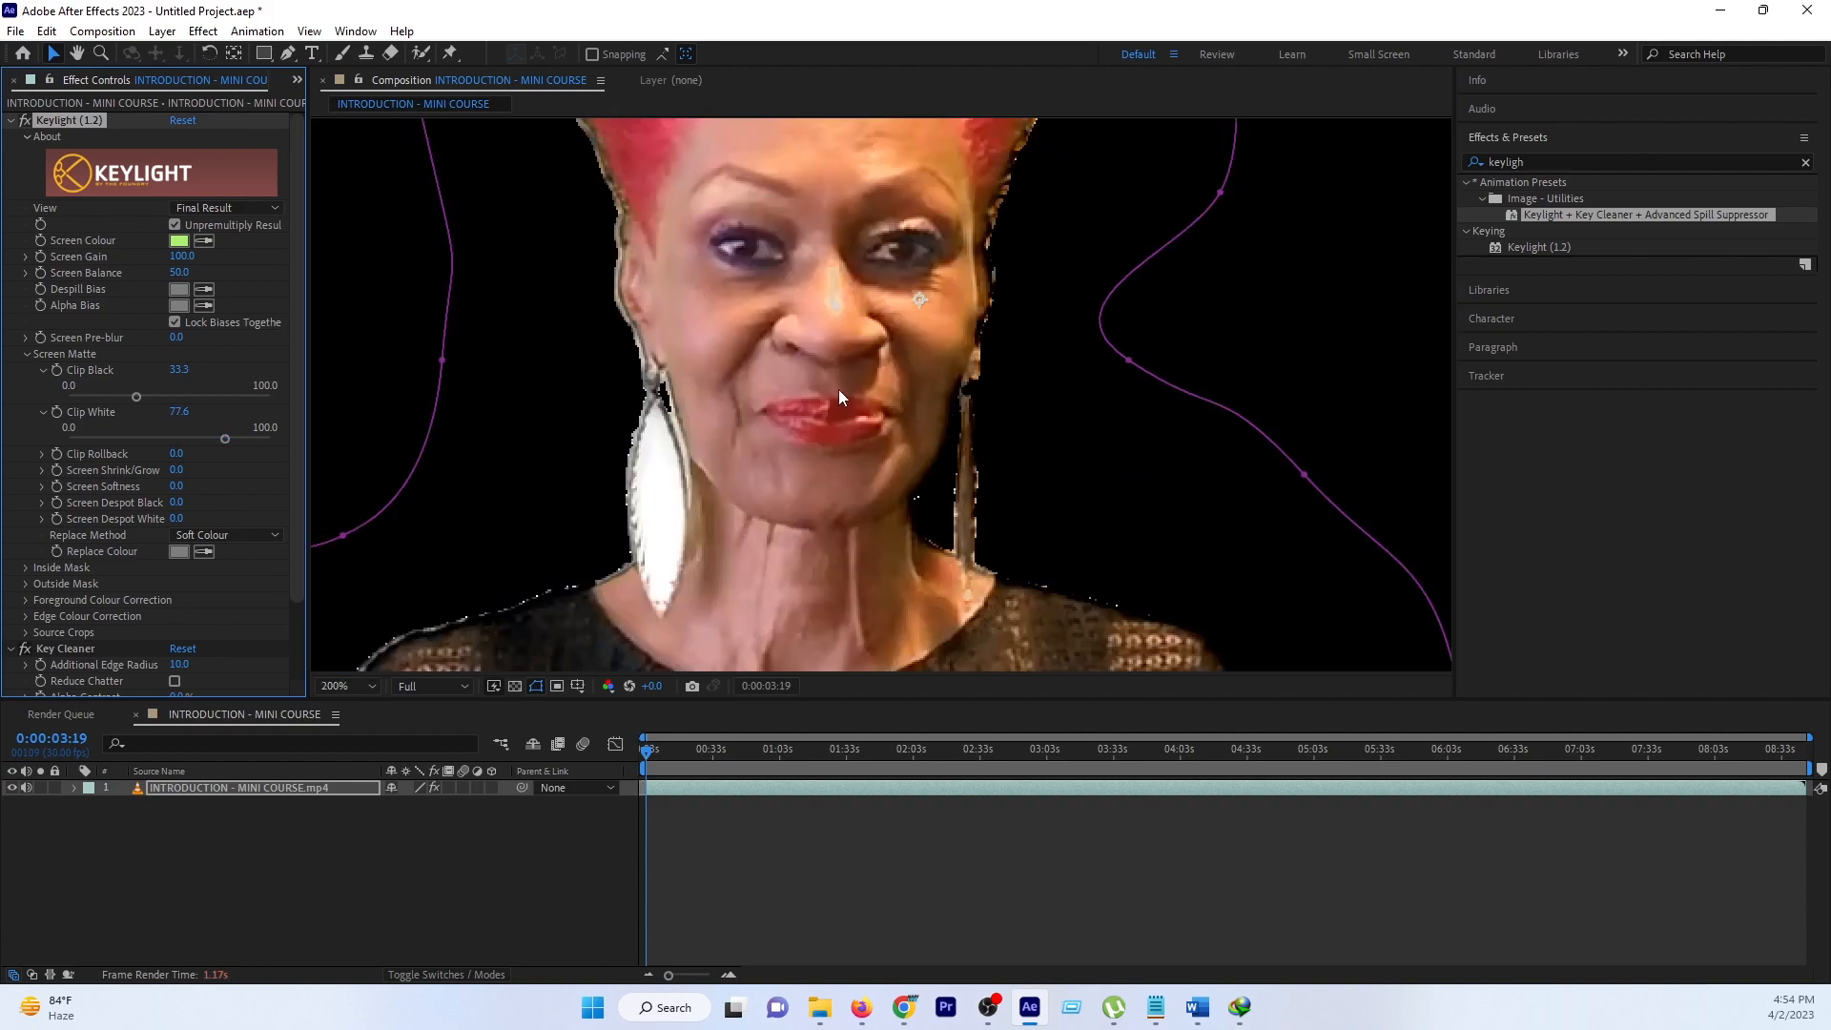
{"action": "key", "text": "comma"}
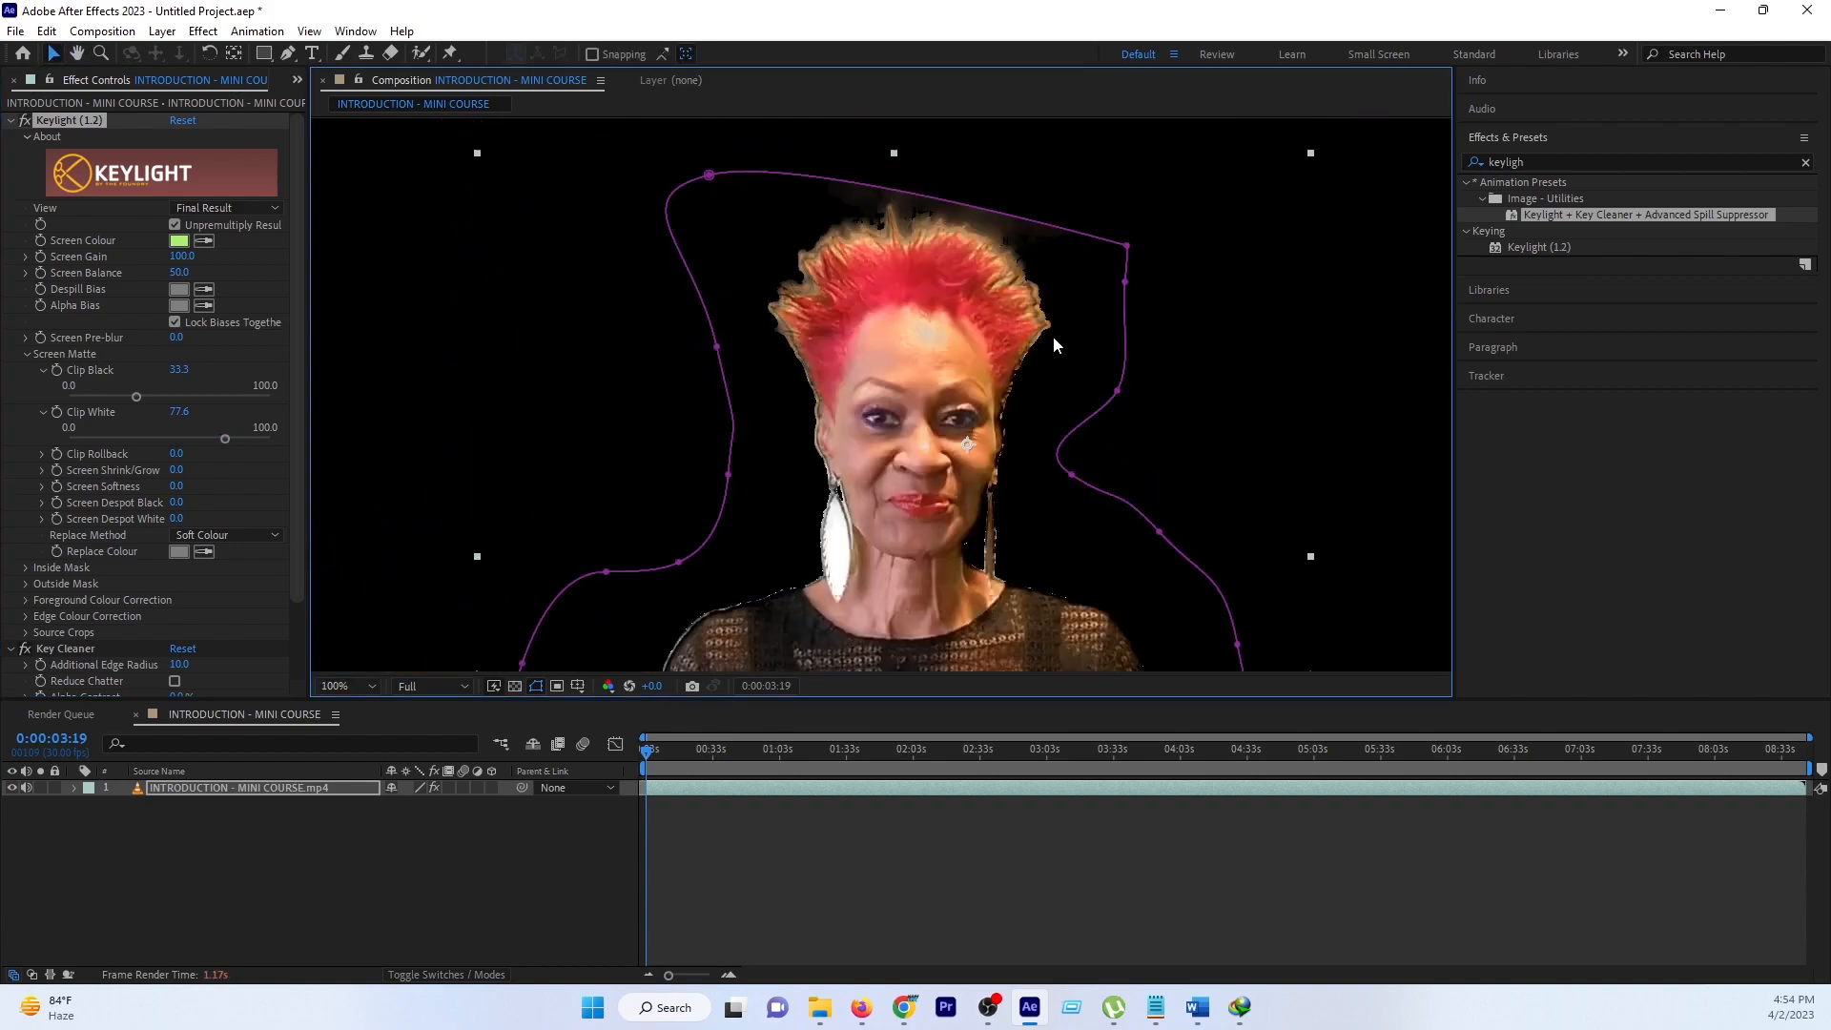
{"action": "left_click_drag", "start_coordinate": [987, 448], "coordinate": [994, 272]}
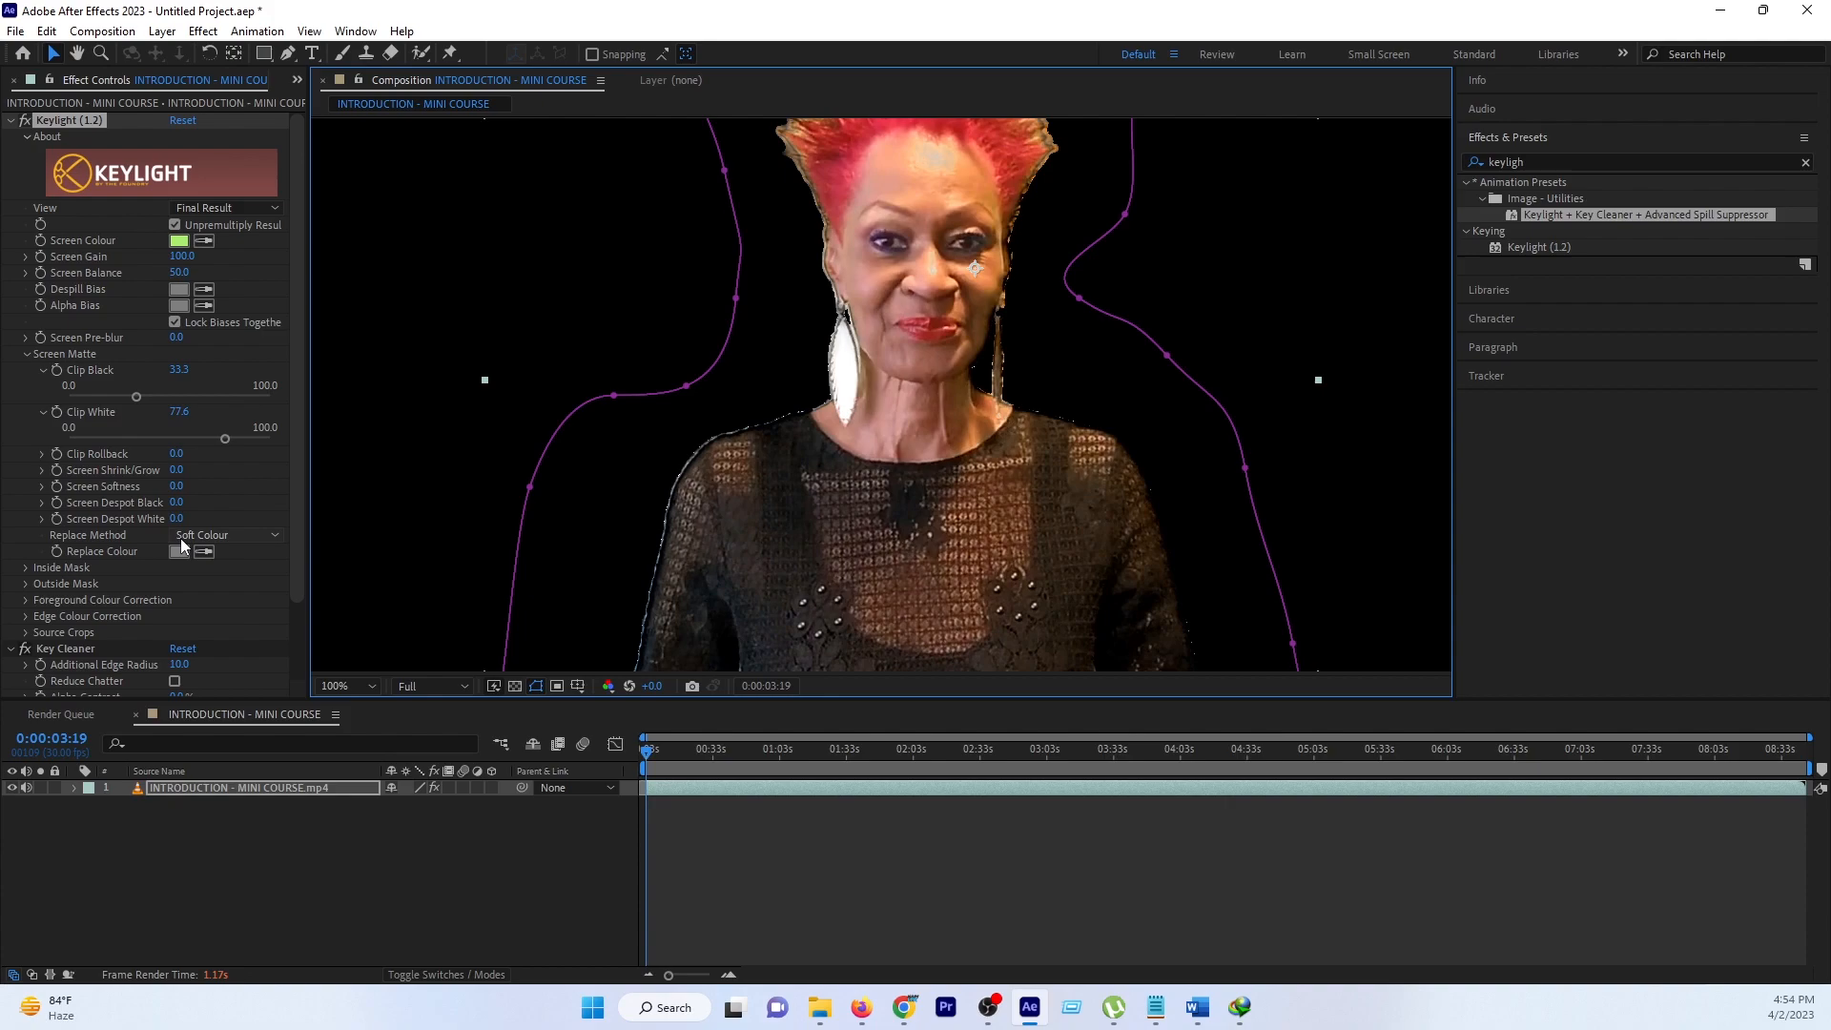
{"action": "left_click", "coordinate": [180, 538]}
{"action": "left_click", "coordinate": [220, 593]}
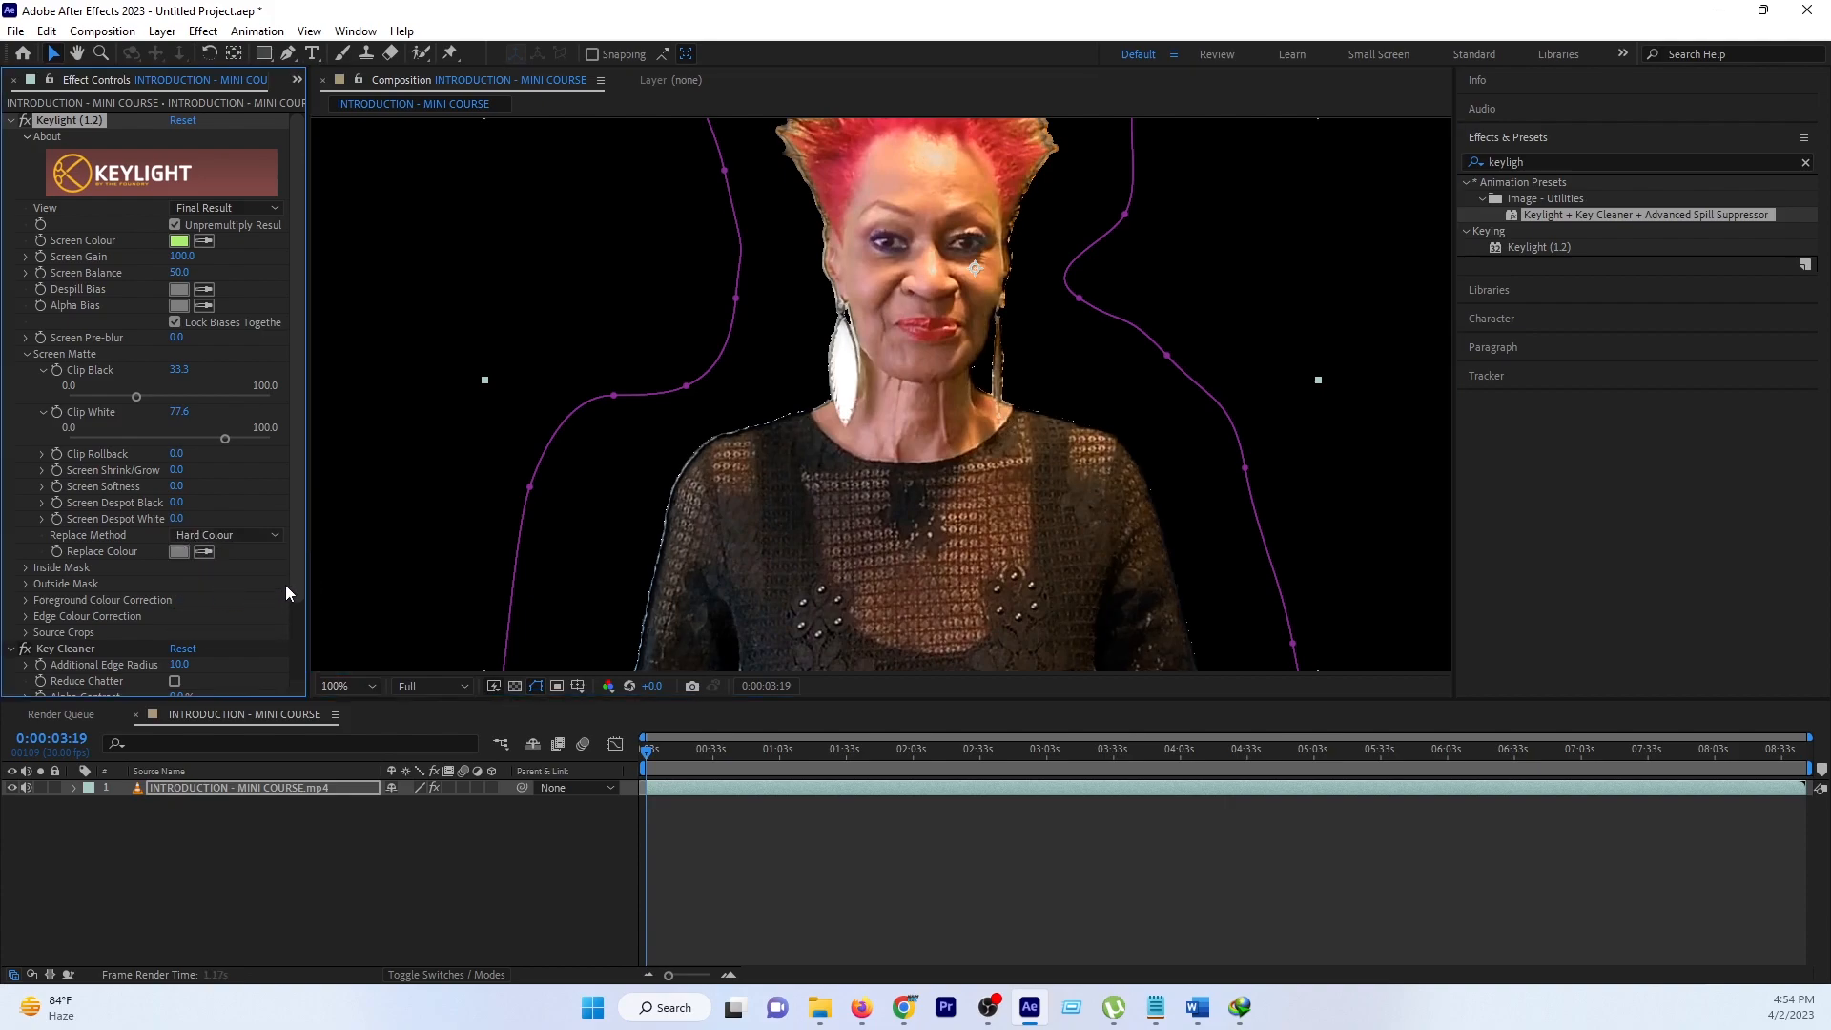
Enable the Advanced Spill Suppressor with the Ultra method and remove the Key Cleaner effect
{"action": "scroll", "coordinate": [288, 644], "scroll_direction": "down", "scroll_amount": 1}
{"action": "scroll", "coordinate": [289, 646], "scroll_direction": "down", "scroll_amount": 3}
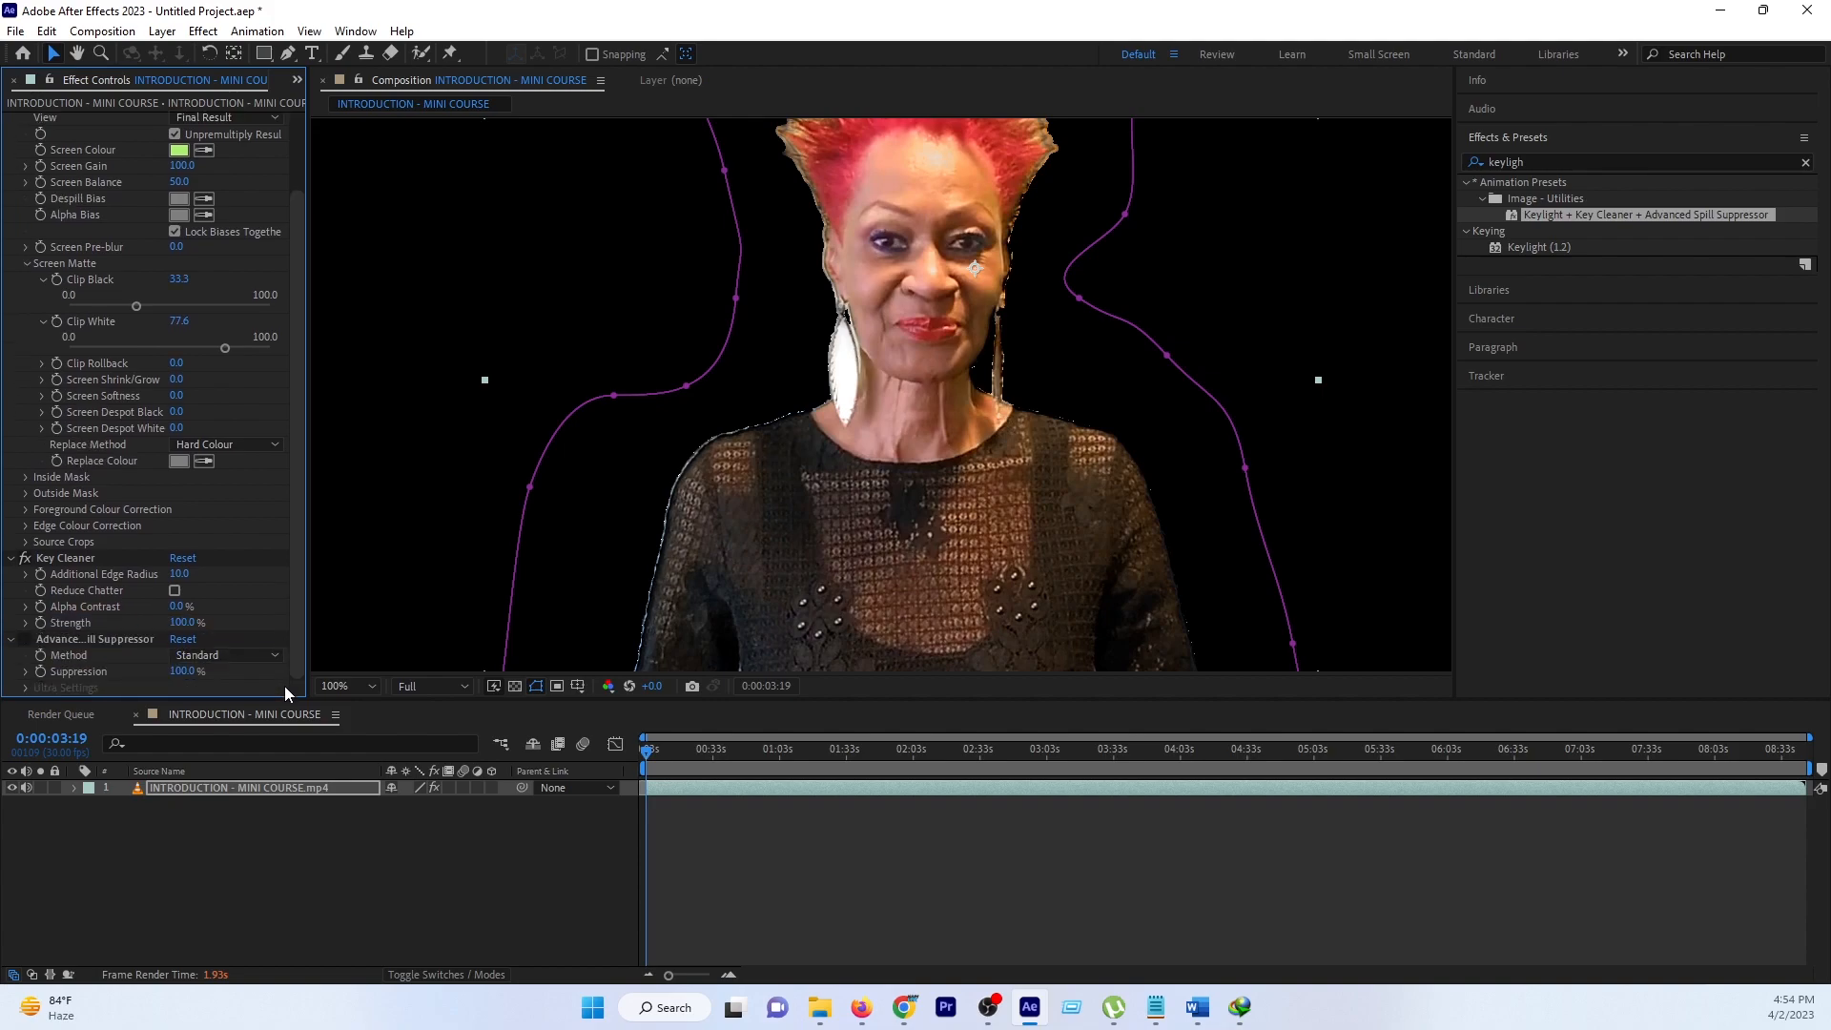
{"action": "left_click", "coordinate": [61, 640]}
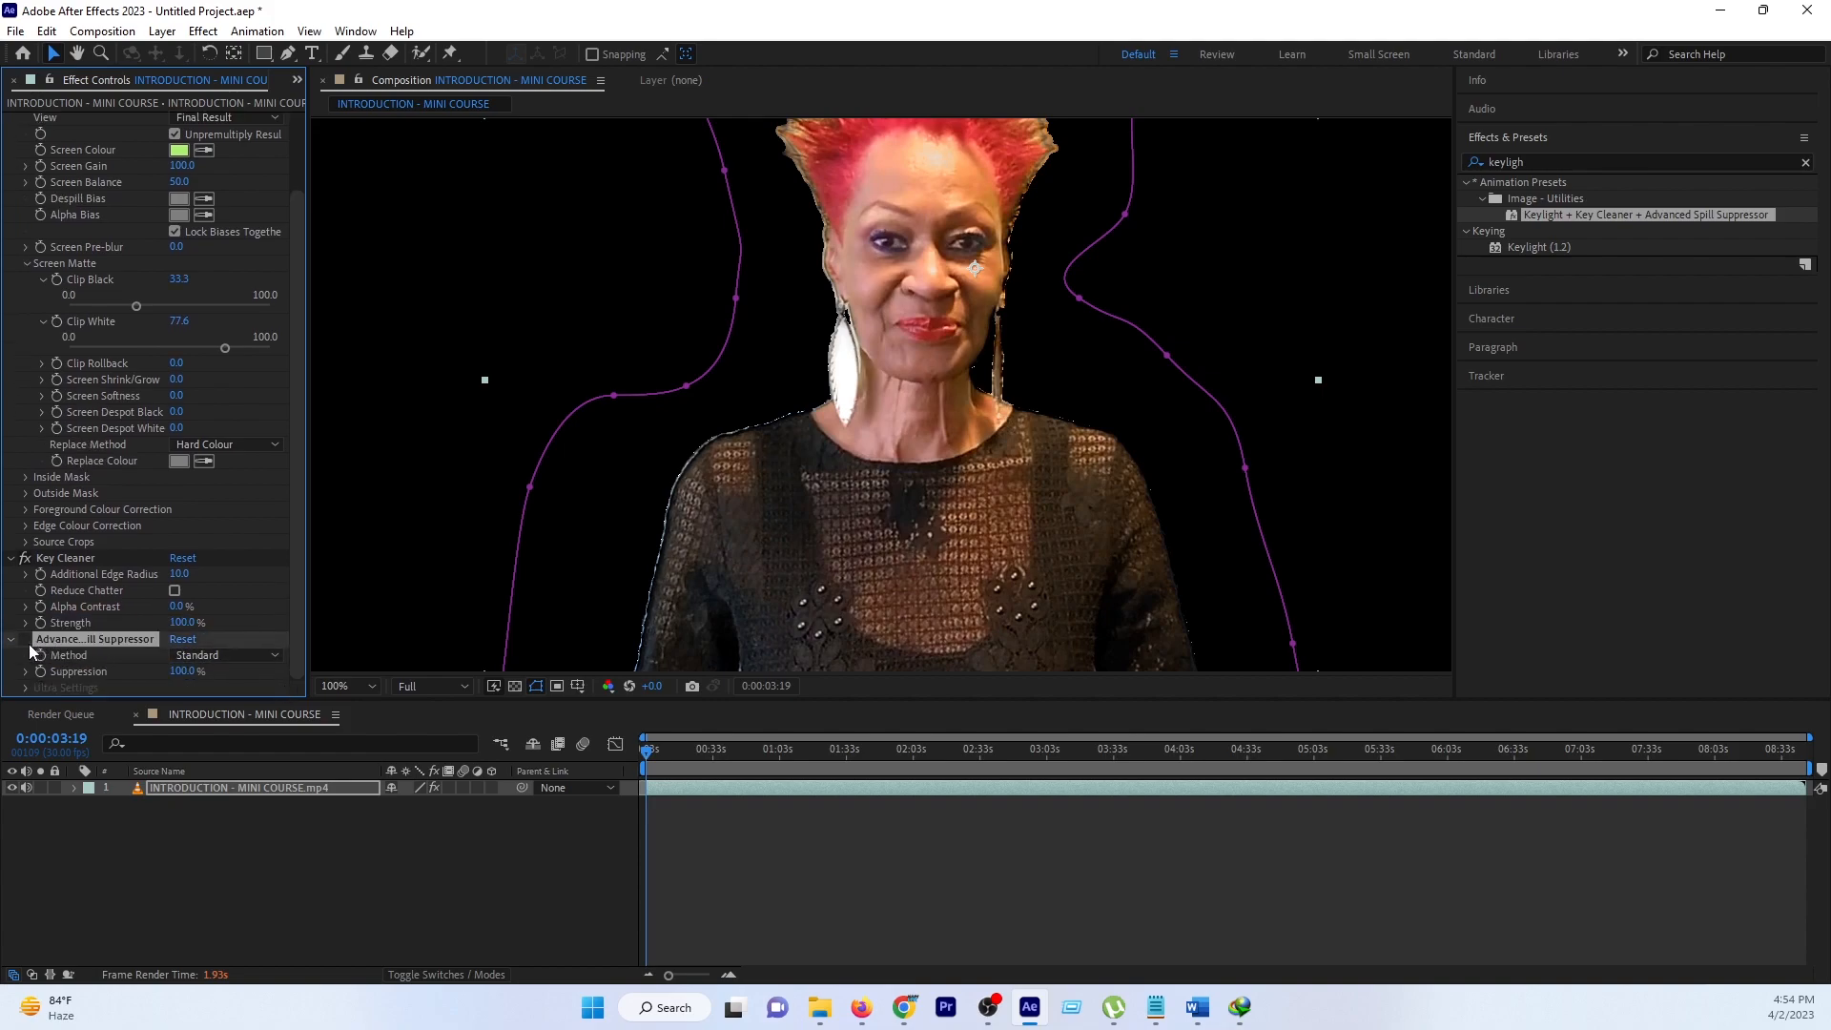
{"action": "left_click", "coordinate": [25, 641]}
{"action": "left_click", "coordinate": [175, 591]}
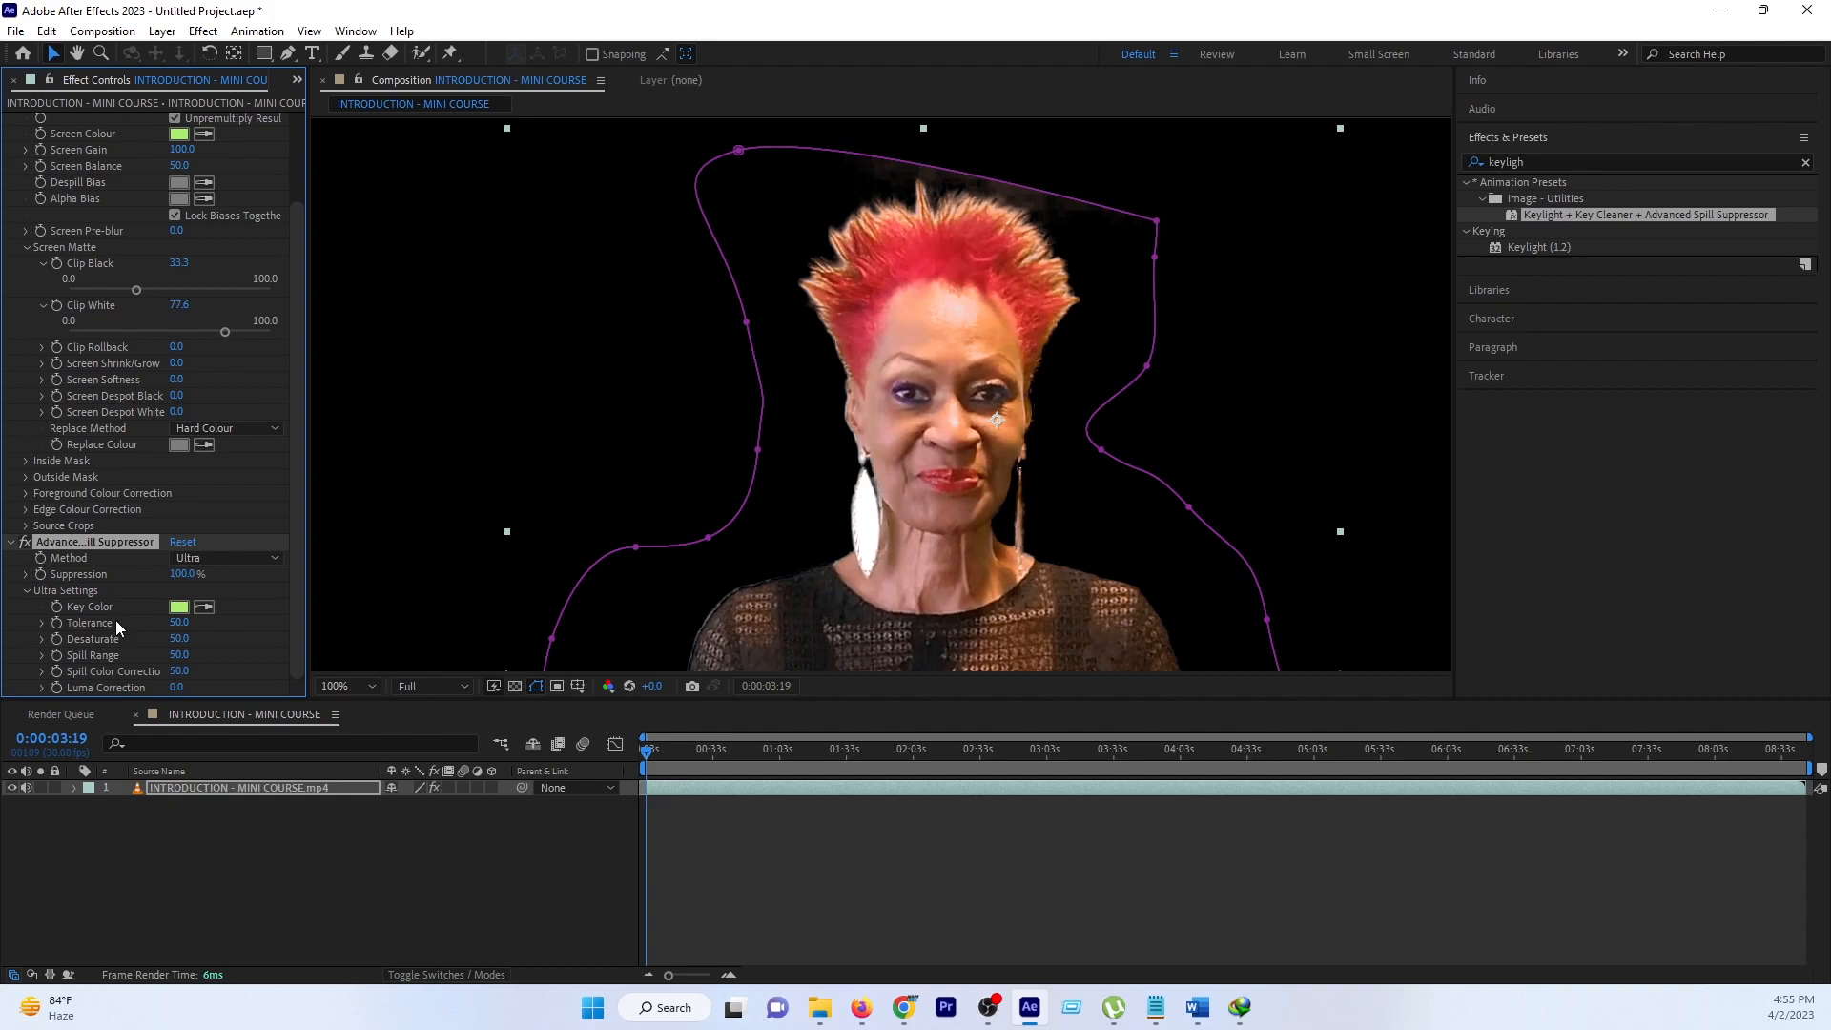
Sample the spill suppressor's Key Color from the background just beside the hair and check the keyed edges
{"action": "left_click", "coordinate": [203, 608]}
{"action": "left_click", "coordinate": [1008, 183]}
{"action": "scroll", "coordinate": [693, 451], "scroll_direction": "down", "scroll_amount": 2}
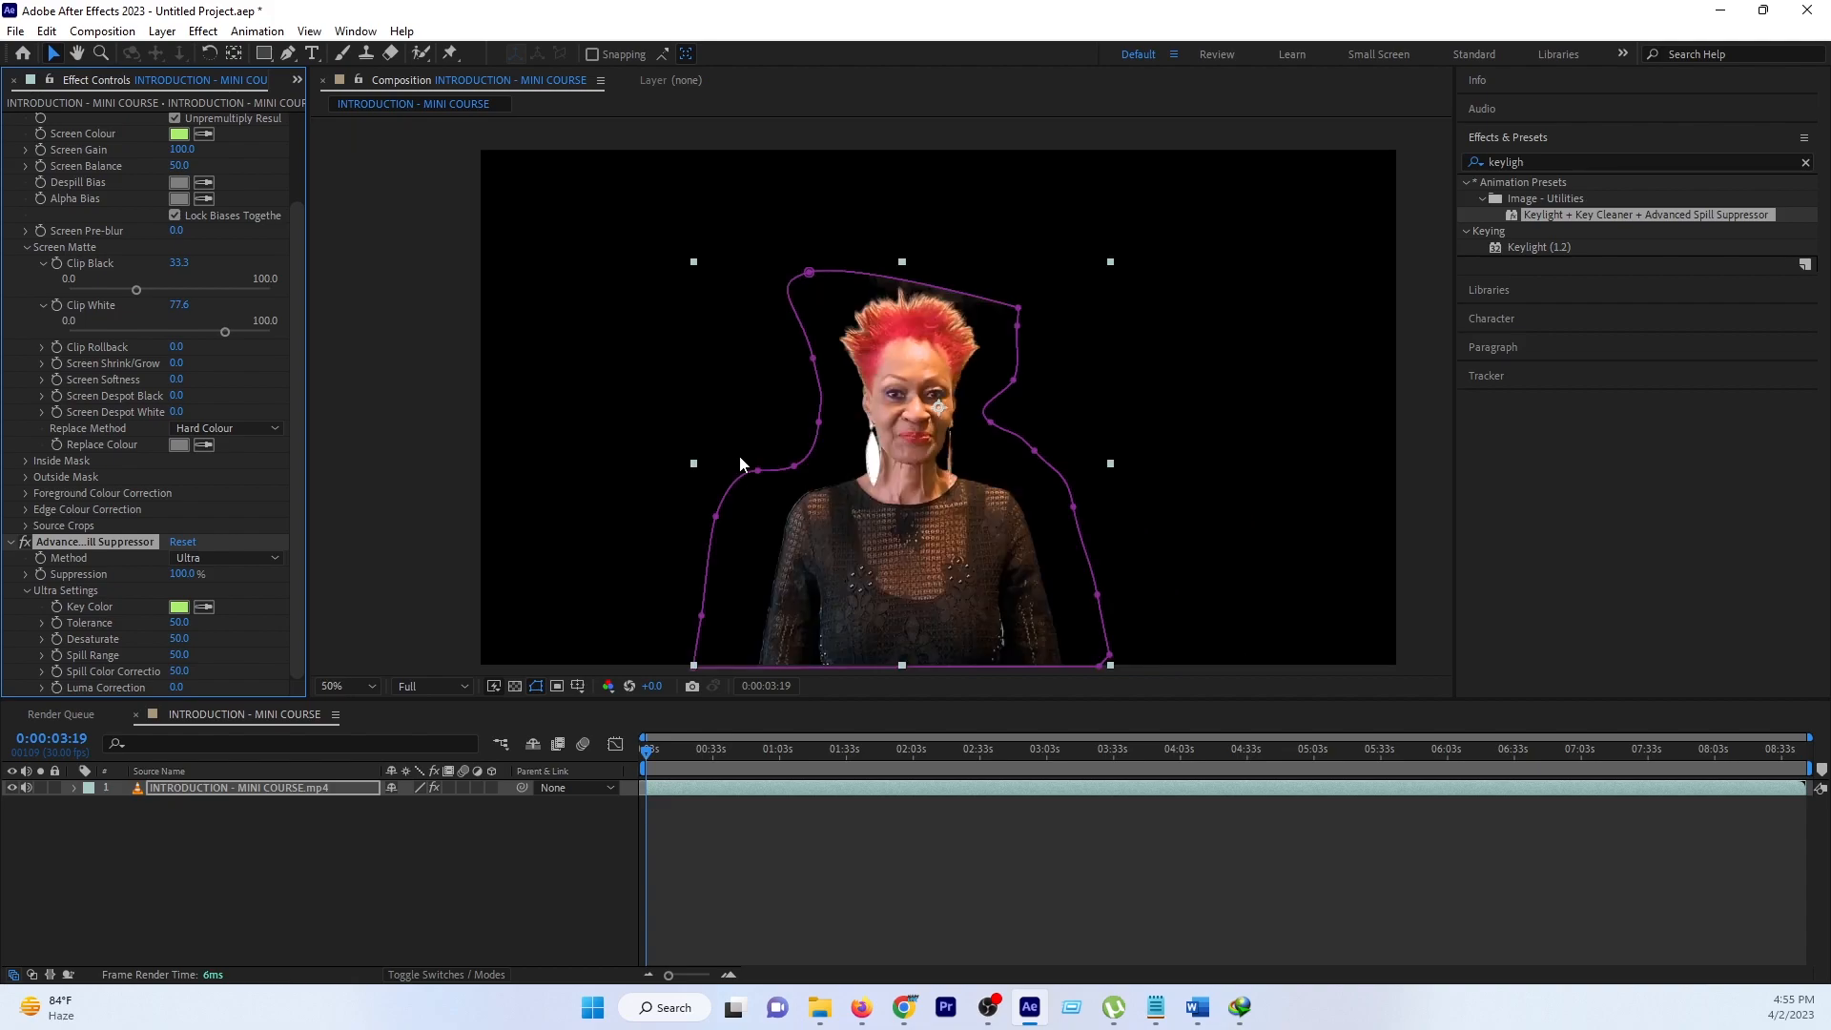
{"action": "scroll", "coordinate": [692, 451], "scroll_direction": "up", "scroll_amount": 2}
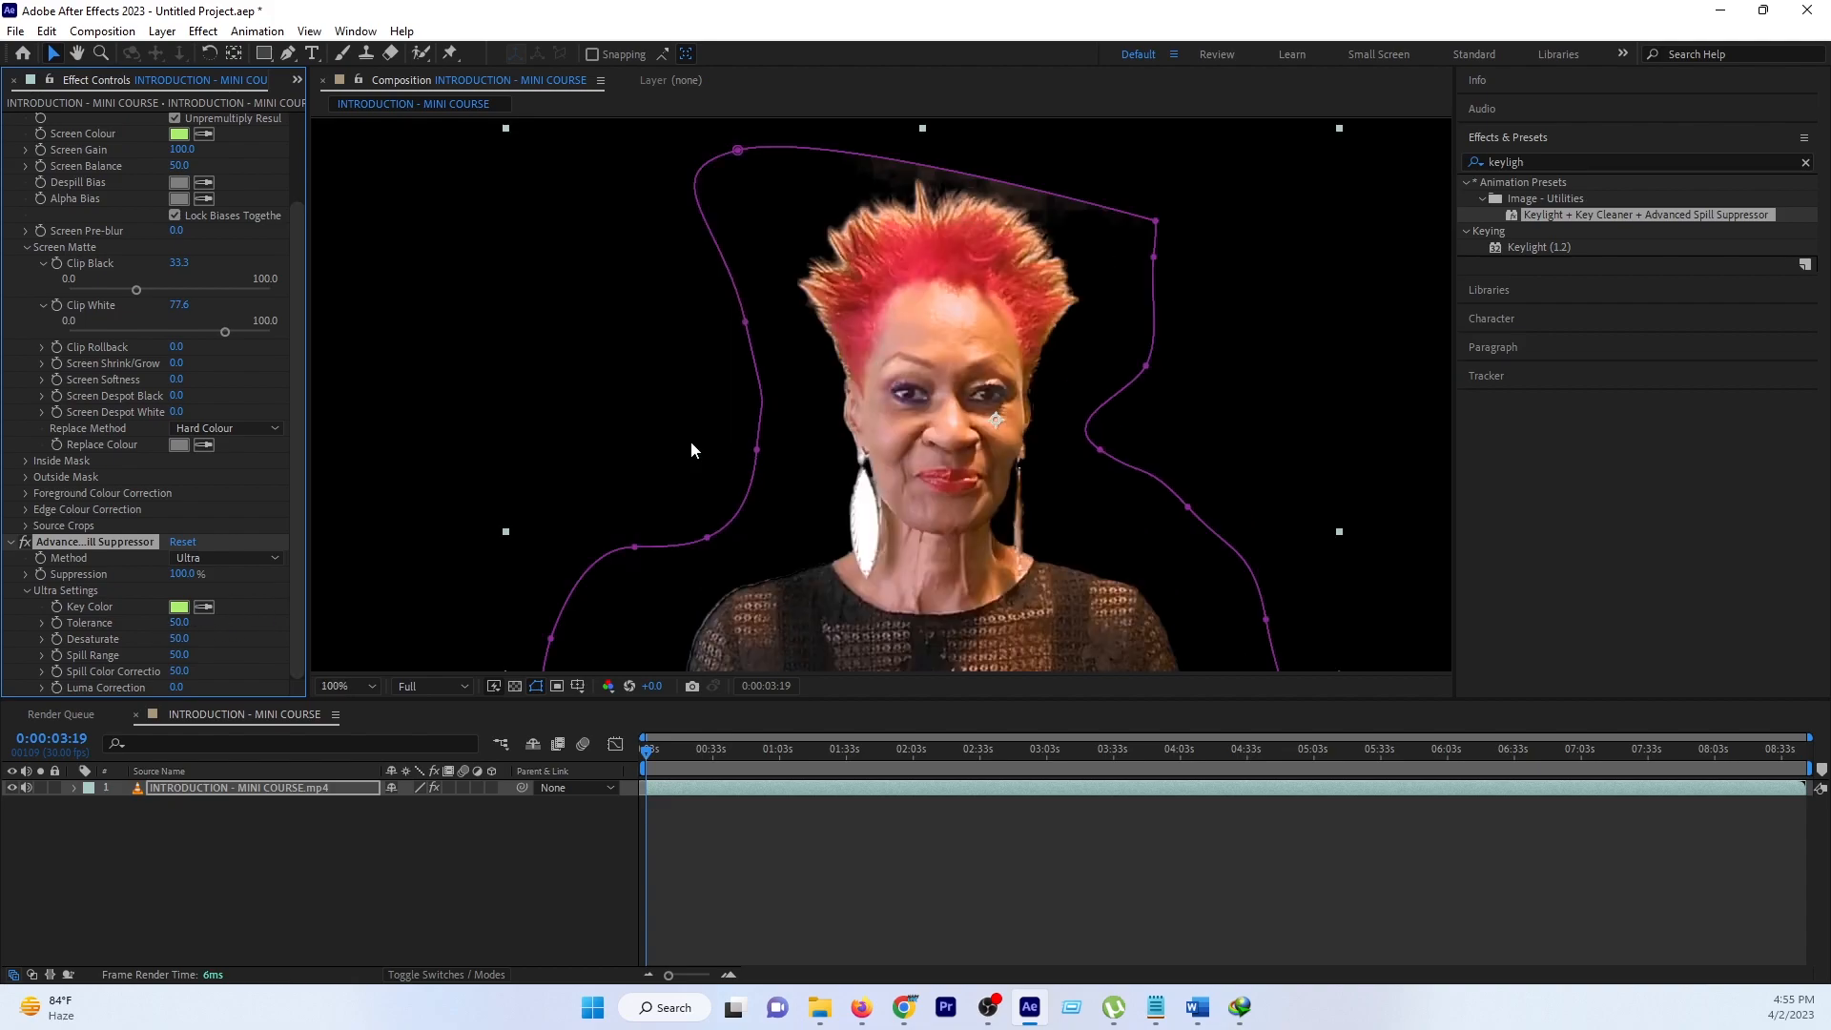
Go to about 0:01:58:00, show Keylight's Screen Matte view, and raise Clip Black to 36.7 to clear the gray residue around the hair
{"action": "scroll", "coordinate": [668, 488], "scroll_direction": "down", "scroll_amount": 2}
{"action": "scroll", "coordinate": [673, 490], "scroll_direction": "up", "scroll_amount": 2}
{"action": "scroll", "coordinate": [681, 494], "scroll_direction": "down", "scroll_amount": 2}
{"action": "left_click_drag", "start_coordinate": [667, 760], "coordinate": [901, 760]}
{"action": "scroll", "coordinate": [996, 477], "scroll_direction": "up", "scroll_amount": 4}
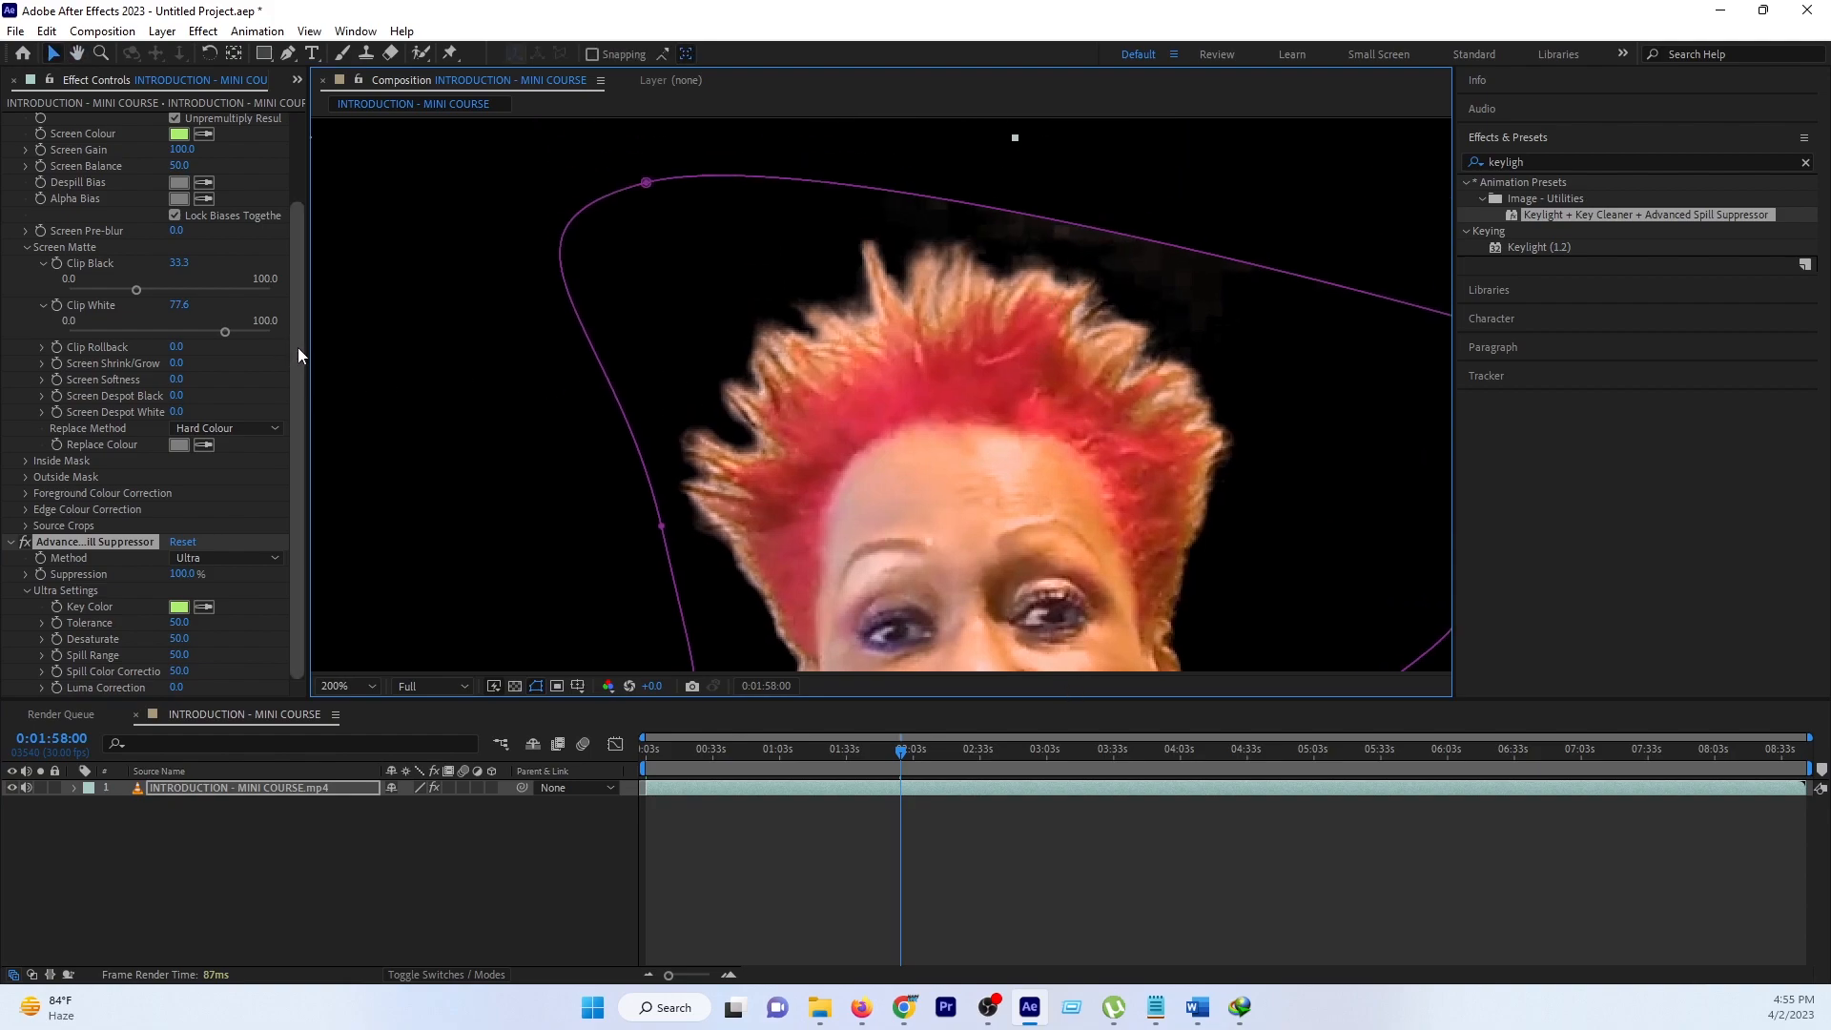
{"action": "scroll", "coordinate": [297, 347], "scroll_direction": "up", "scroll_amount": 3}
{"action": "left_click", "coordinate": [221, 204]}
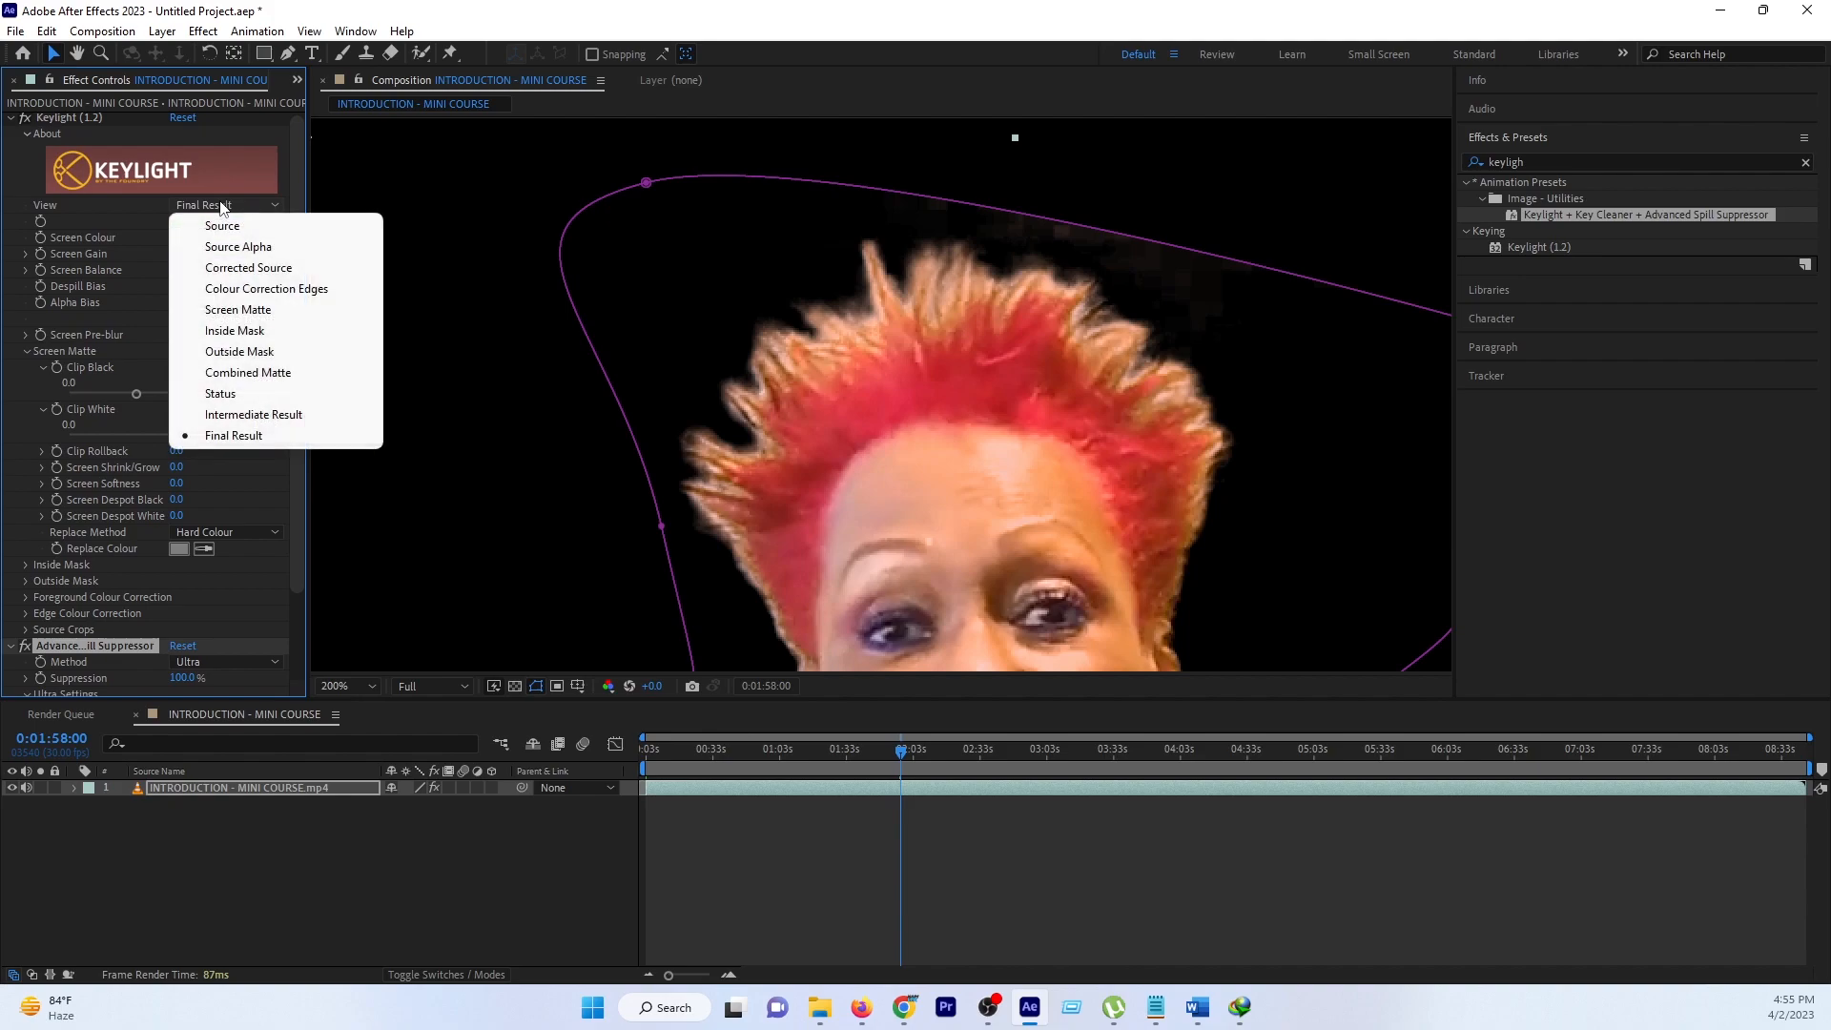
{"action": "left_click", "coordinate": [259, 311]}
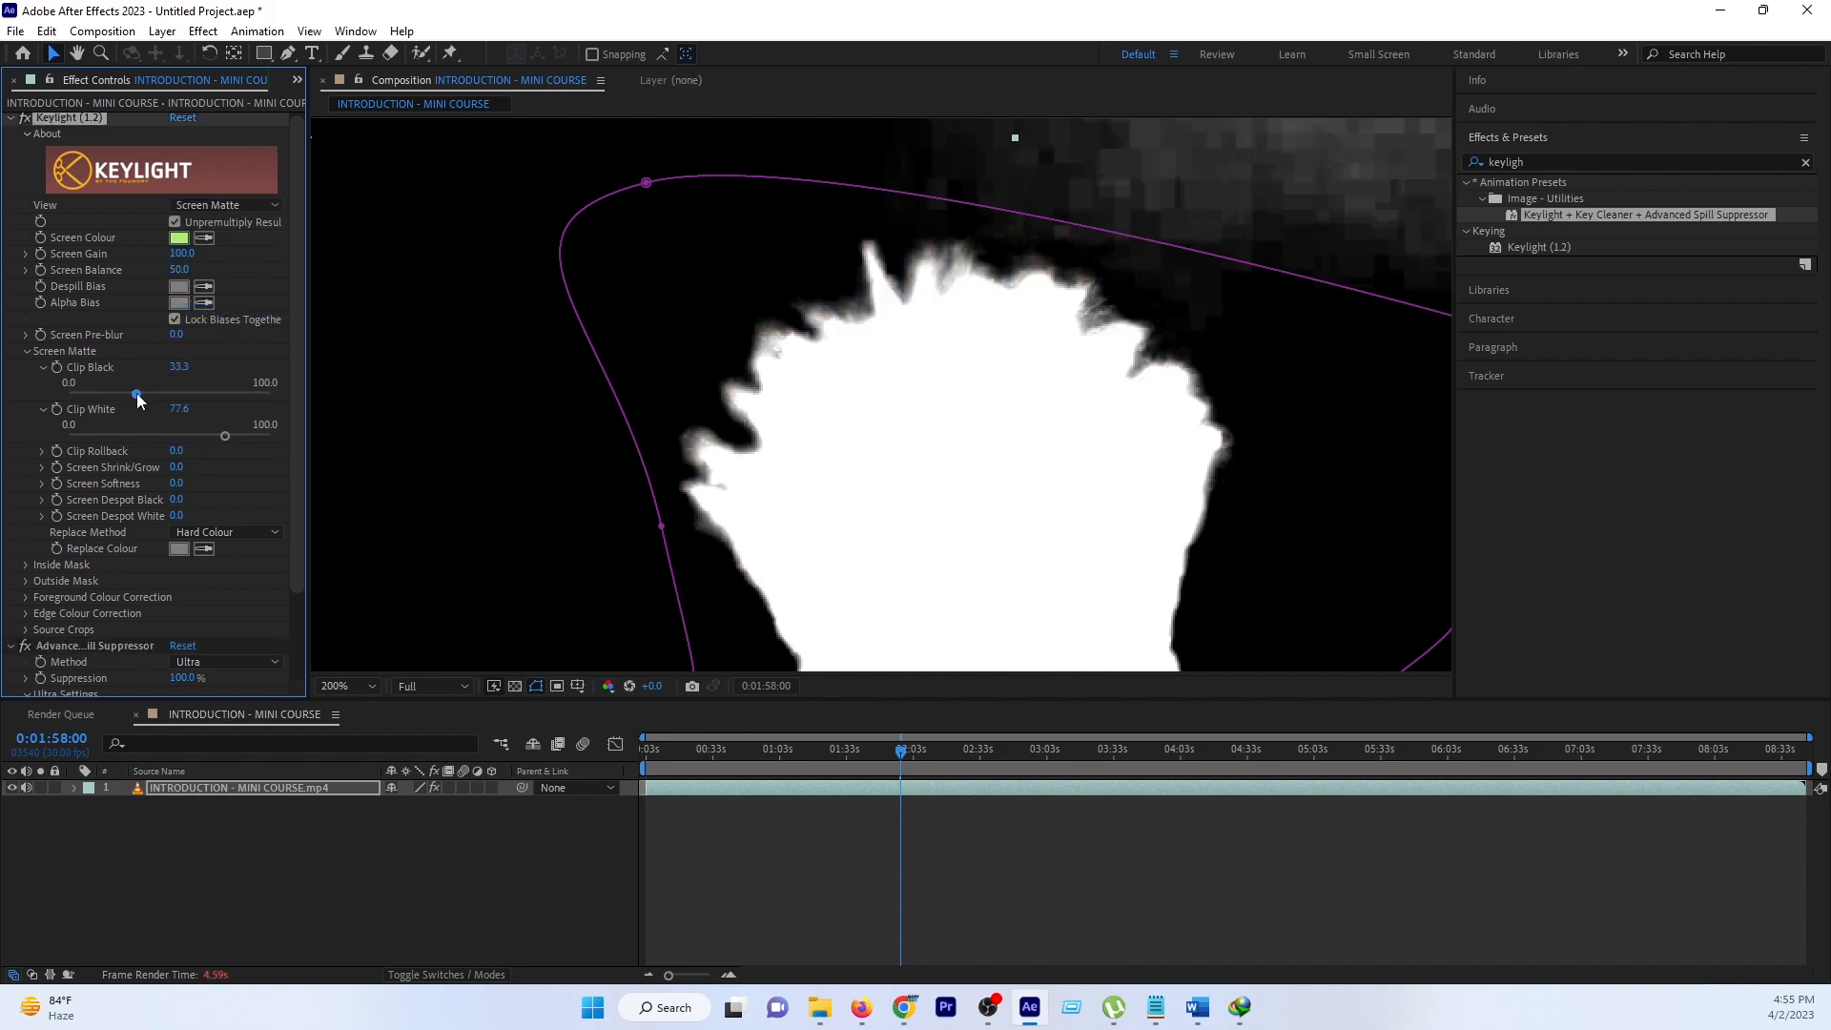
{"action": "left_click_drag", "start_coordinate": [137, 394], "coordinate": [144, 395]}
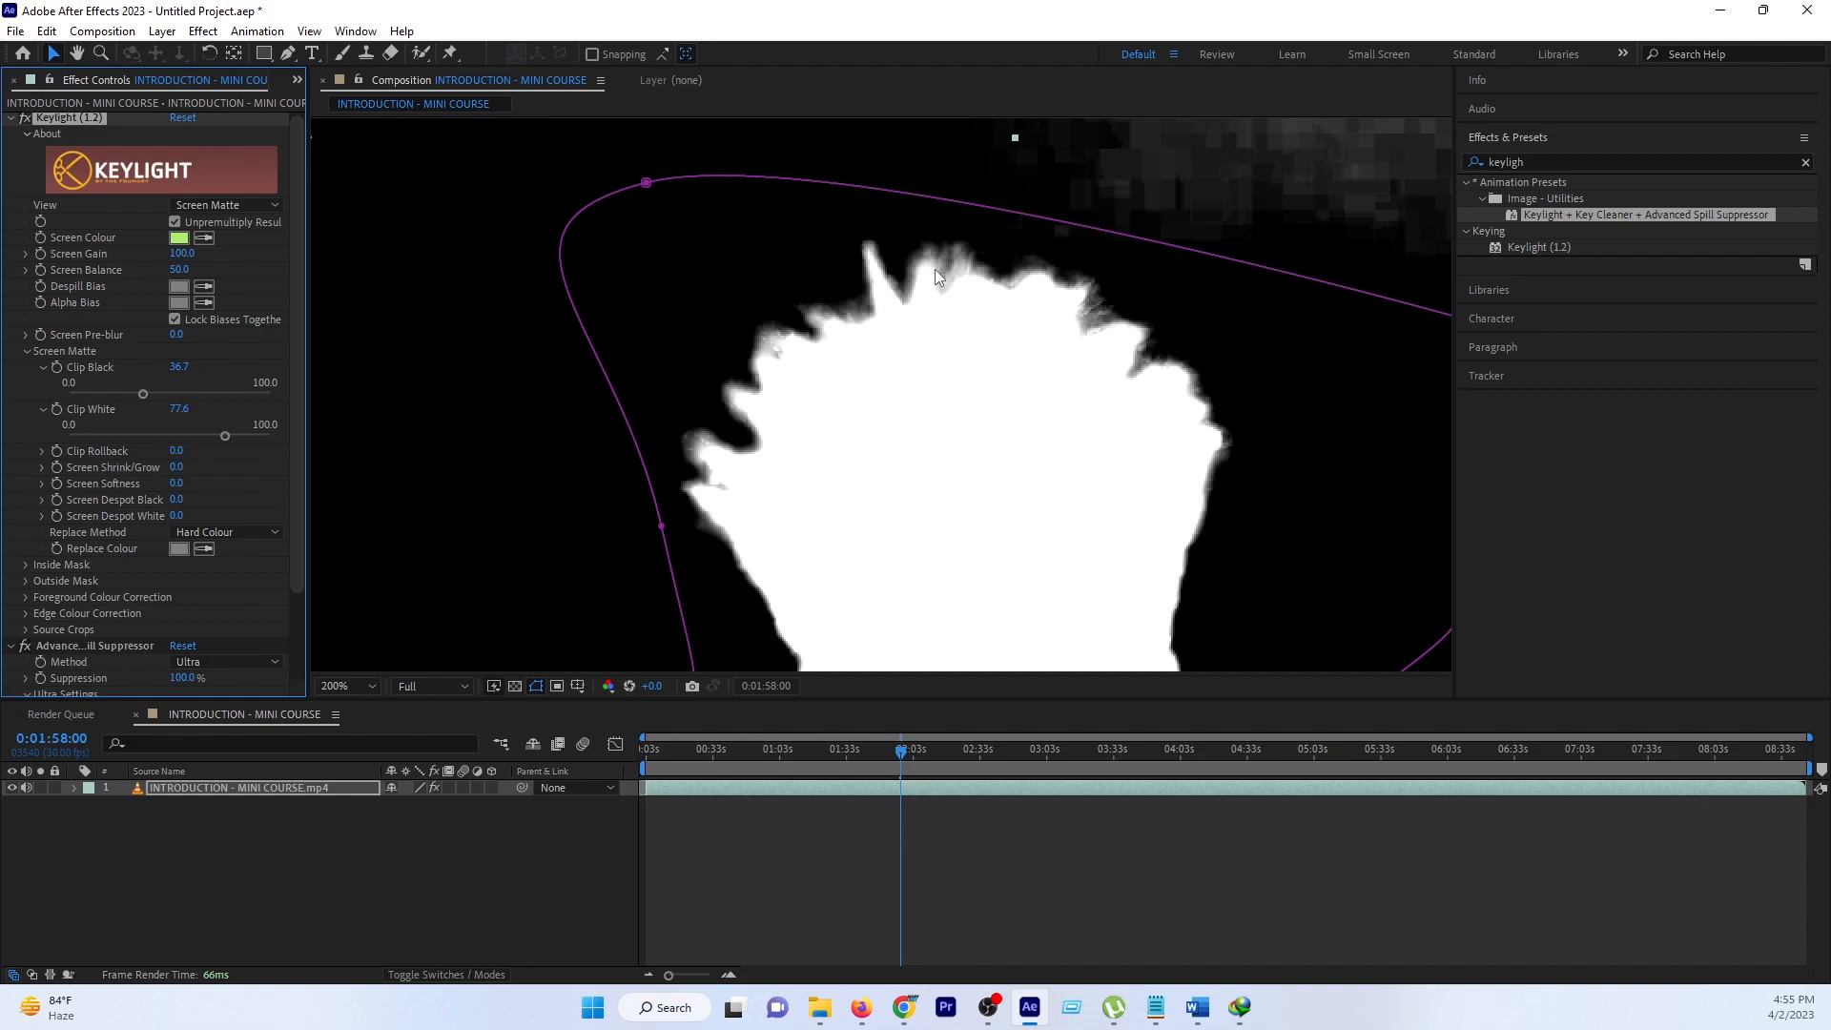
Return the Keylight view to Final Result and check the whole keyed subject
{"action": "left_click", "coordinate": [244, 205]}
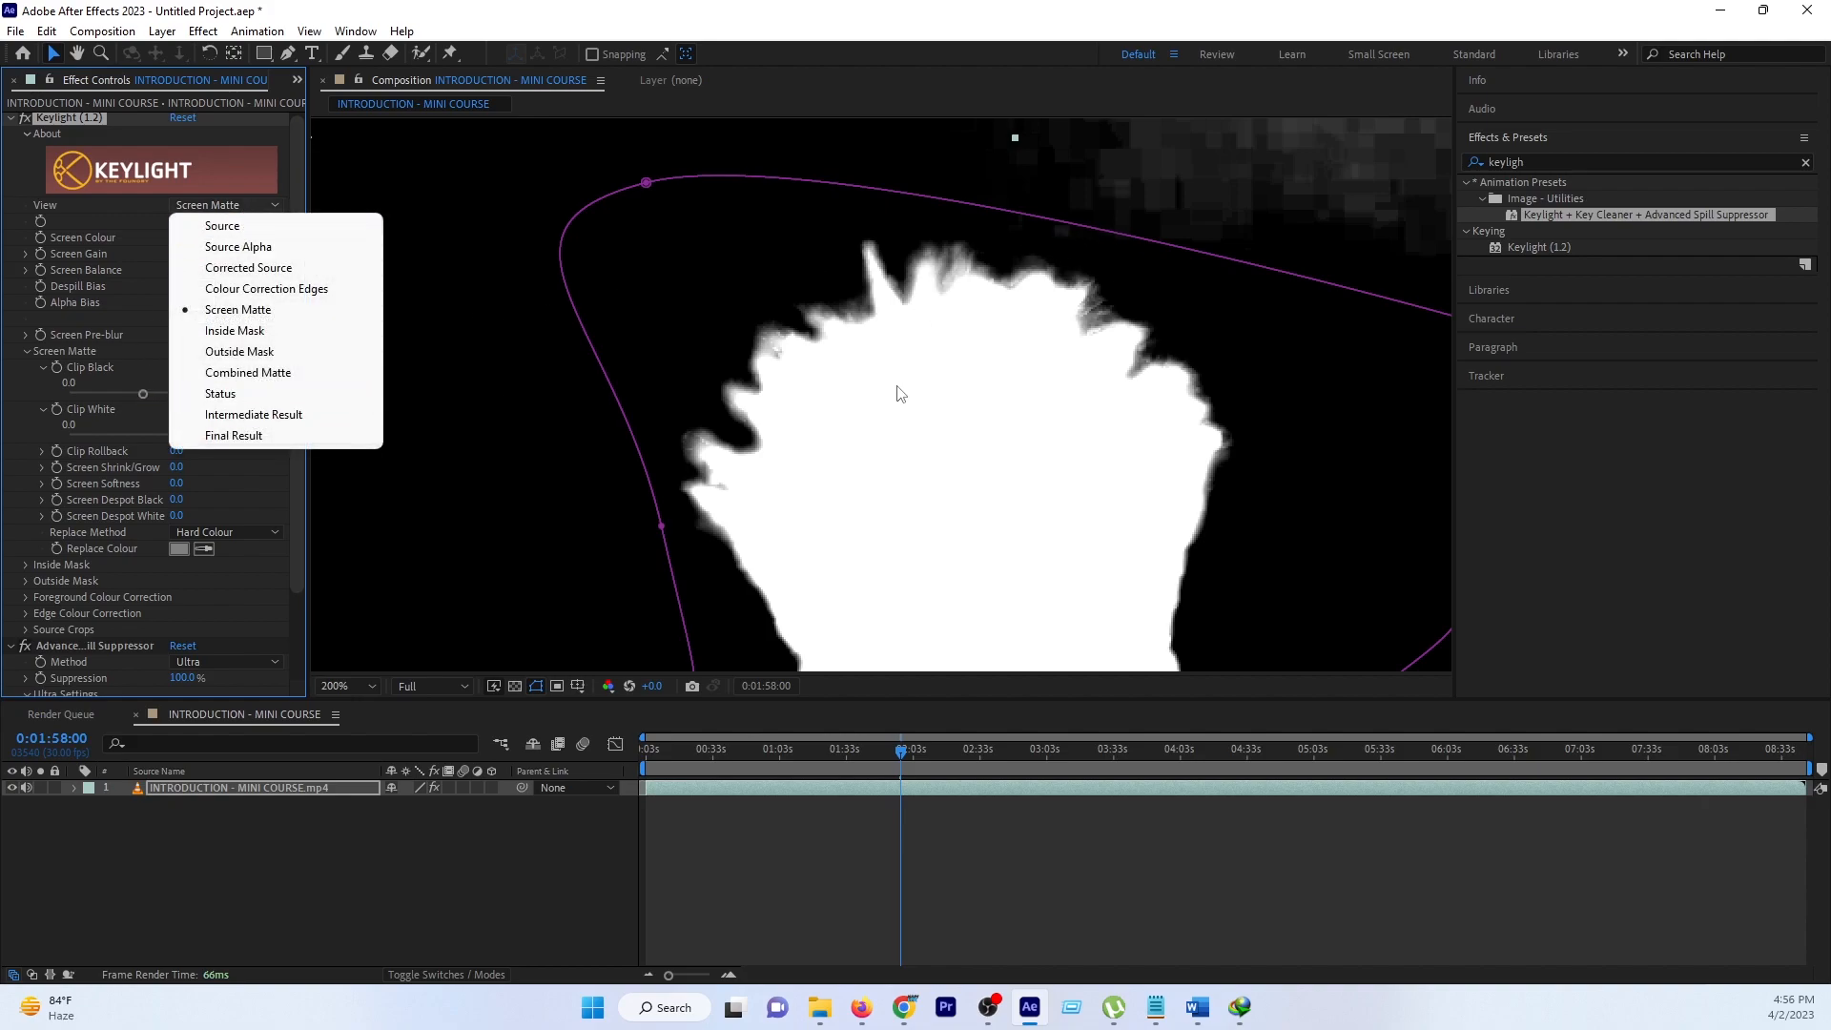
{"action": "left_click", "coordinate": [323, 439]}
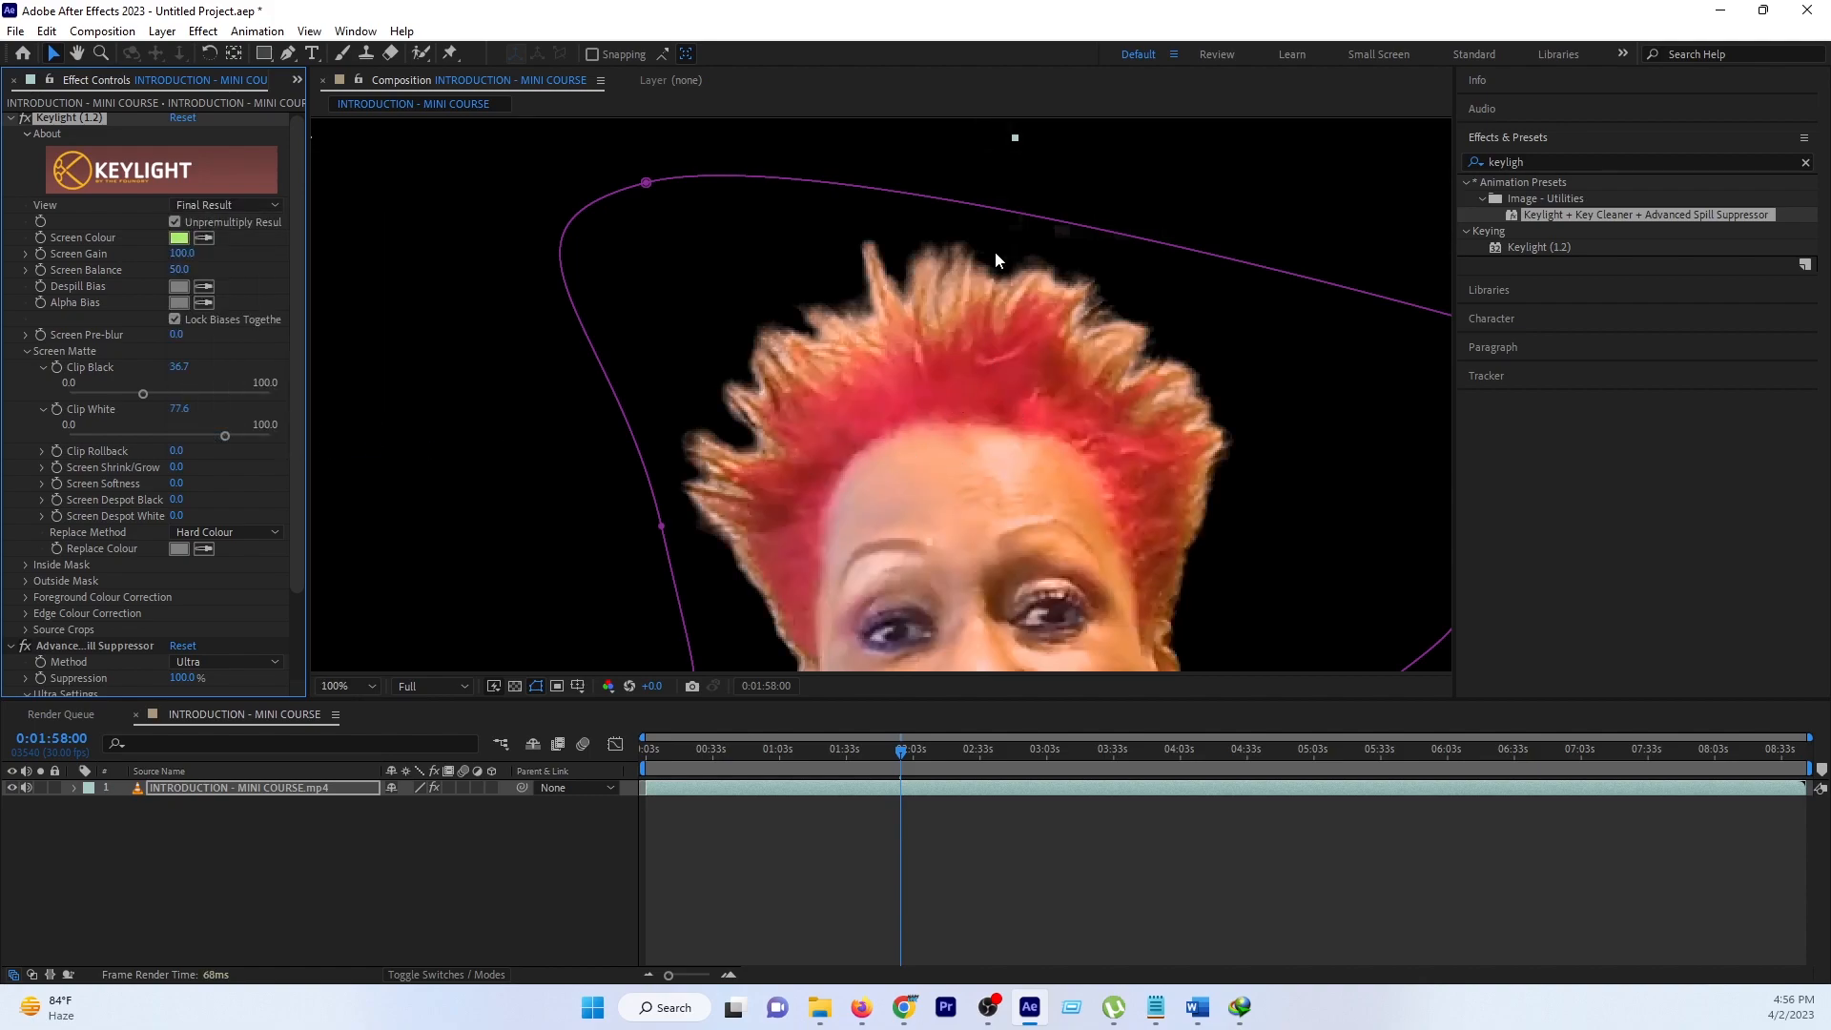
{"action": "scroll", "coordinate": [1087, 398], "scroll_direction": "down", "scroll_amount": 2}
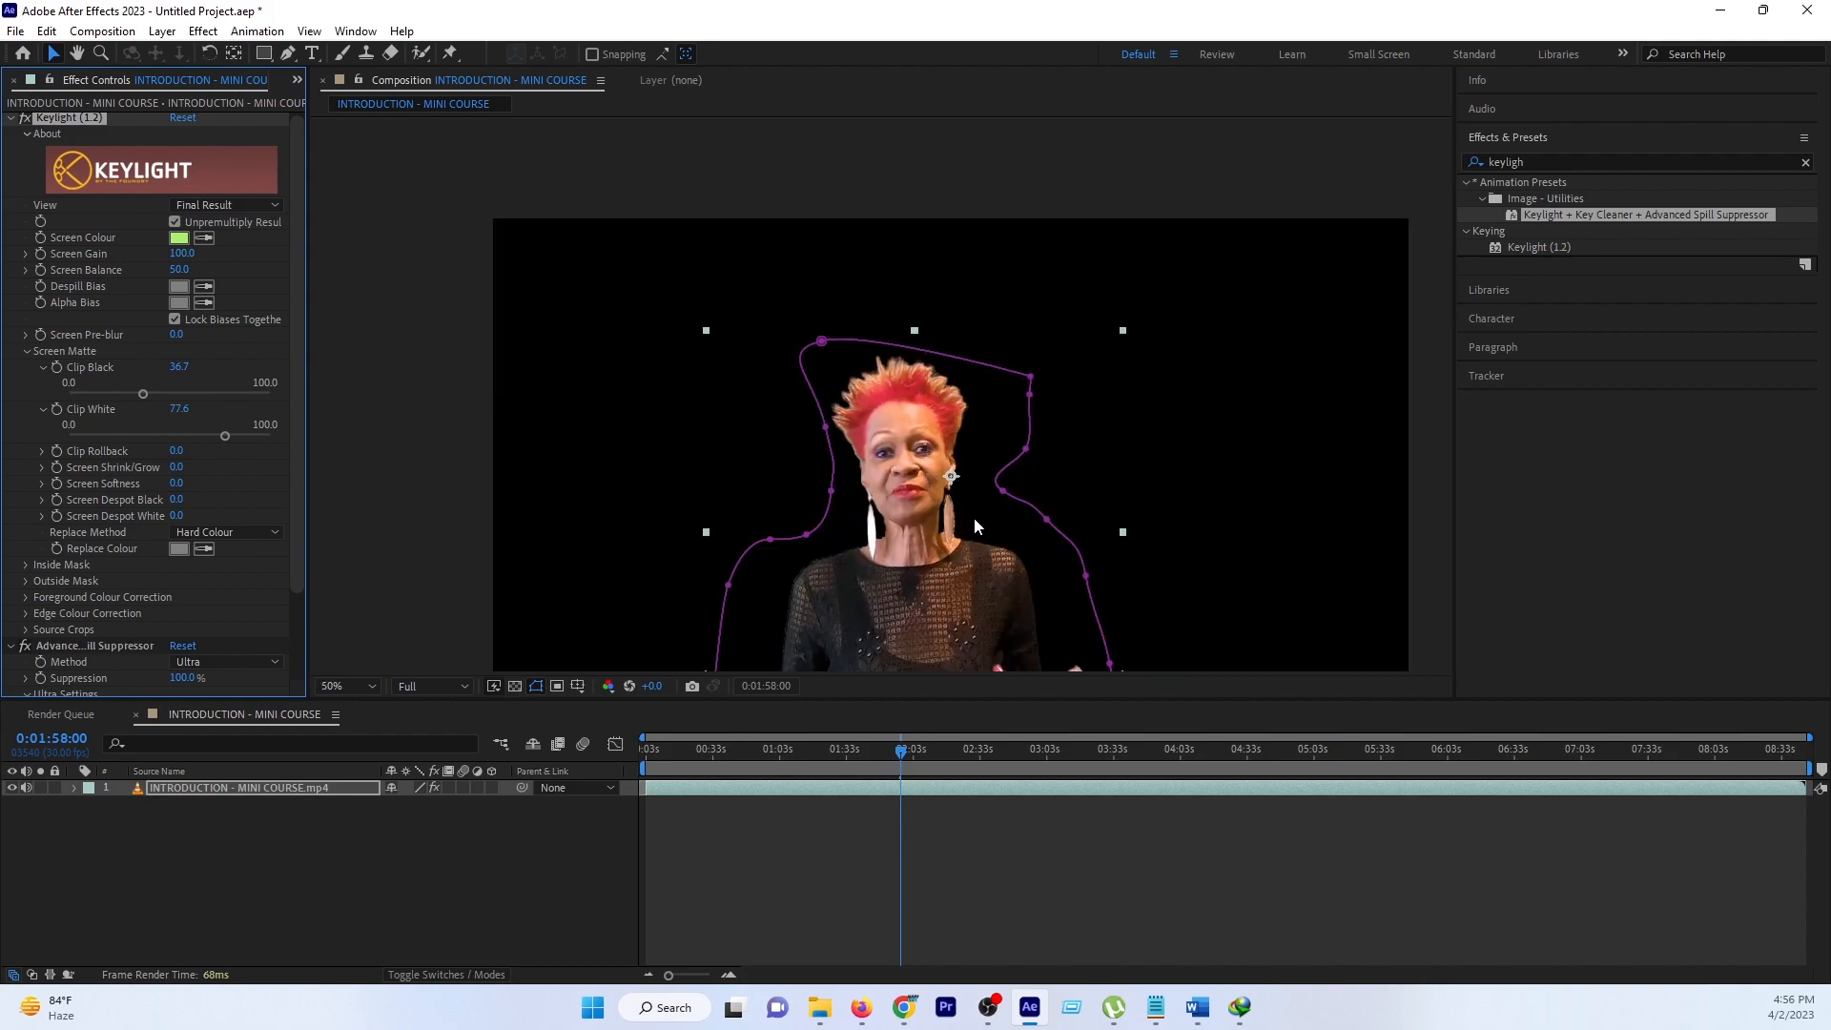
{"action": "left_click_drag", "start_coordinate": [975, 517], "coordinate": [1005, 343]}
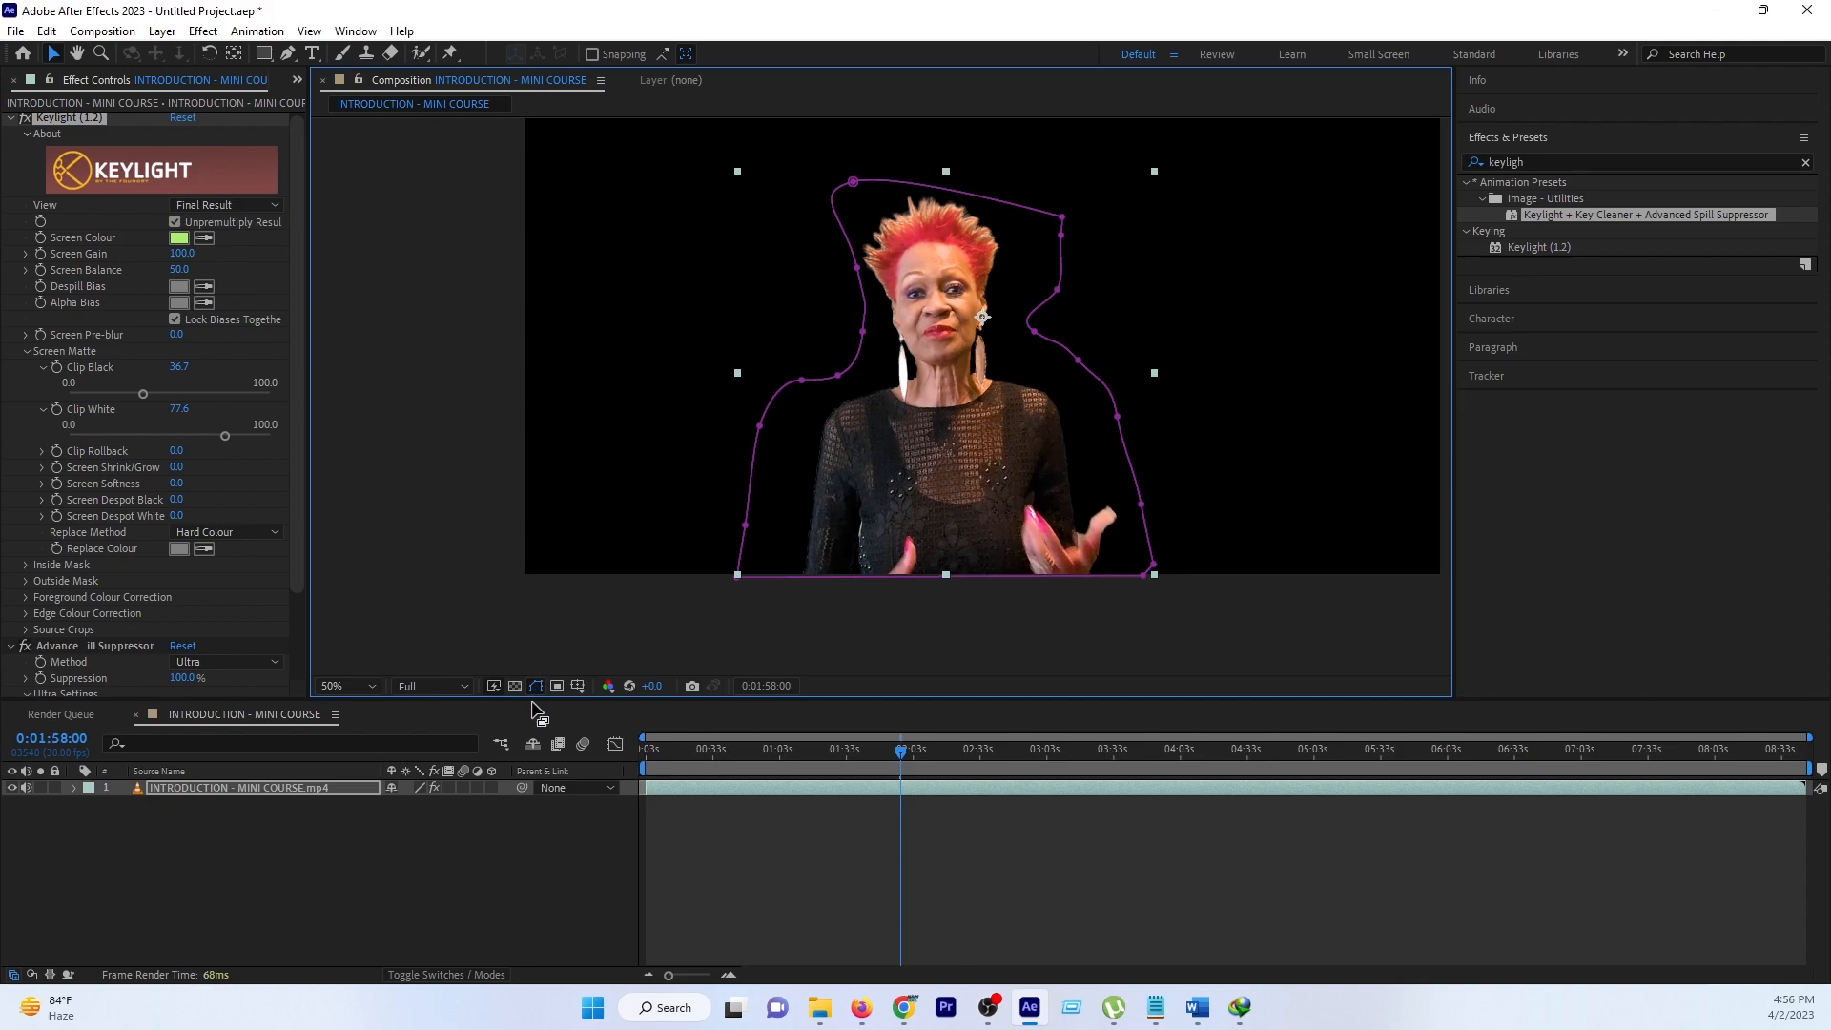
Start a new 1920 x 1080 px solid and sample its color from the subject's hair
{"action": "right_click", "coordinate": [380, 826]}
{"action": "mouse_move", "coordinate": [429, 589]}
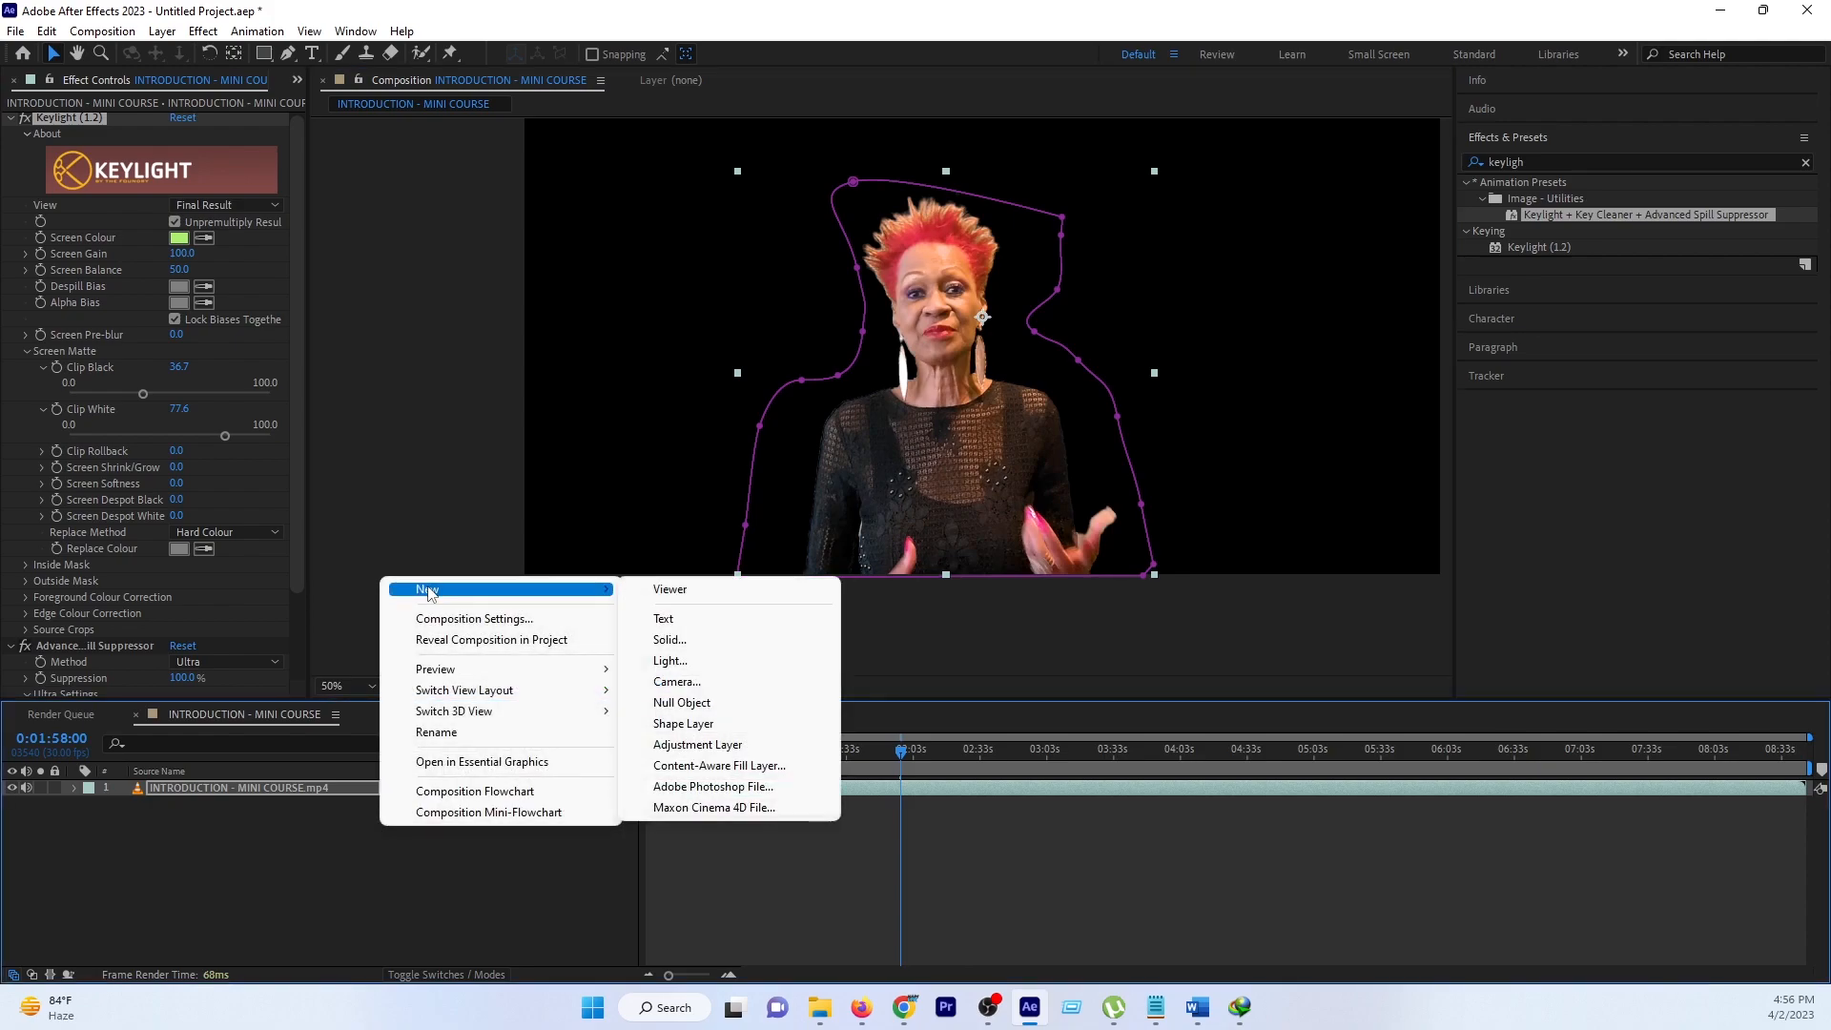
{"action": "left_click", "coordinate": [701, 639]}
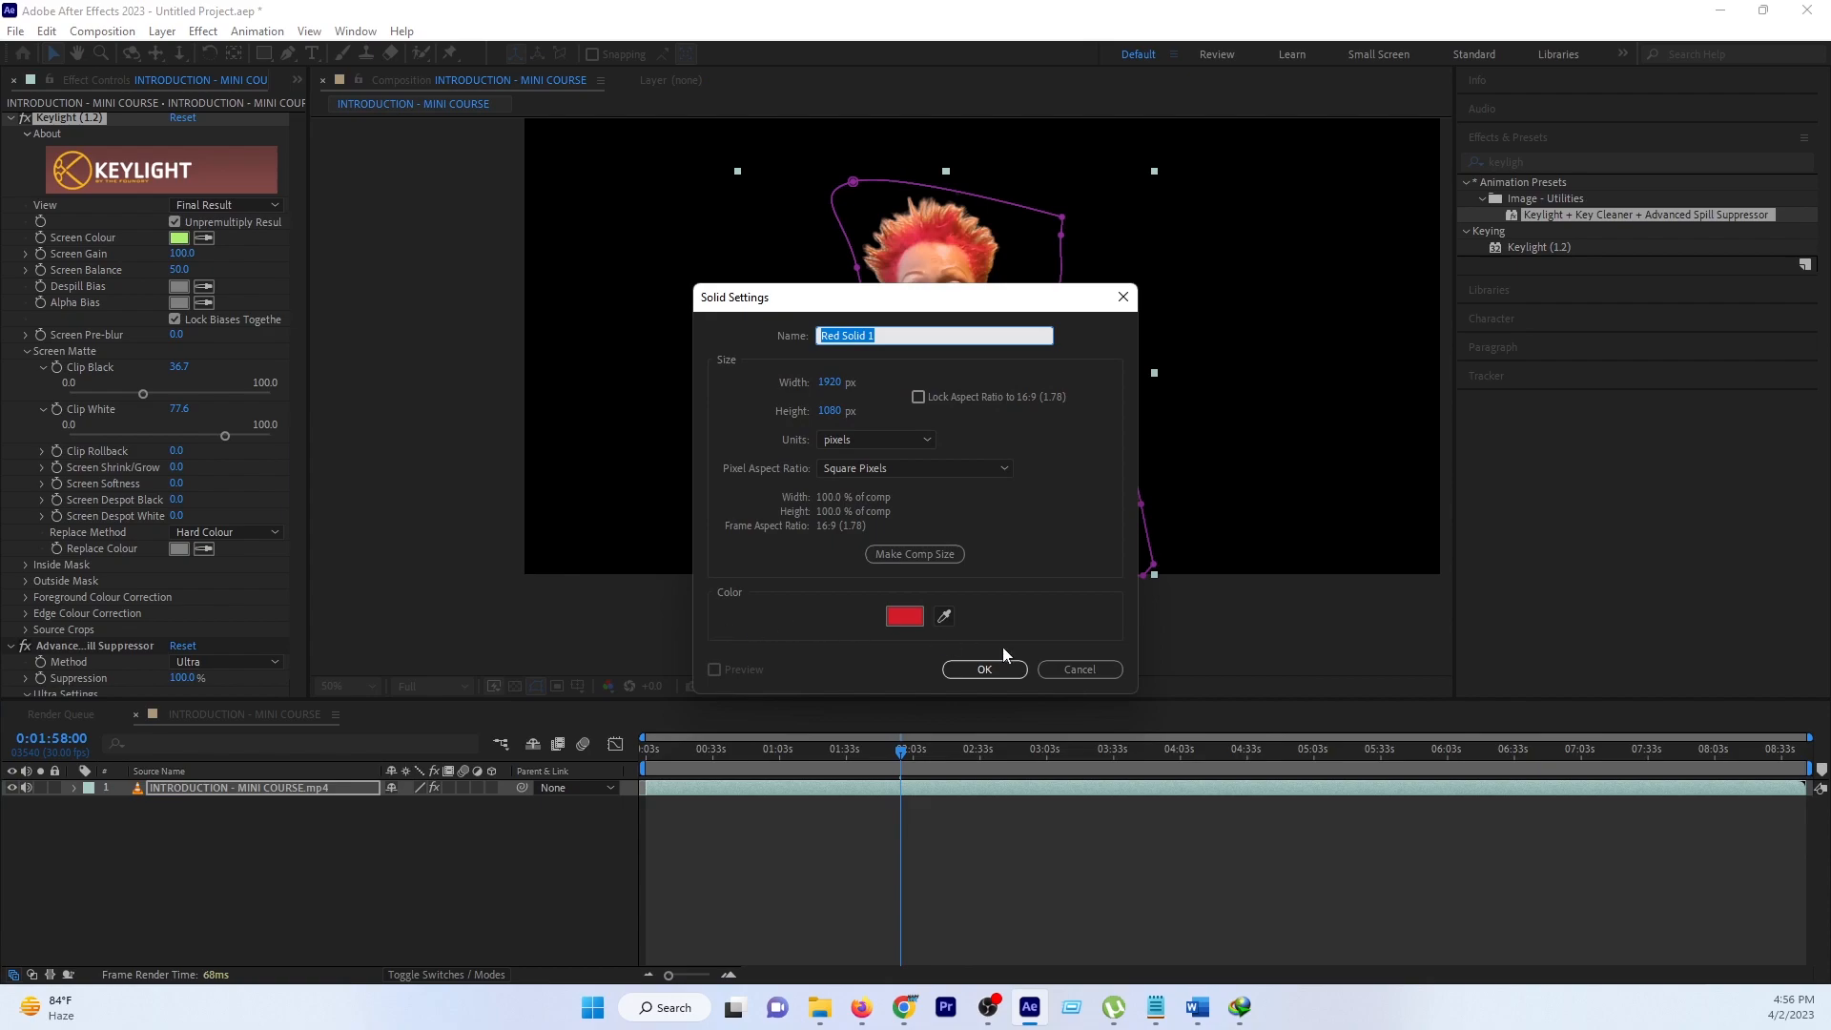
{"action": "left_click_drag", "start_coordinate": [859, 297], "coordinate": [401, 472]}
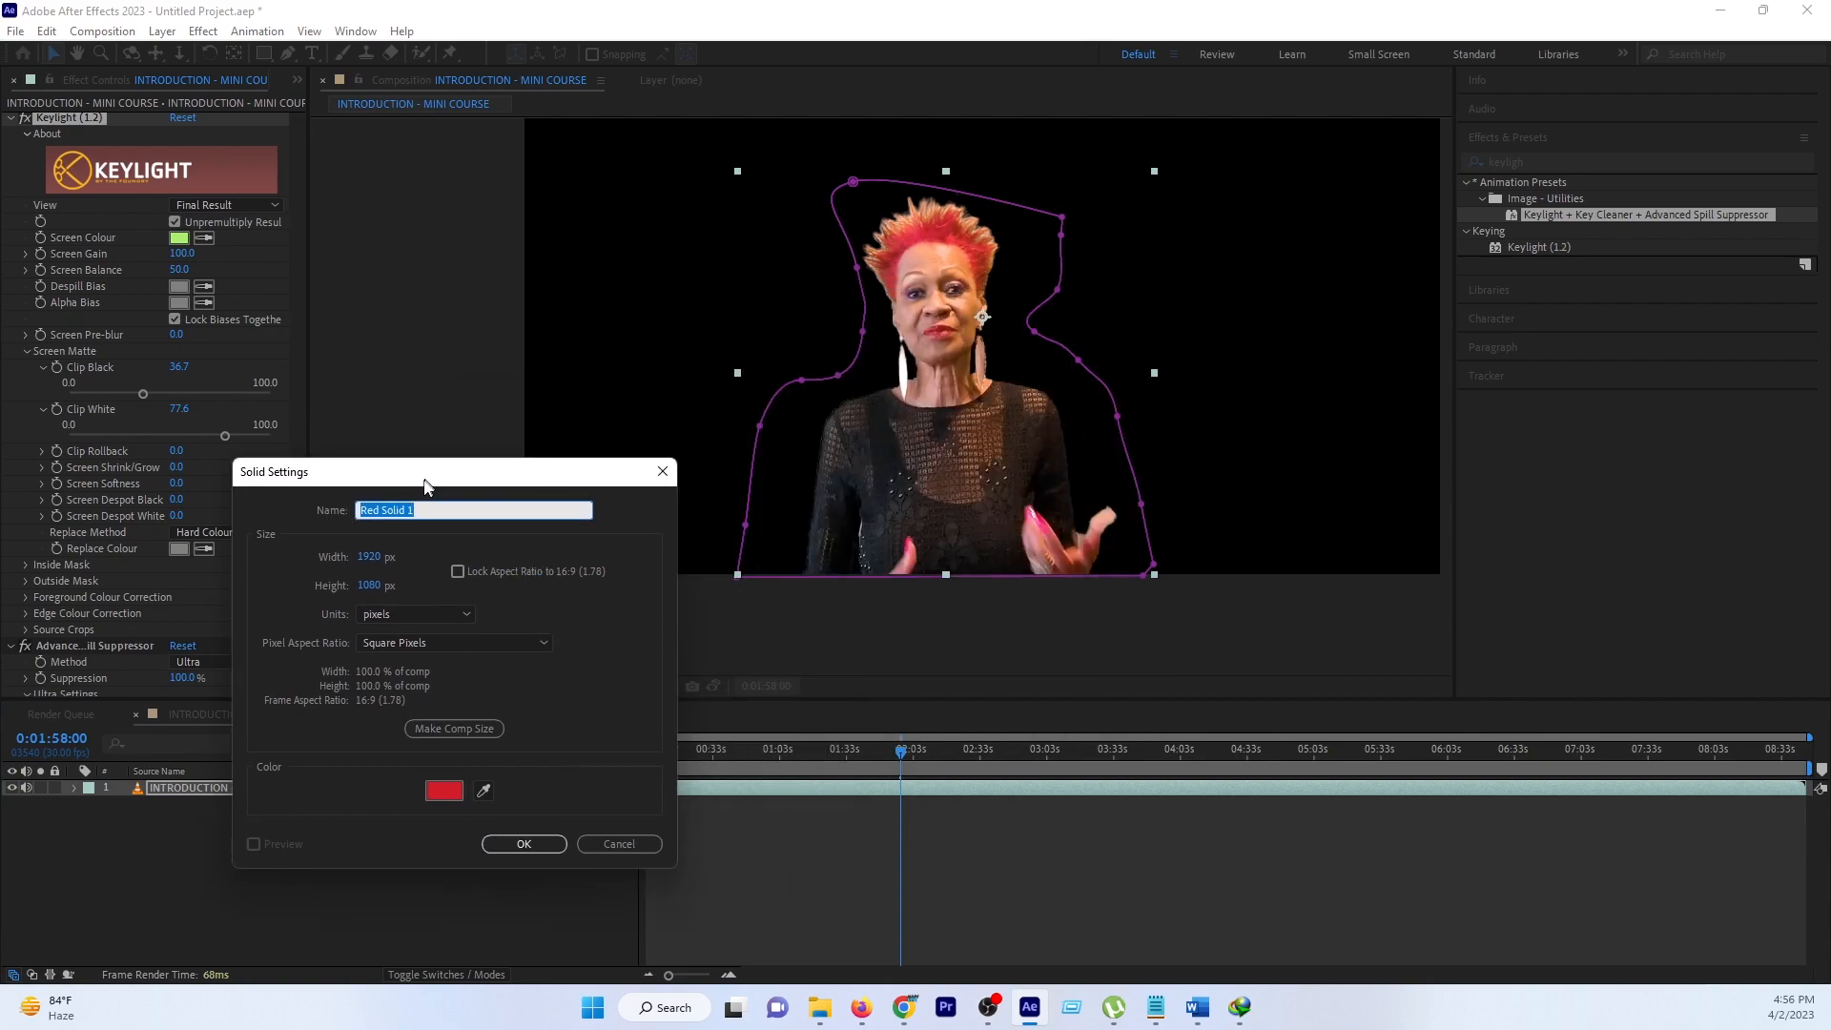
{"action": "left_click", "coordinate": [487, 791]}
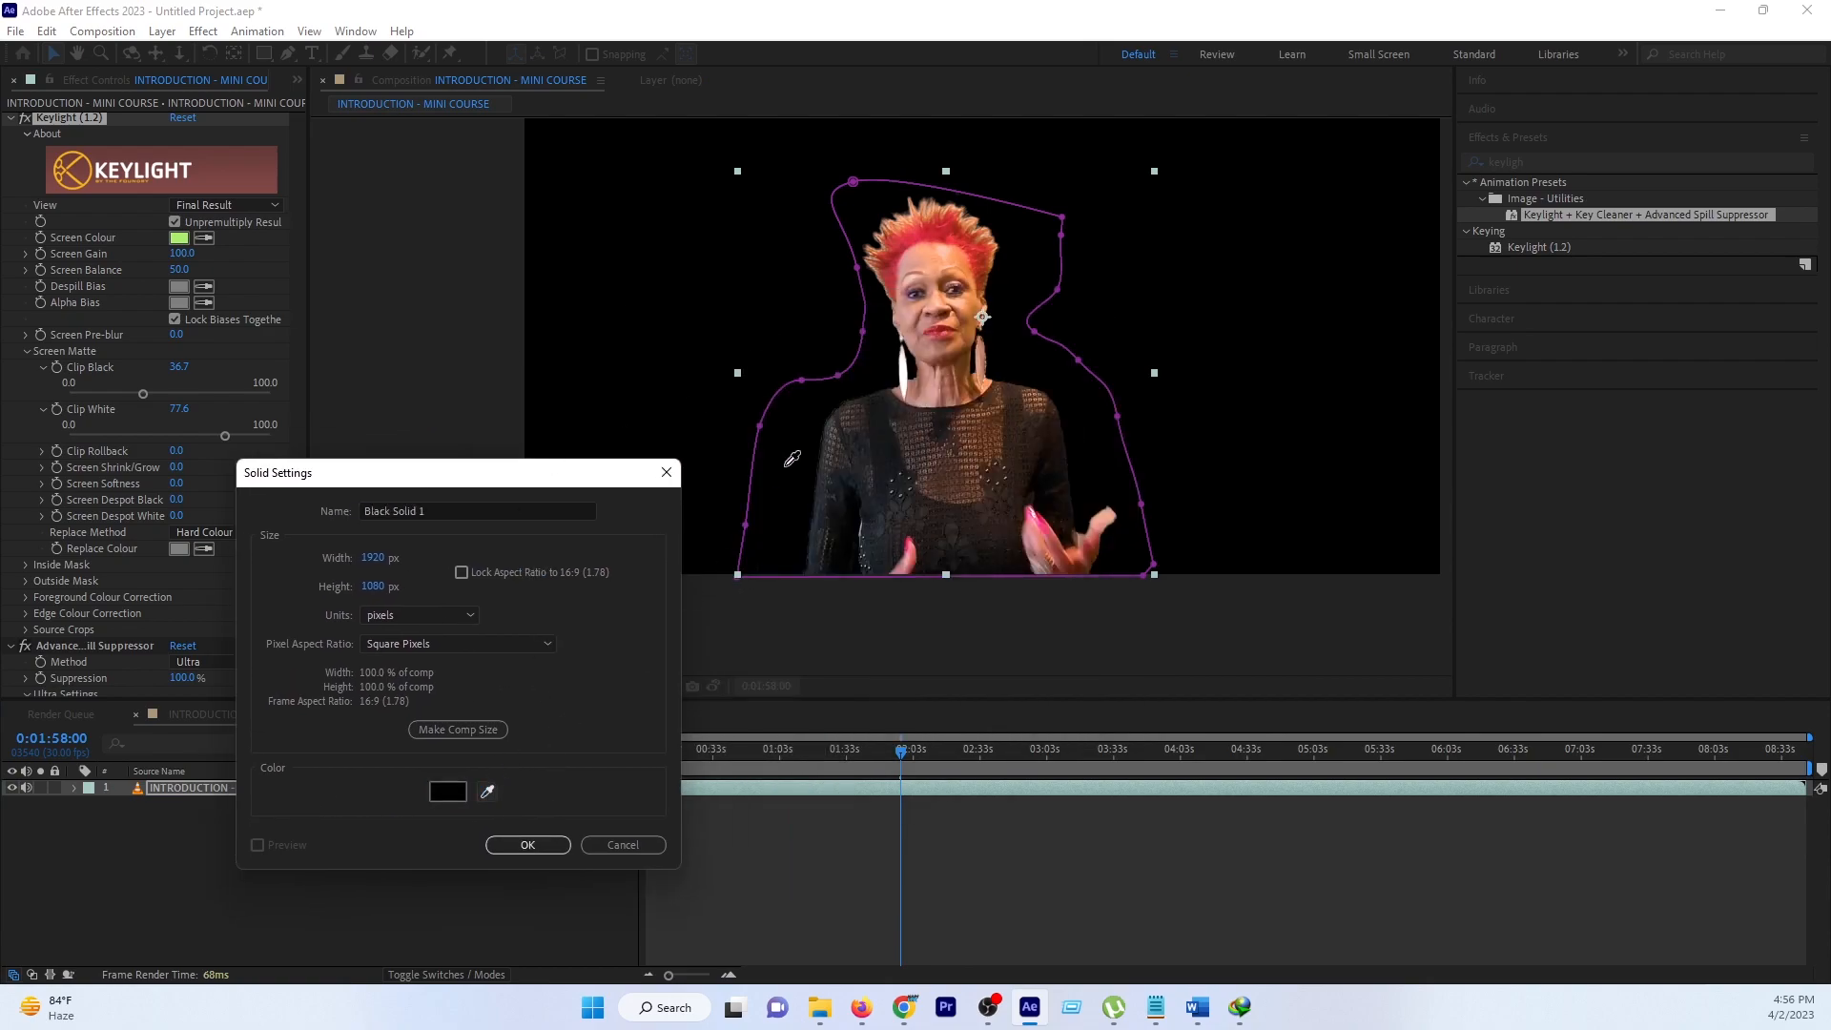
{"action": "left_click", "coordinate": [903, 234]}
Create the solid in magenta-red FB176D and place it beneath the footage layer as a background
{"action": "left_click", "coordinate": [450, 790]}
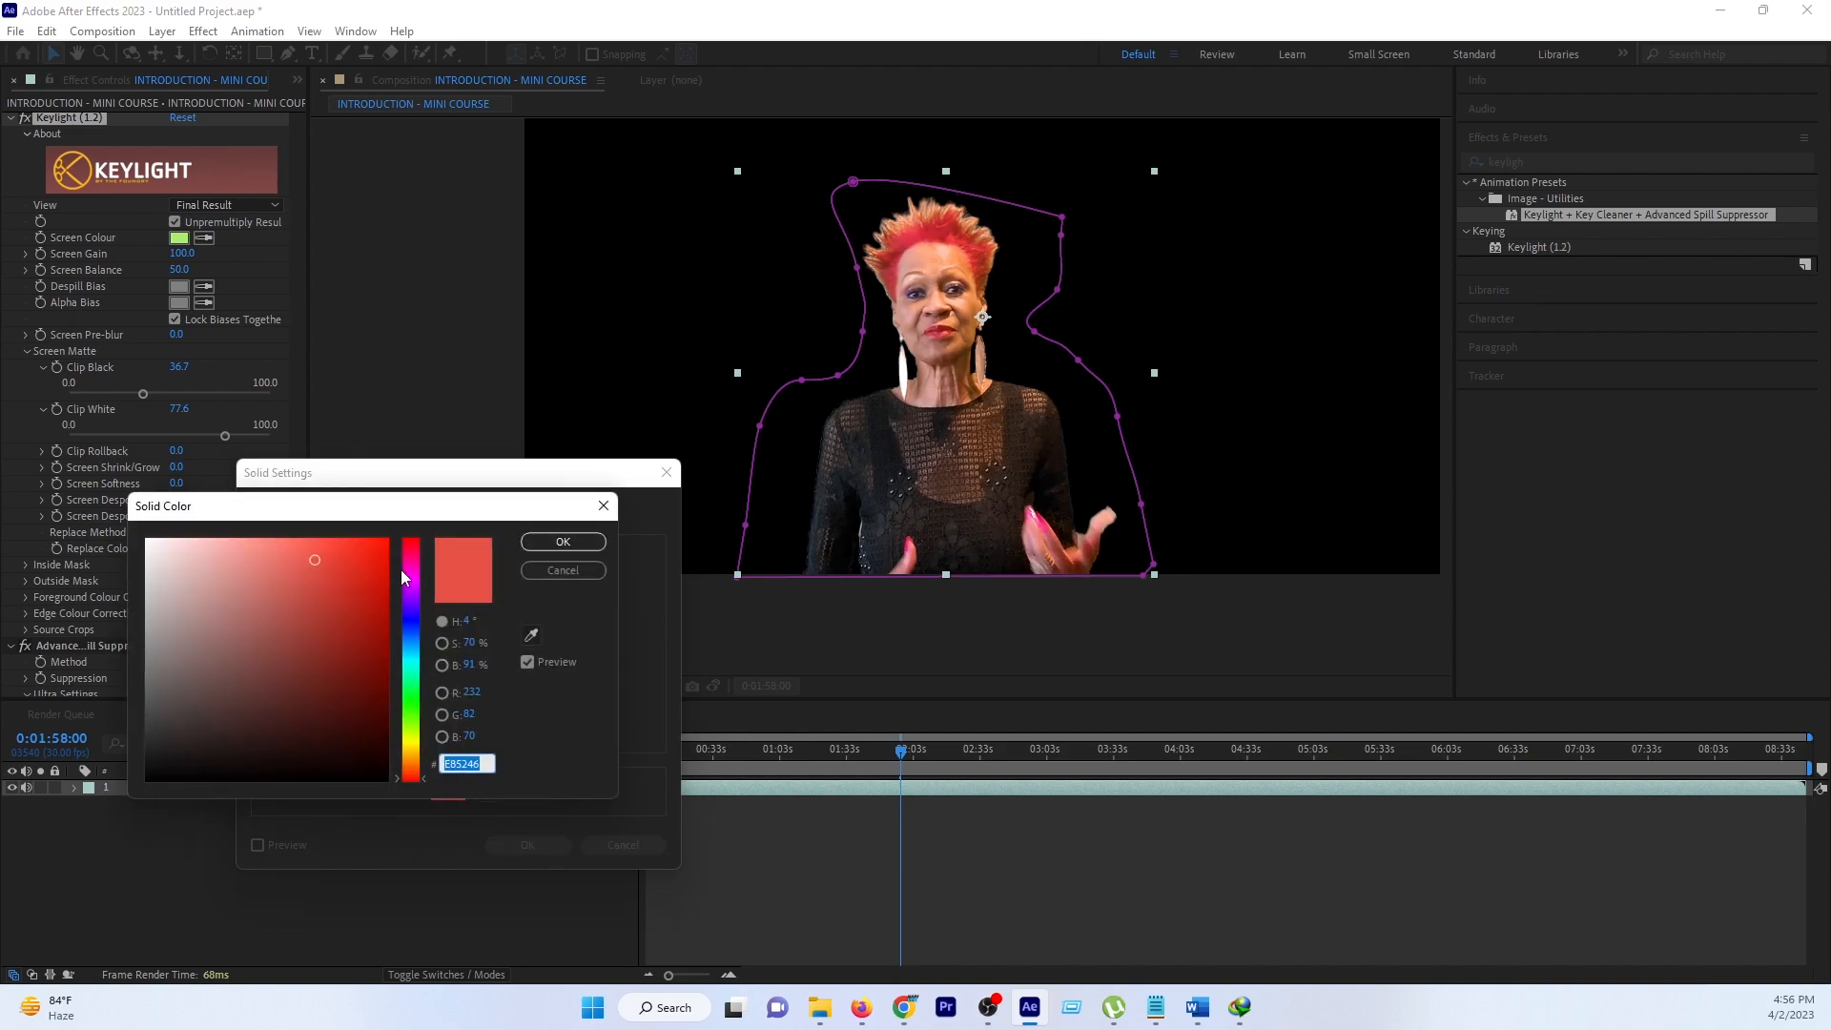
{"action": "left_click", "coordinate": [409, 560]}
{"action": "left_click_drag", "start_coordinate": [406, 558], "coordinate": [406, 554]}
{"action": "left_click", "coordinate": [360, 541]}
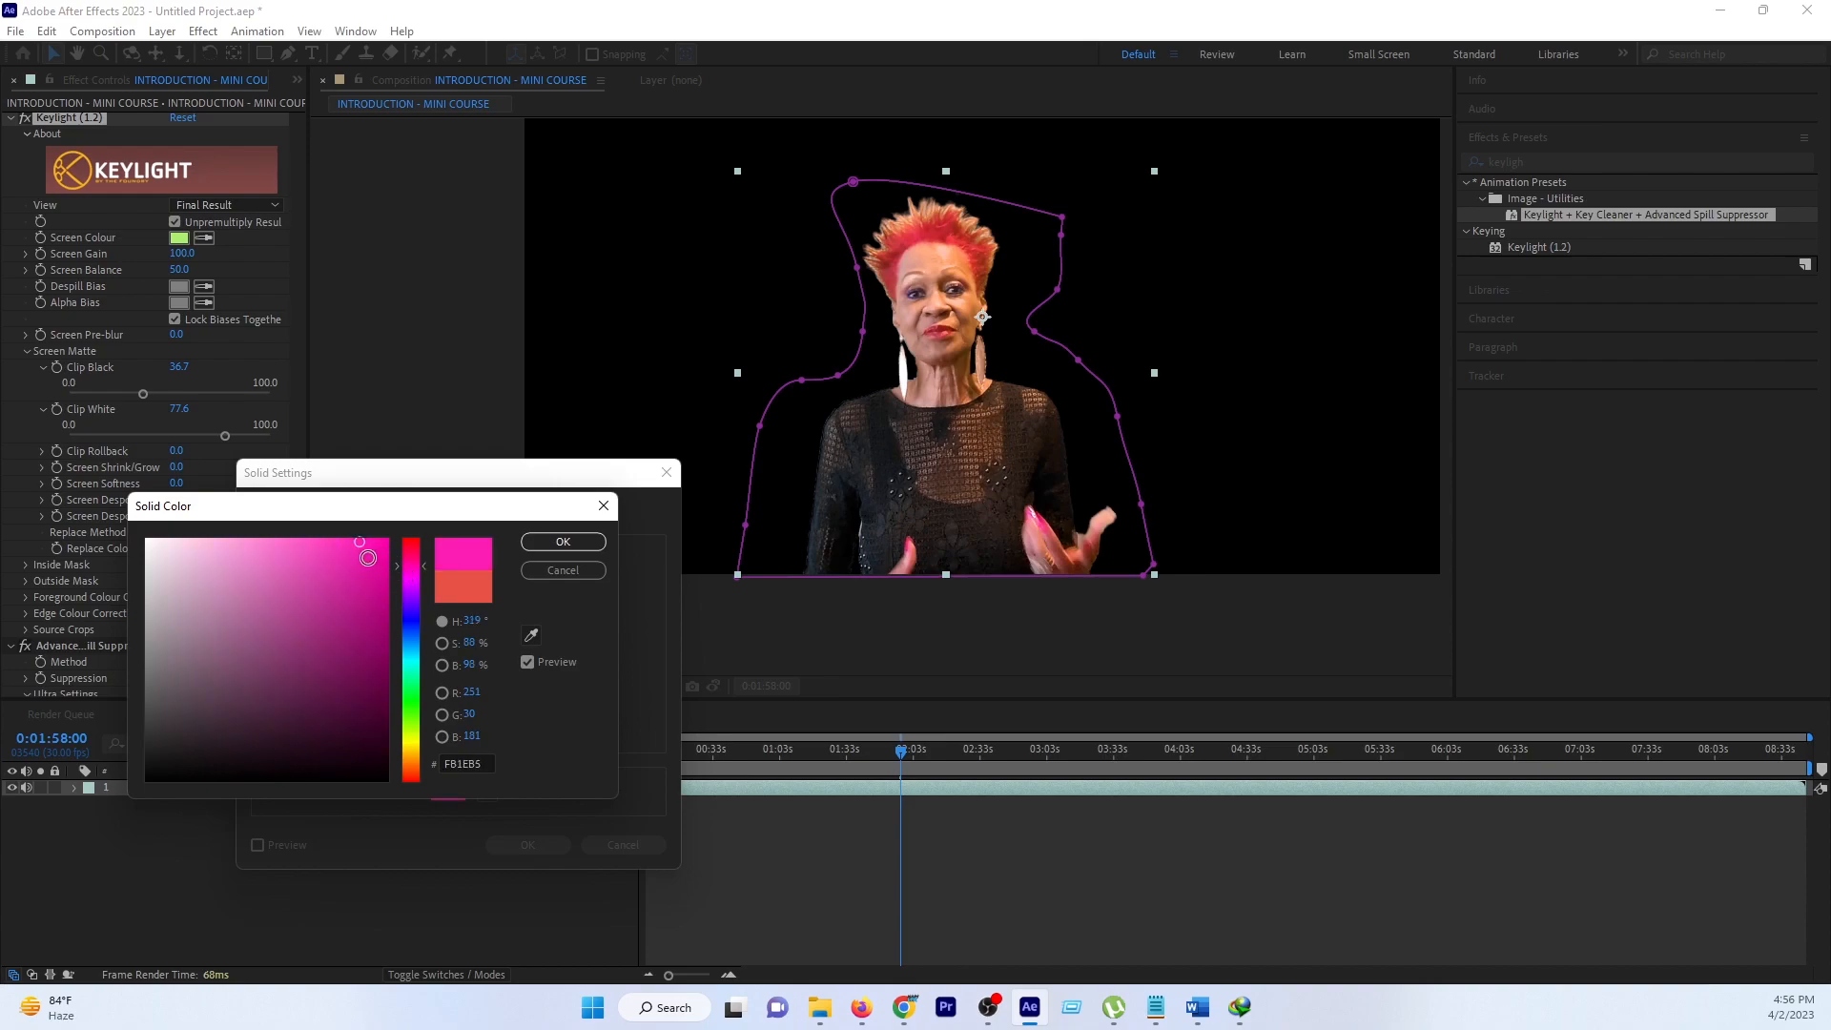
{"action": "left_click", "coordinate": [408, 556]}
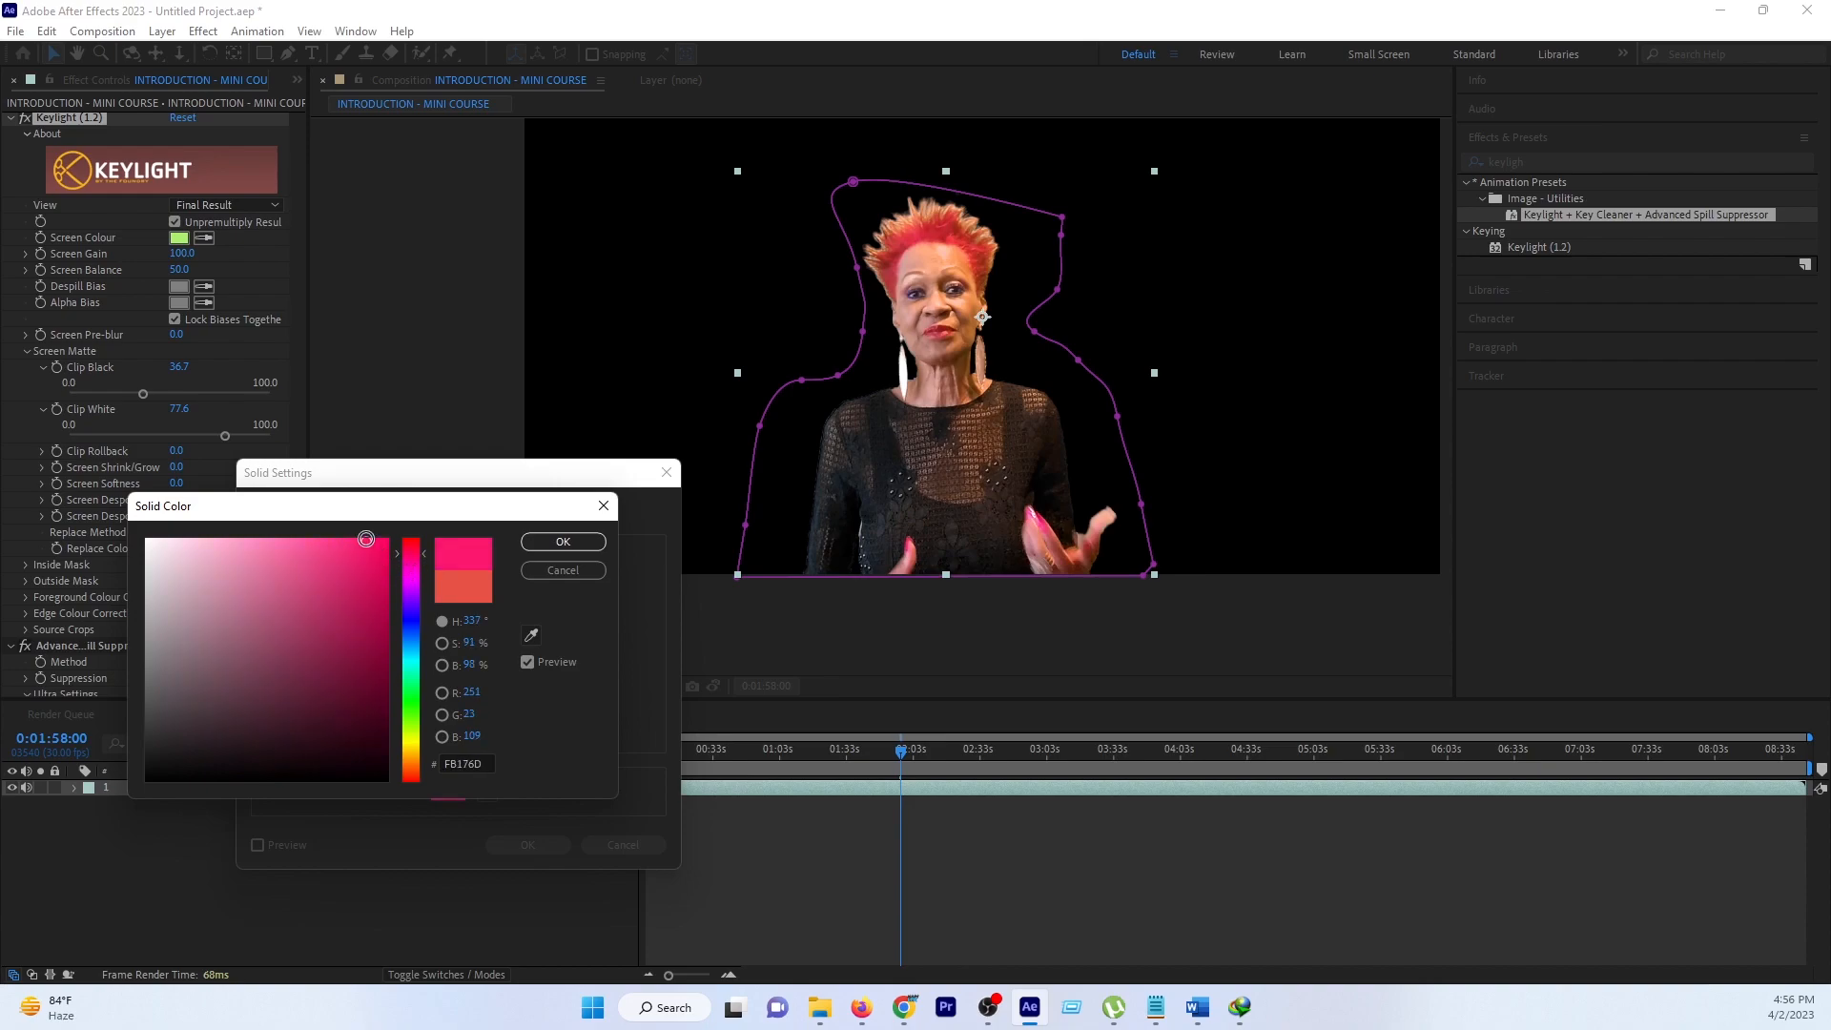
{"action": "left_click", "coordinate": [563, 542]}
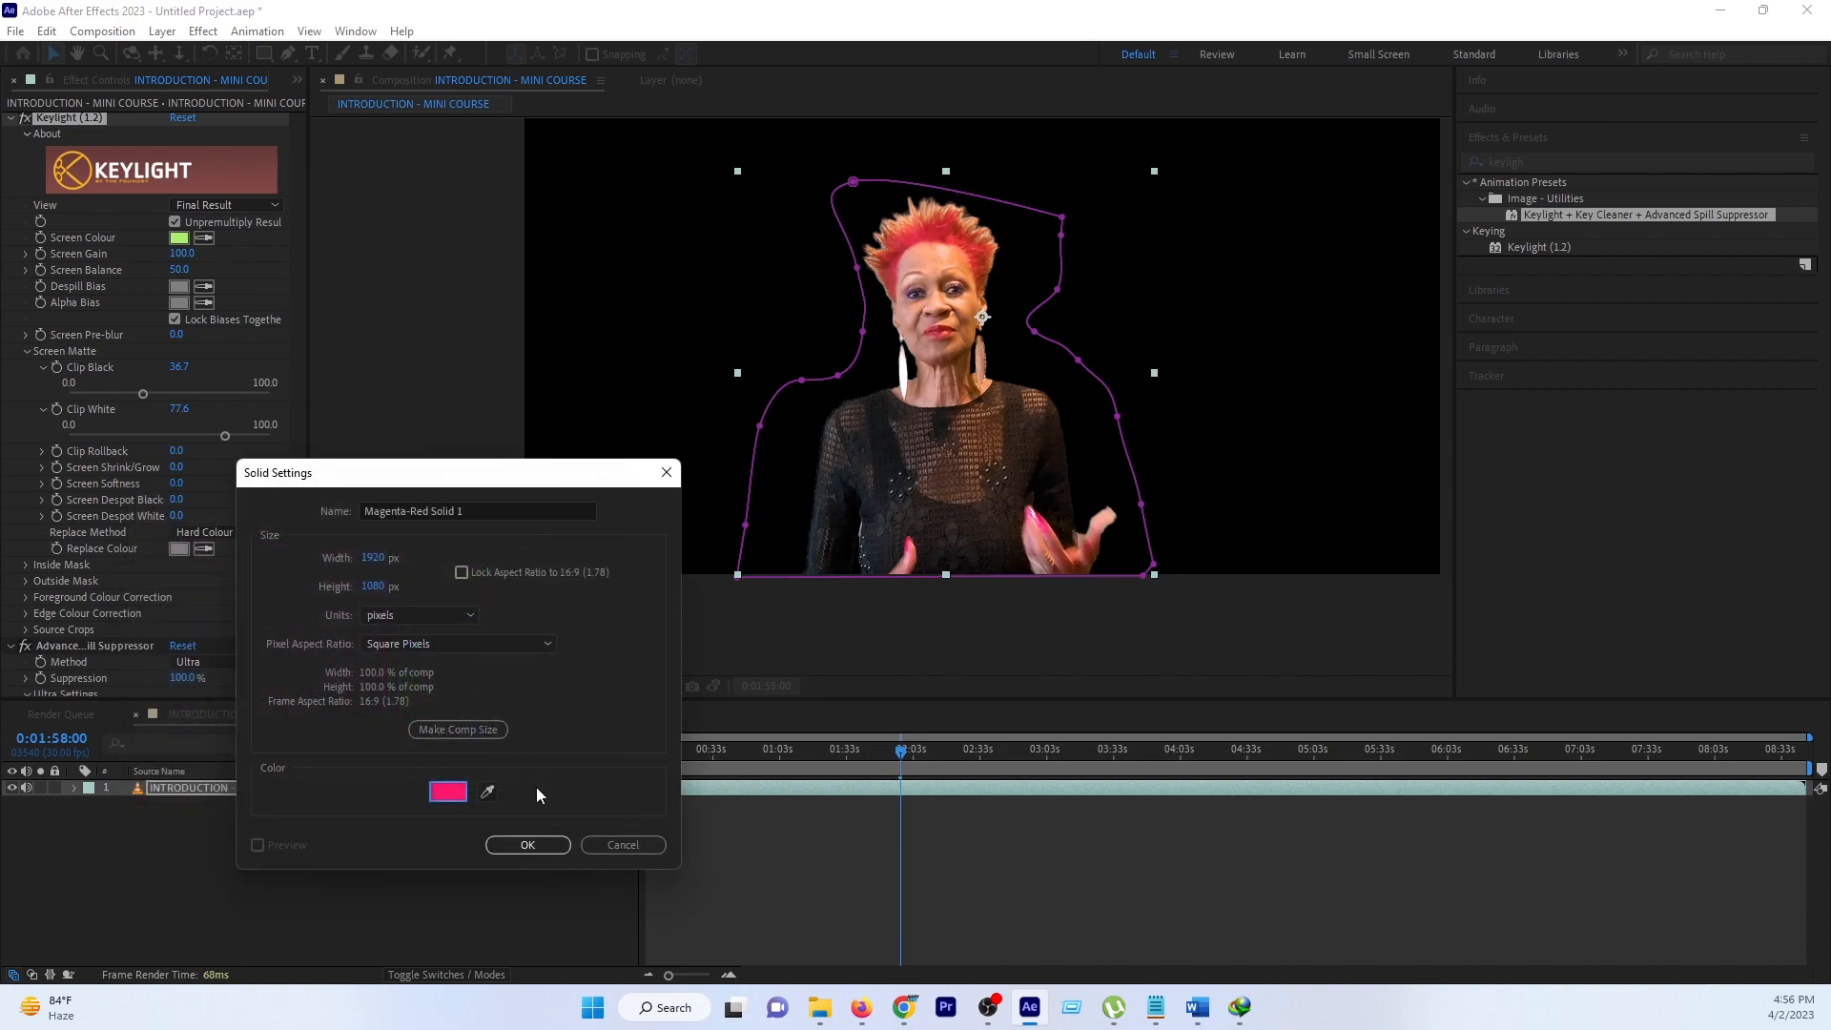
{"action": "left_click", "coordinate": [527, 845]}
{"action": "left_click_drag", "start_coordinate": [353, 786], "coordinate": [351, 832]}
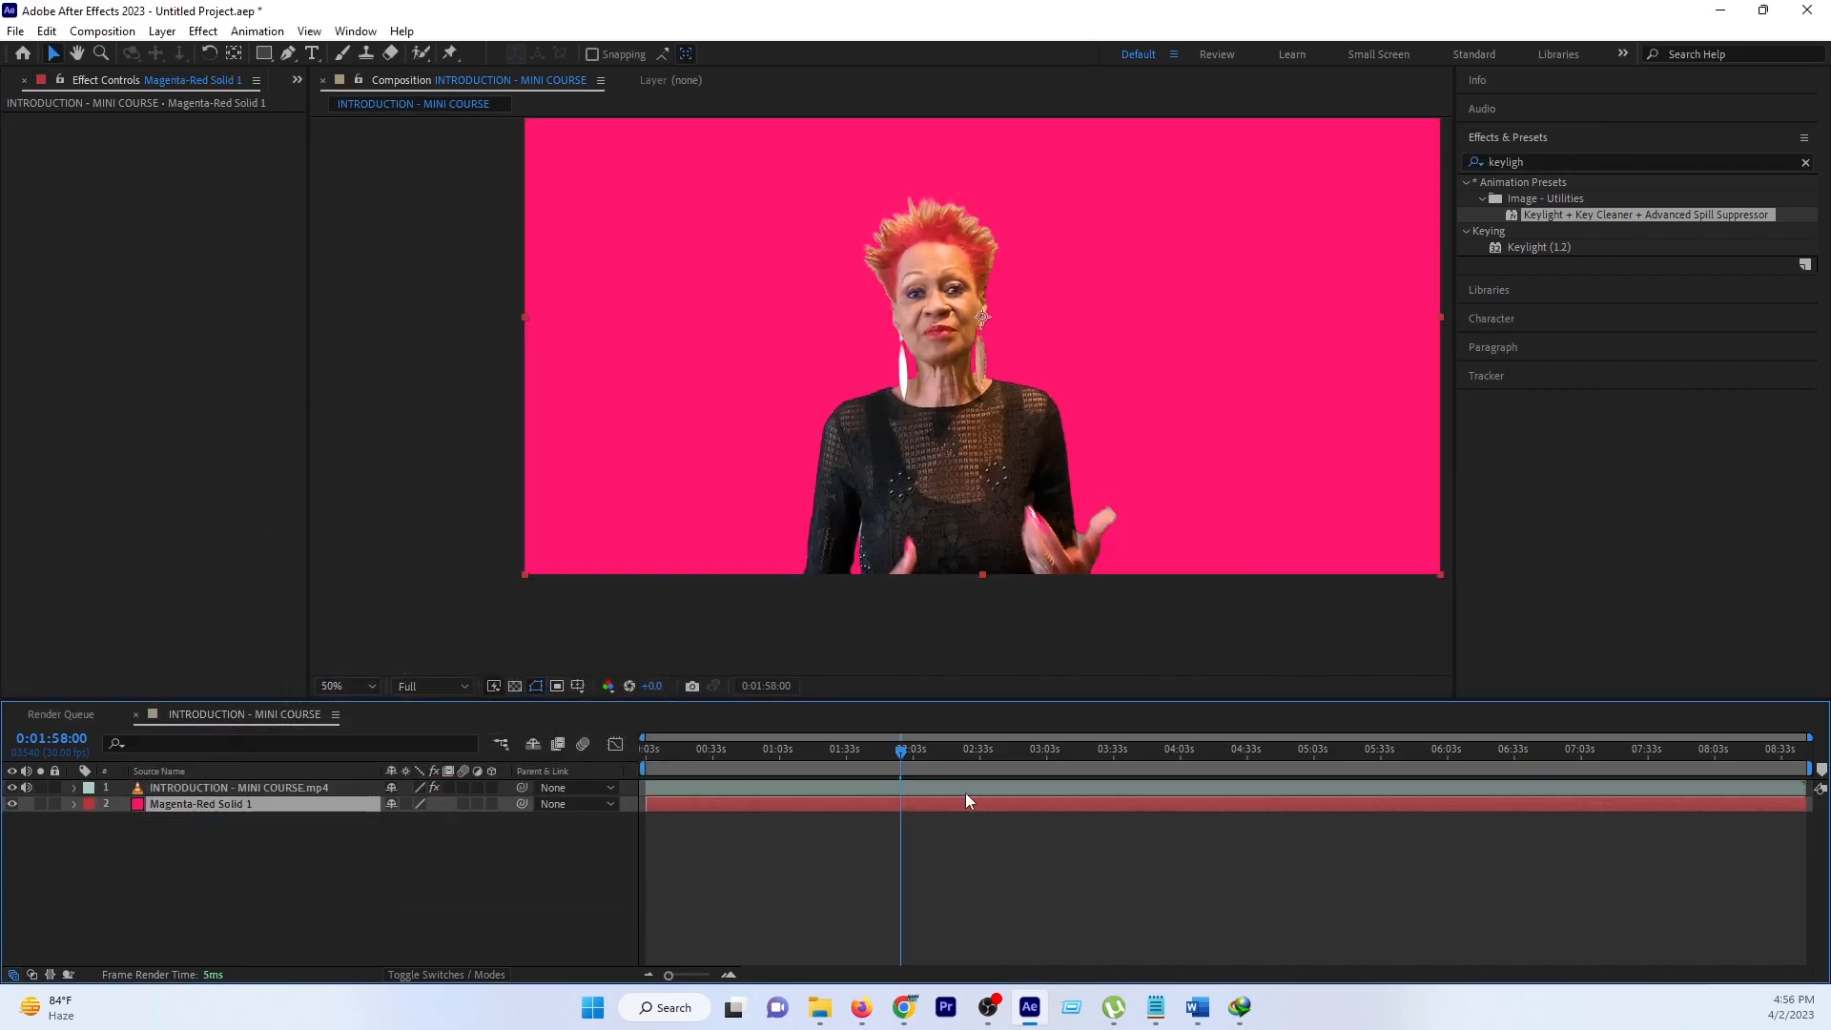
Check the keyed subject's edges against the solid background at several points along the timeline
{"action": "left_click", "coordinate": [1018, 773]}
{"action": "left_click", "coordinate": [1149, 759]}
{"action": "left_click", "coordinate": [1288, 753]}
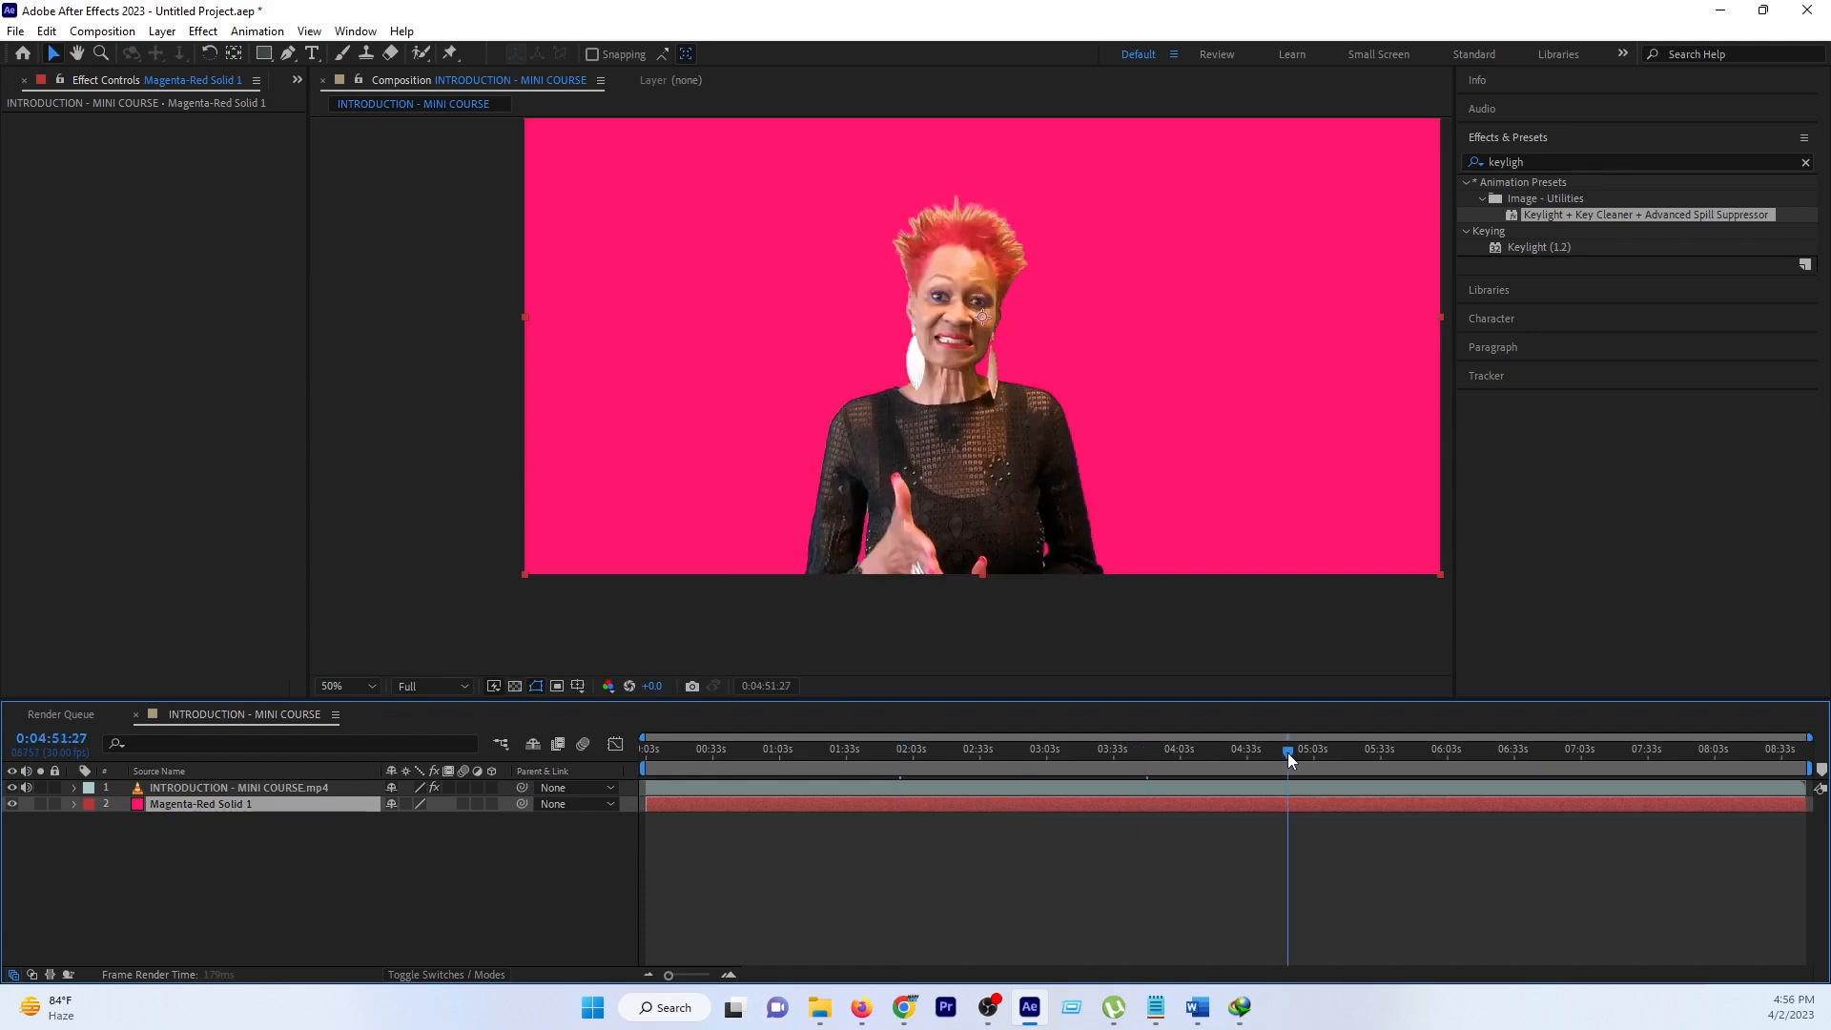
{"action": "left_click", "coordinate": [1406, 752]}
{"action": "left_click", "coordinate": [1513, 752]}
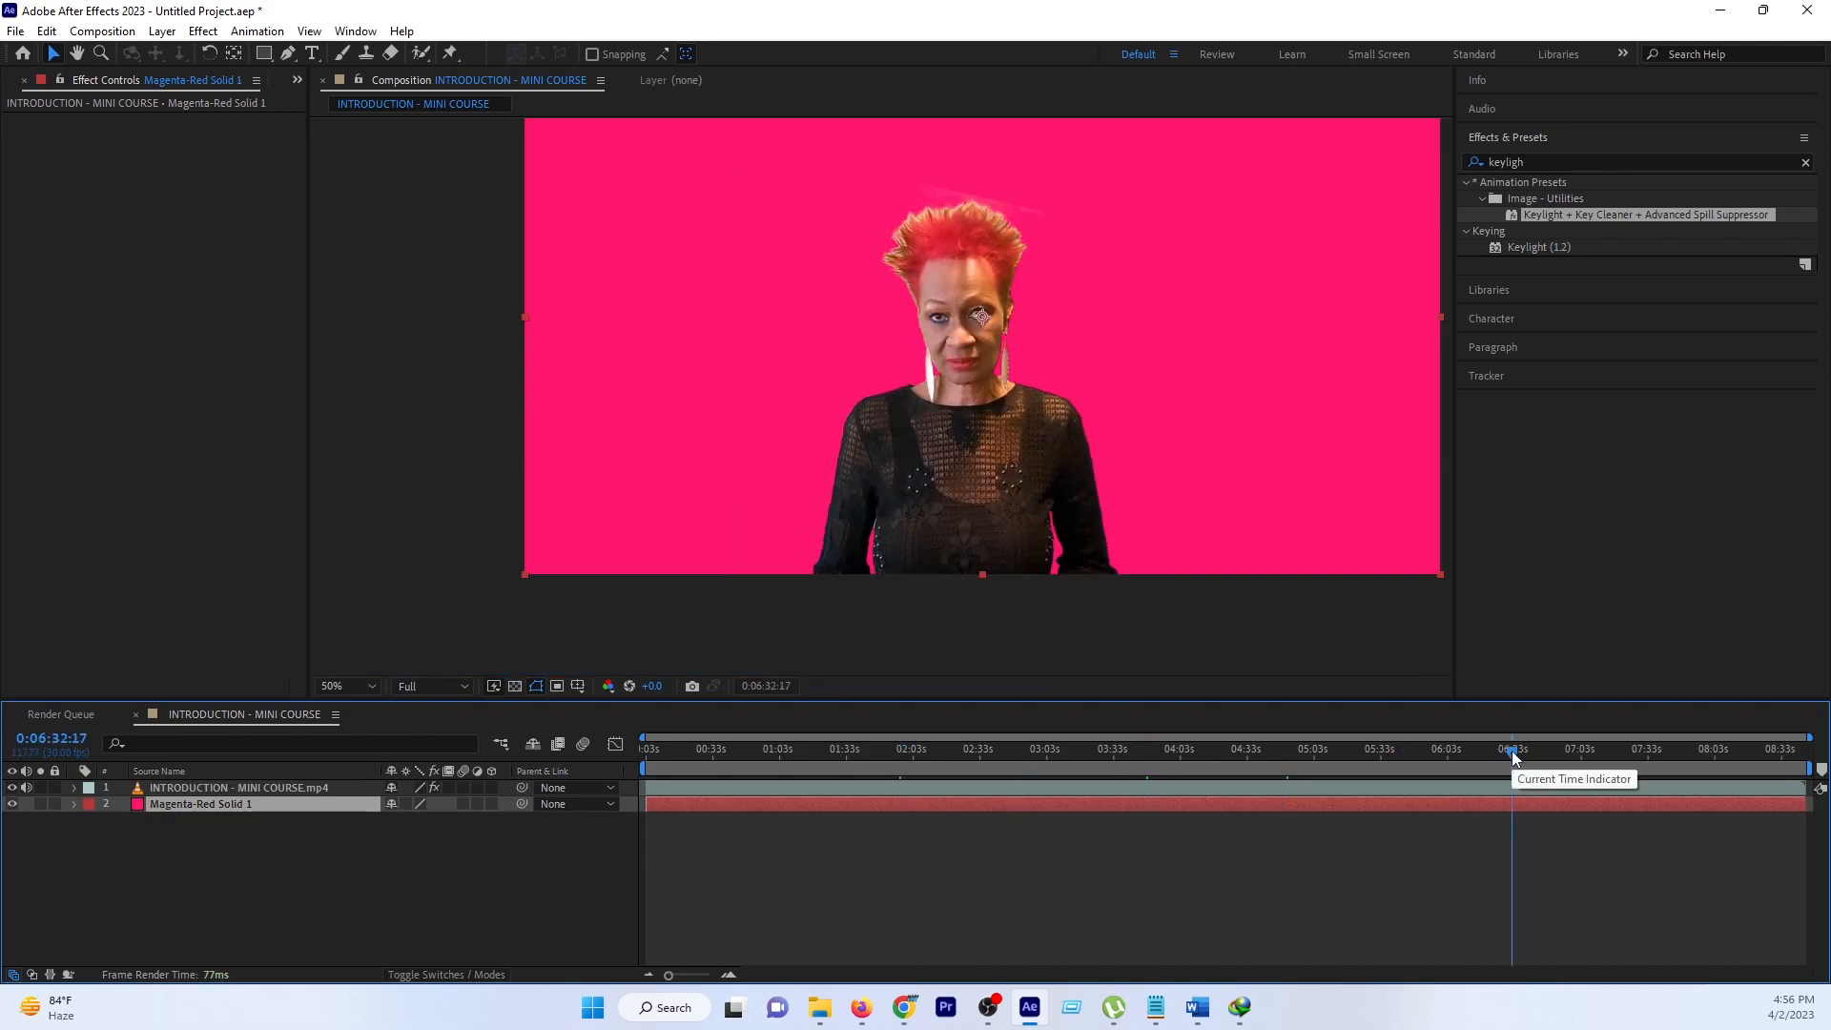
{"action": "left_click", "coordinate": [734, 759]}
{"action": "left_click", "coordinate": [861, 764]}
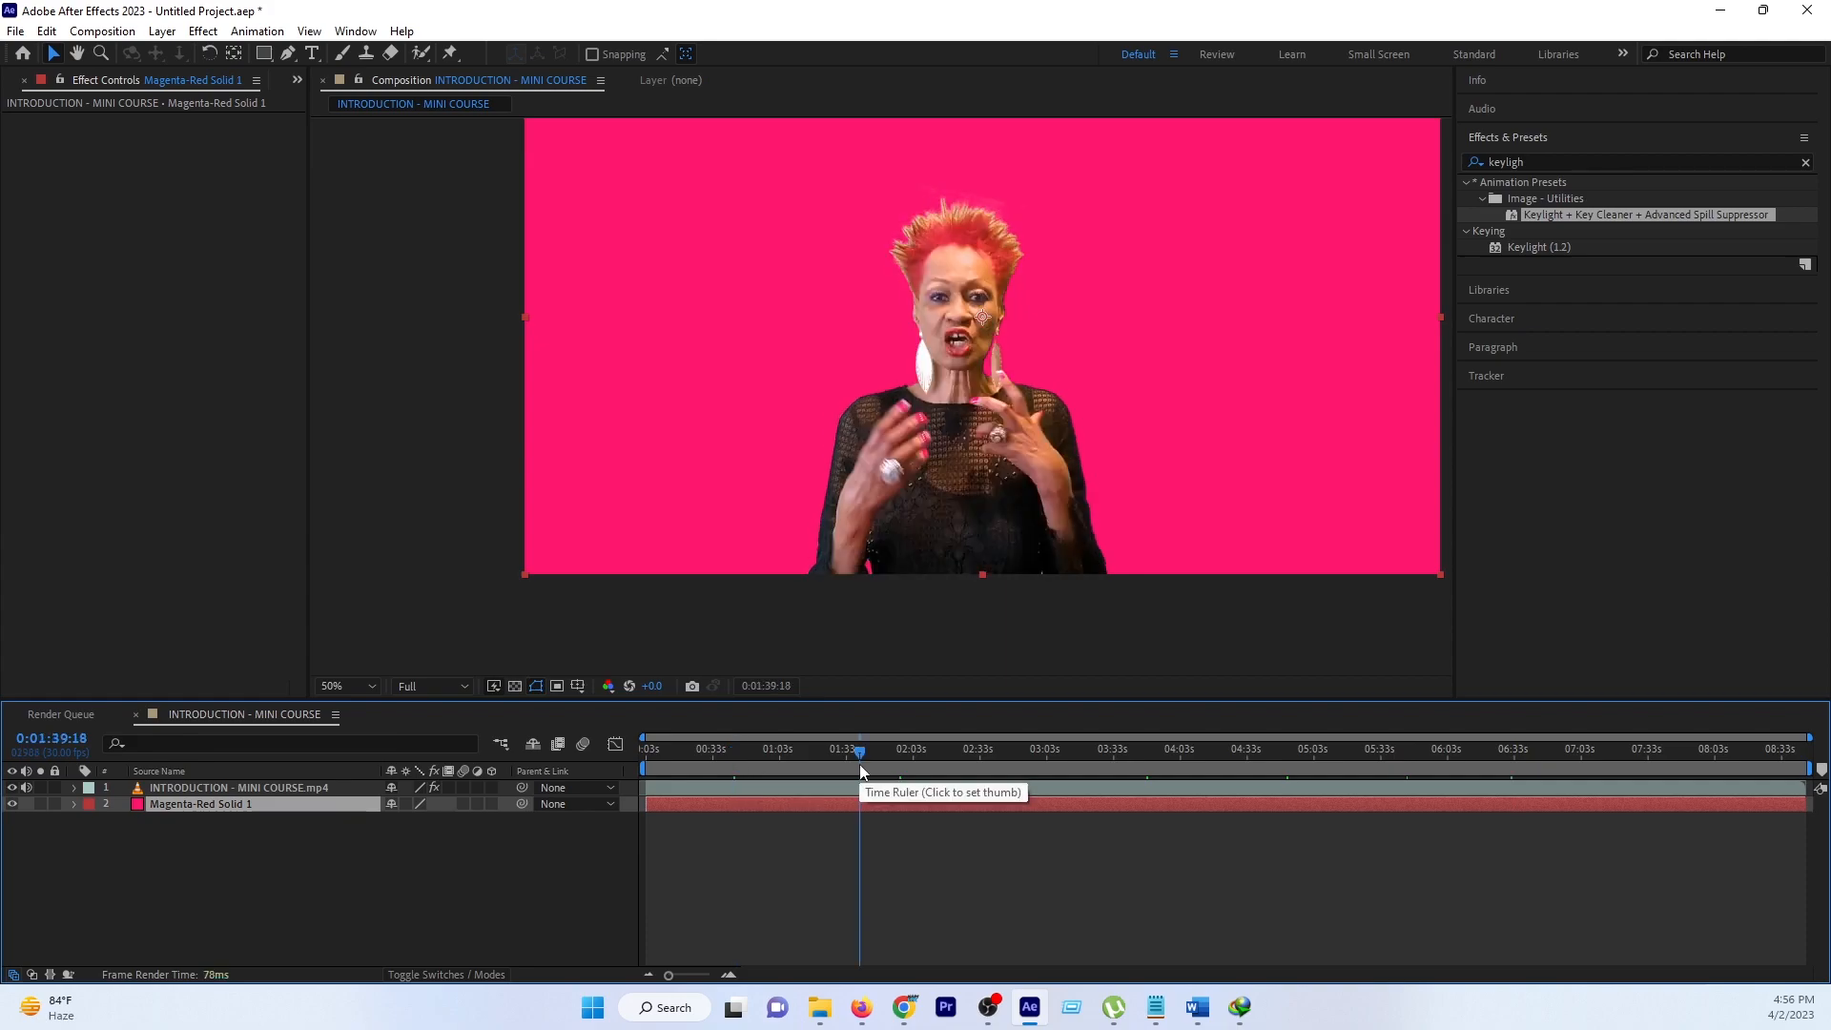